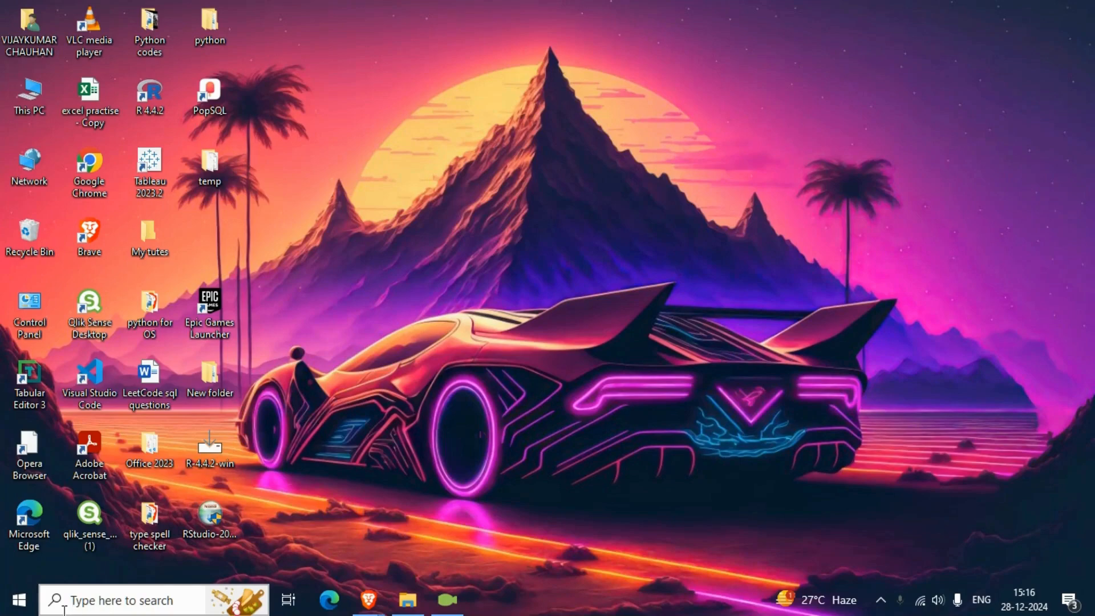
- Launch Power BI Desktop and start a new blank report
{"action": "key", "text": "super"}
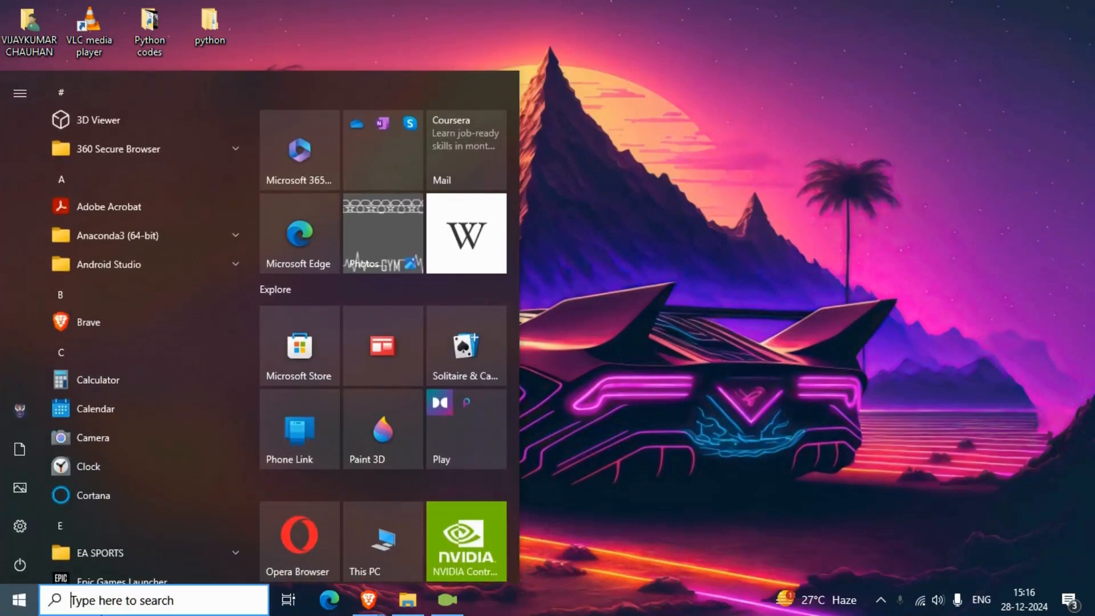
{"action": "type", "text": "power"}
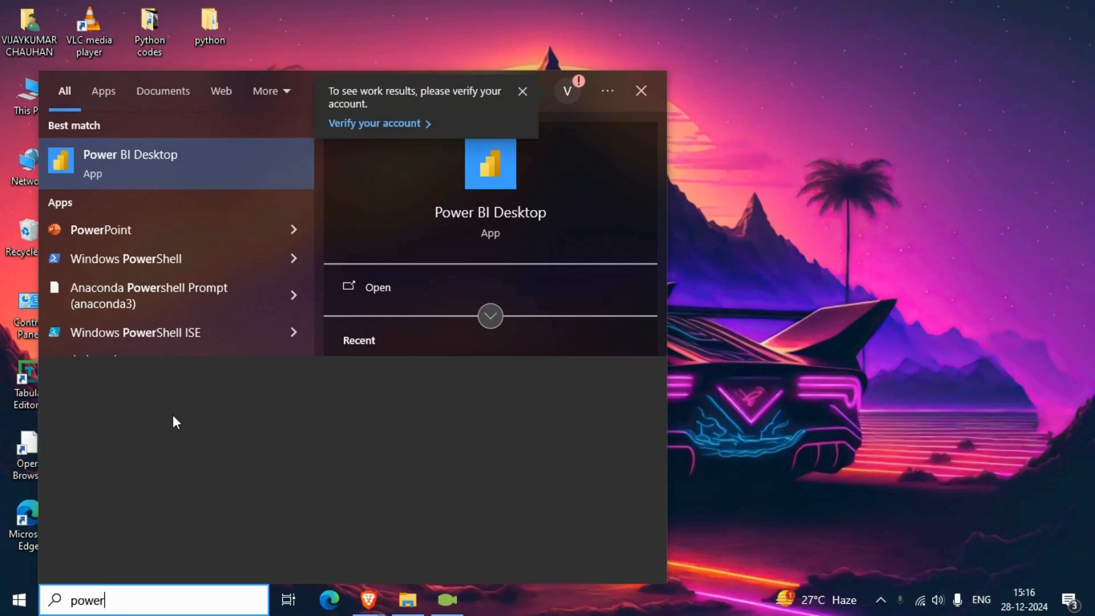
{"action": "left_click", "coordinate": [124, 172]}
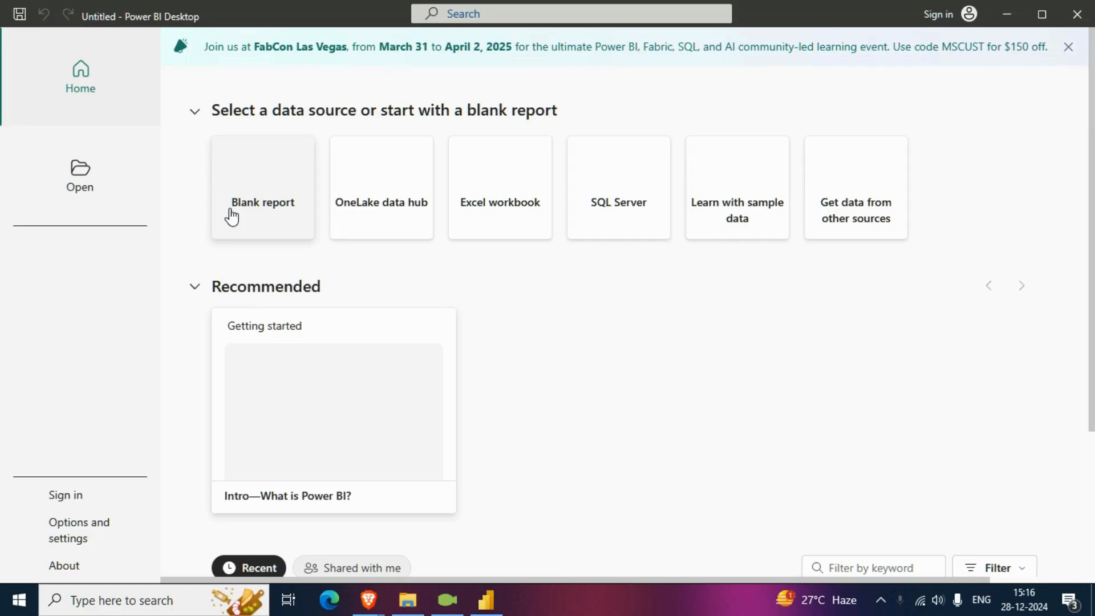
{"action": "left_click", "coordinate": [256, 211]}
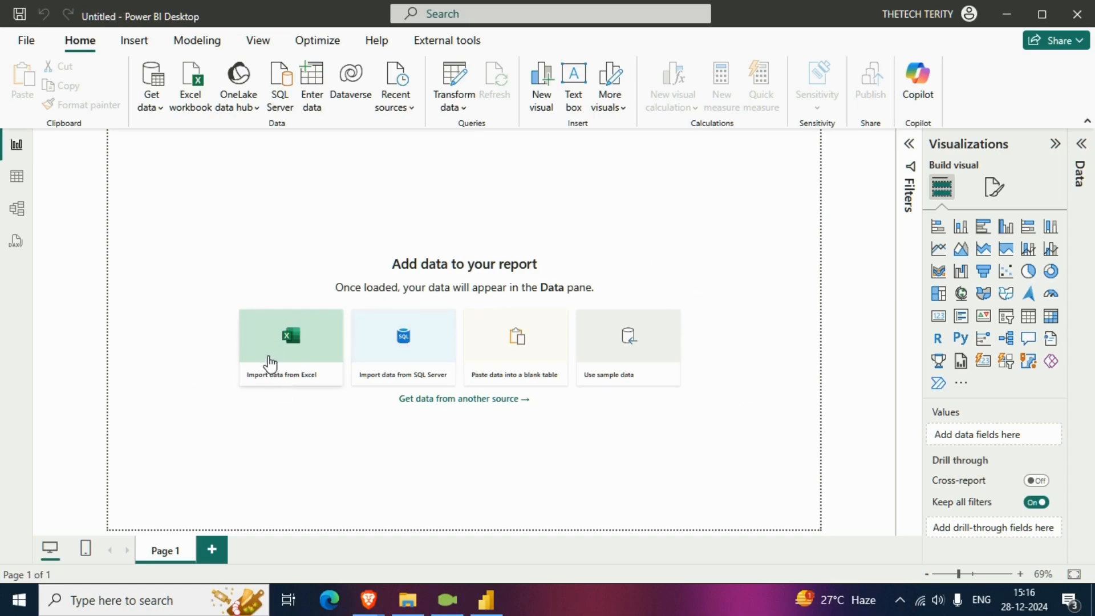
- Import data from the Excel workbook TrainingData in the Section 4 folder
{"action": "left_click", "coordinate": [292, 358]}
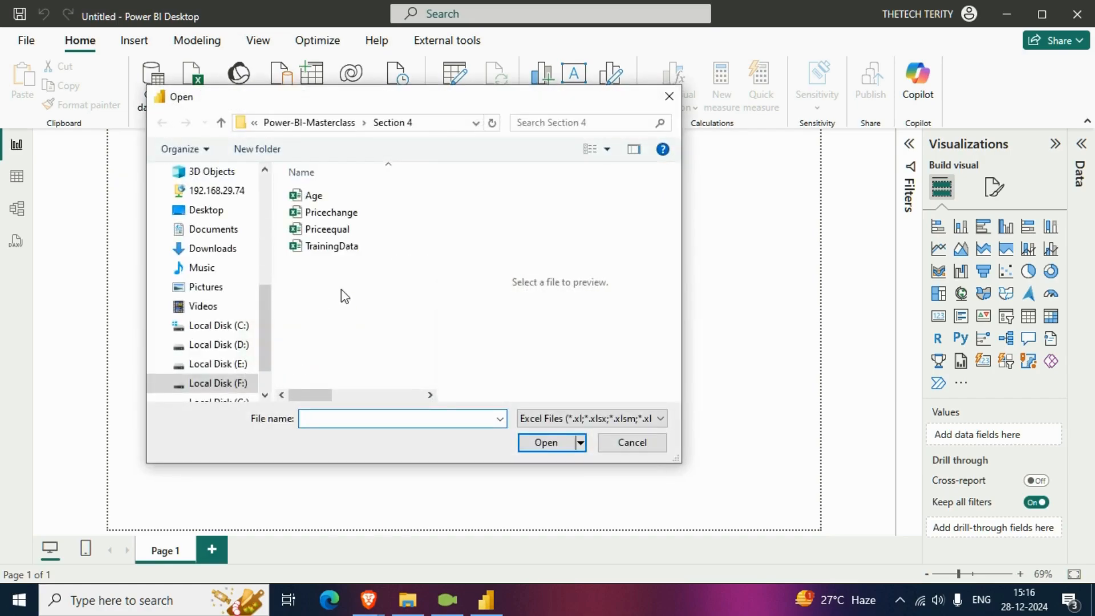
{"action": "left_click", "coordinate": [316, 253]}
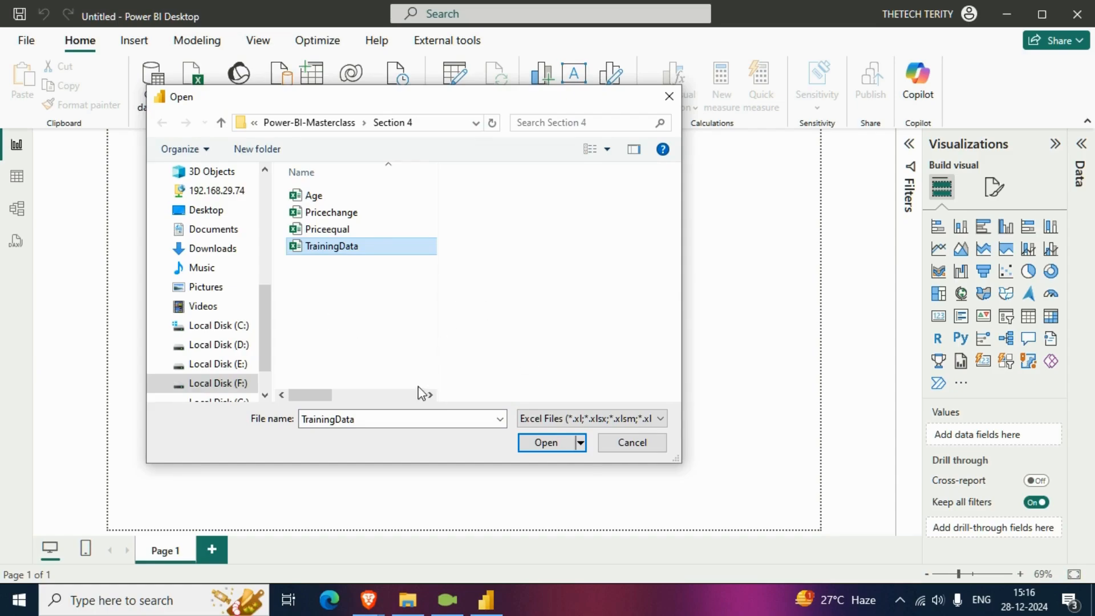
{"action": "left_click", "coordinate": [545, 444]}
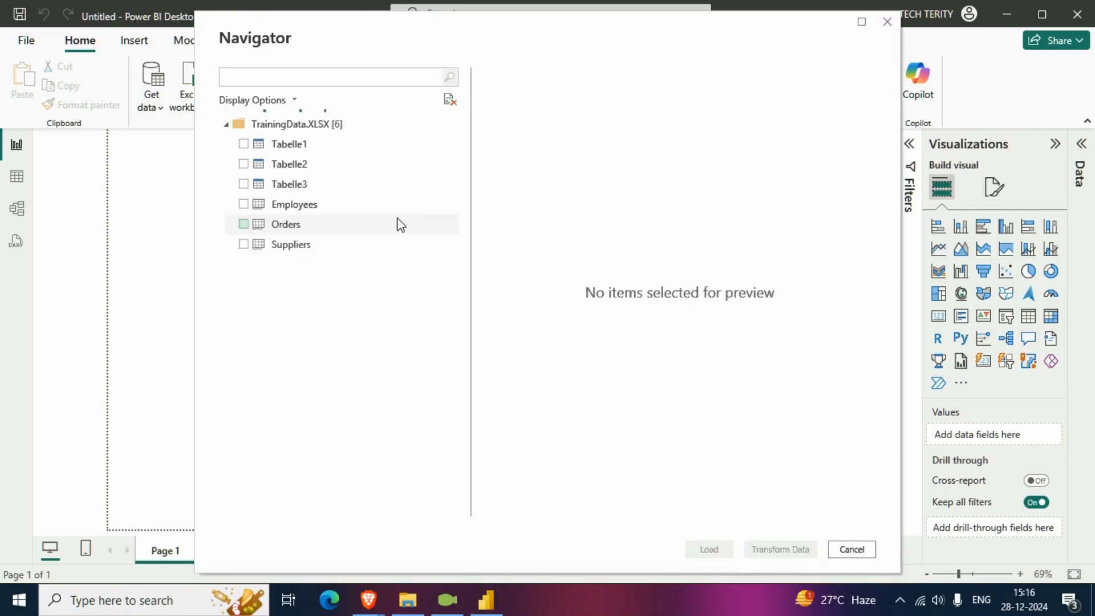
- Select the tables Tabelle1, Tabelle2 and Tabelle3 from the workbook and load them into the report
{"action": "left_click_drag", "start_coordinate": [353, 32], "coordinate": [358, 64]}
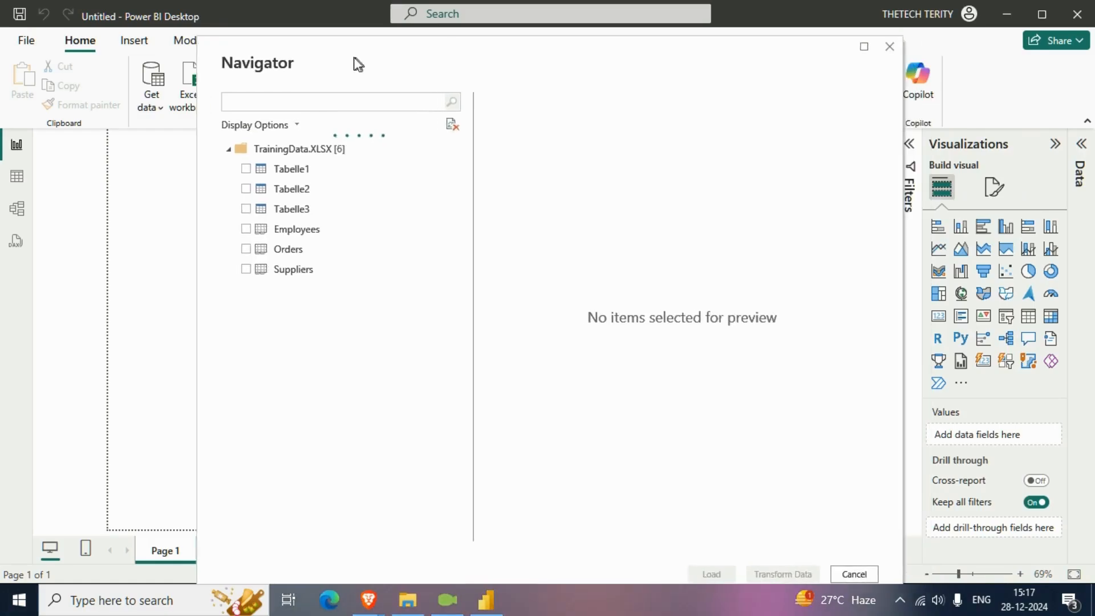
{"action": "left_click", "coordinate": [239, 170]}
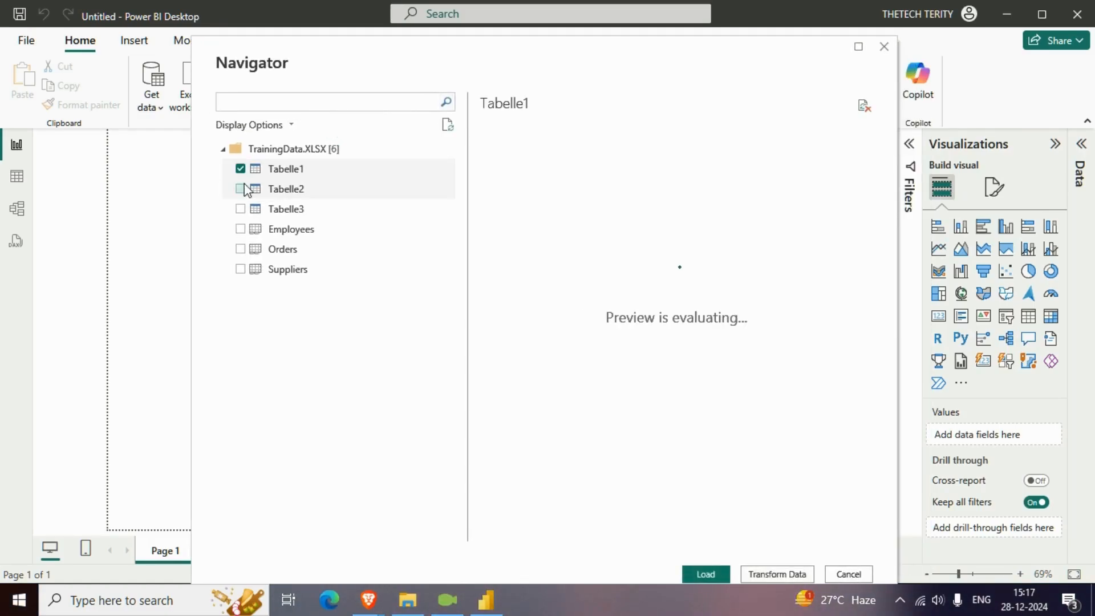
{"action": "left_click", "coordinate": [244, 189]}
{"action": "left_click", "coordinate": [240, 209]}
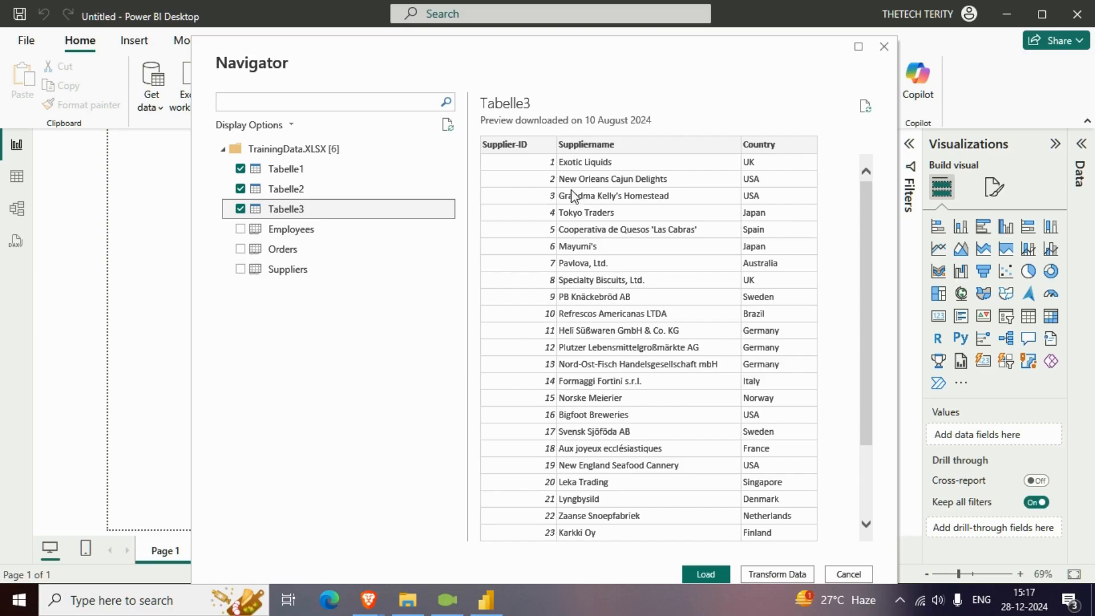
{"action": "scroll", "coordinate": [585, 313], "scroll_direction": "down", "scroll_amount": 2}
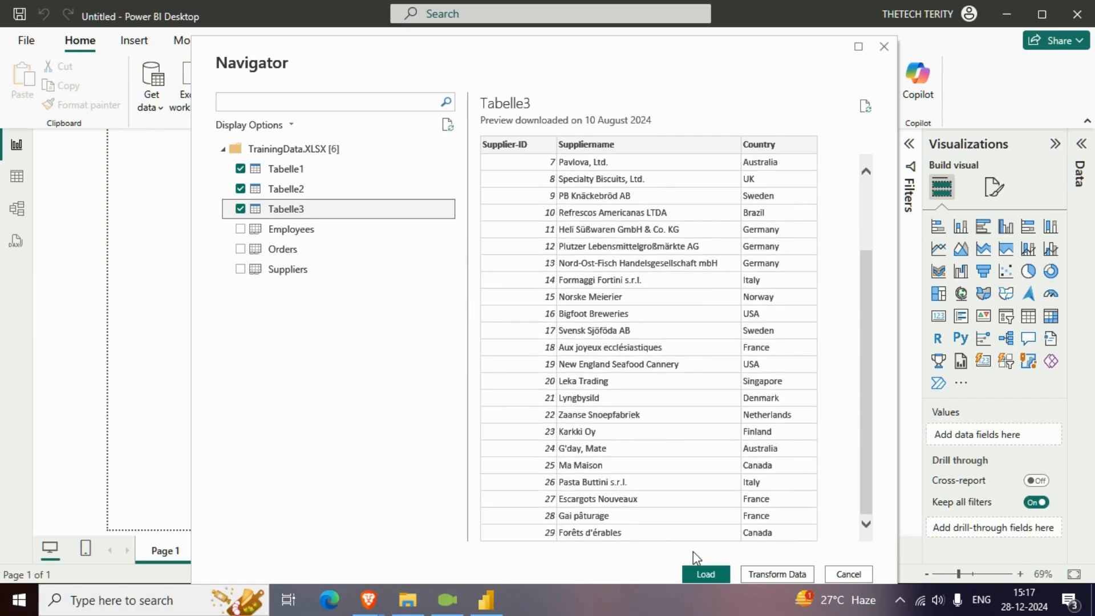
{"action": "left_click", "coordinate": [705, 574]}
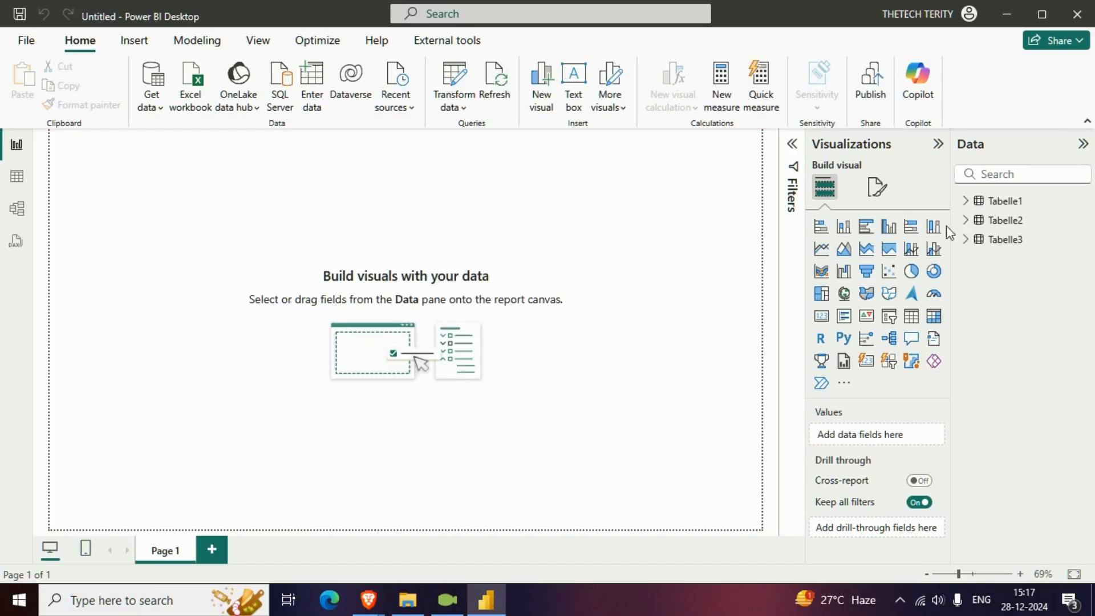
- Expand Tabelle1 to show its fields and rename the table as OrdersTbl
{"action": "left_click", "coordinate": [965, 201]}
{"action": "left_click", "coordinate": [965, 201]}
{"action": "left_click", "coordinate": [969, 201]}
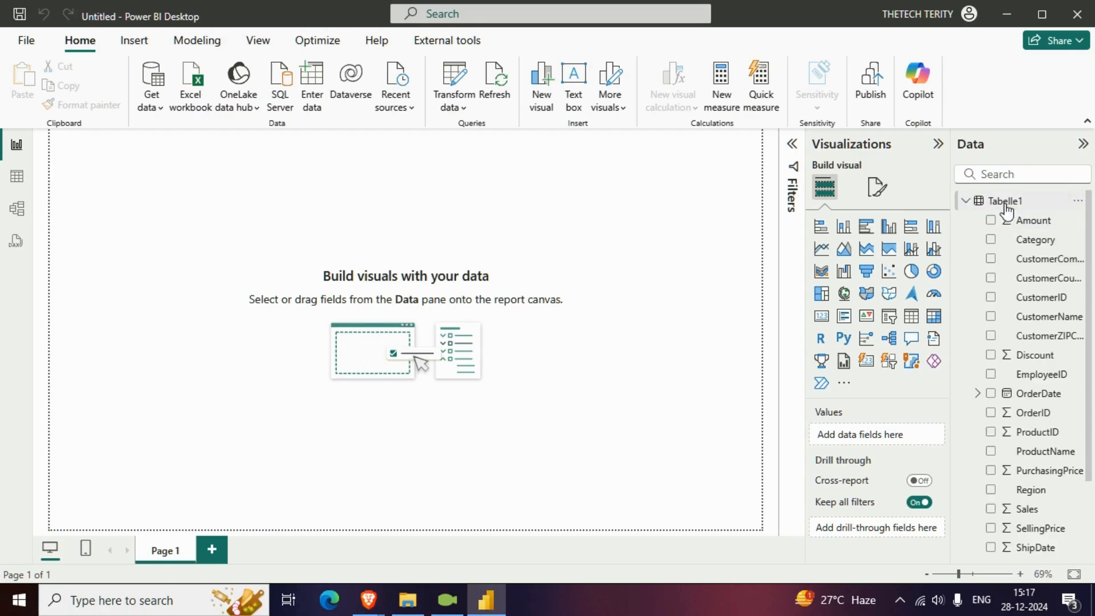
{"action": "double_click", "coordinate": [1007, 203]}
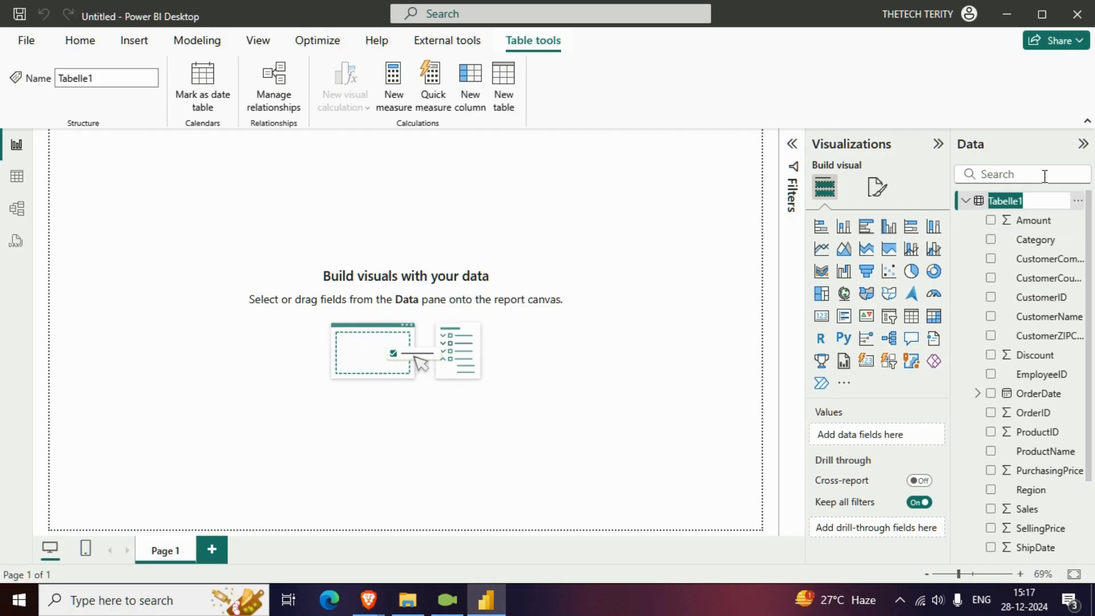
{"action": "type", "text": "OrdersT"}
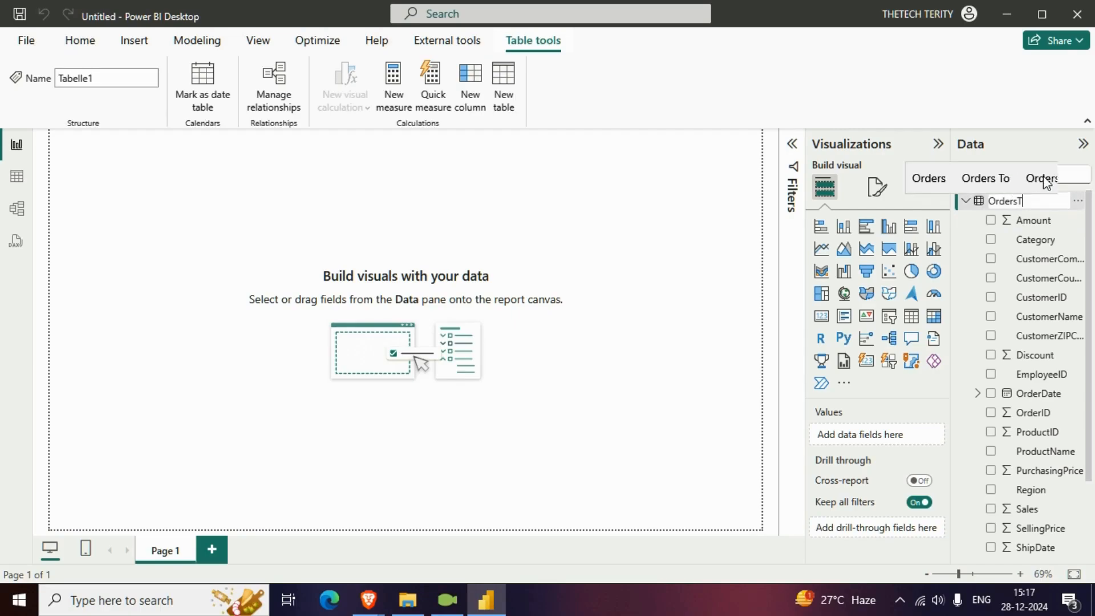
{"action": "type", "text": "bl"}
{"action": "key", "text": "Return"}
- Rename the table Tabelle2 as EmployeesTbl
{"action": "scroll", "coordinate": [1042, 281], "scroll_direction": "down", "scroll_amount": 3}
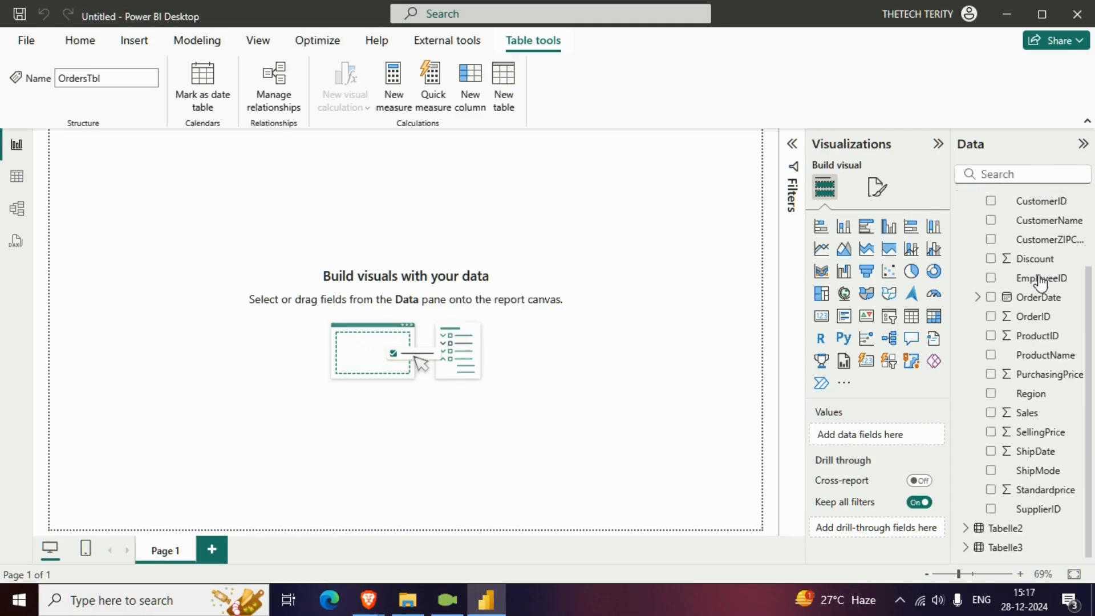
{"action": "double_click", "coordinate": [1006, 529]}
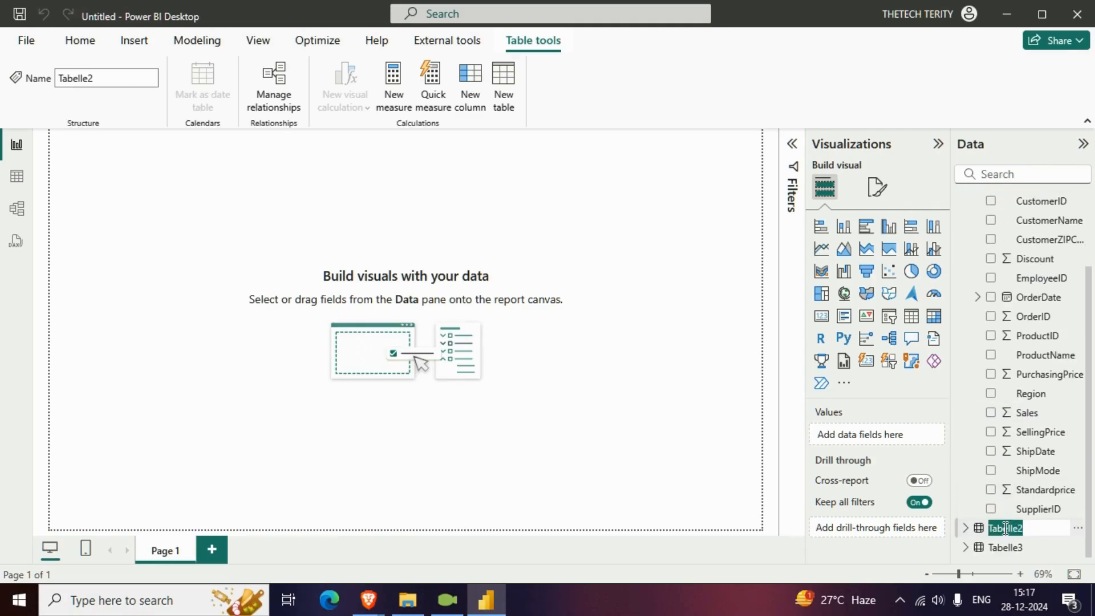
{"action": "type", "text": "E"}
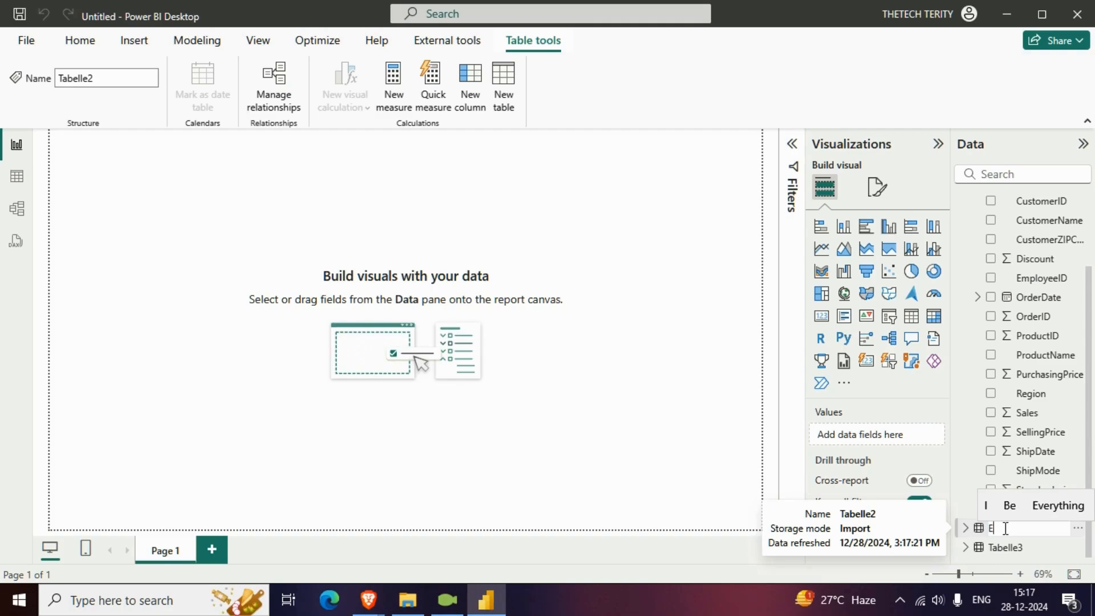
{"action": "type", "text": "mploye"}
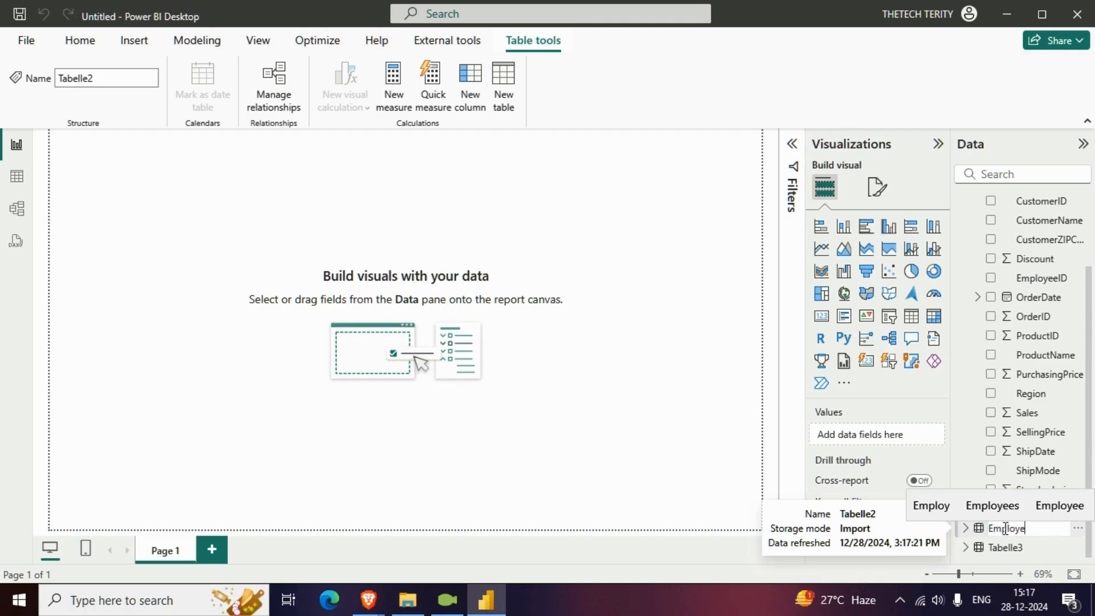
{"action": "type", "text": "es"}
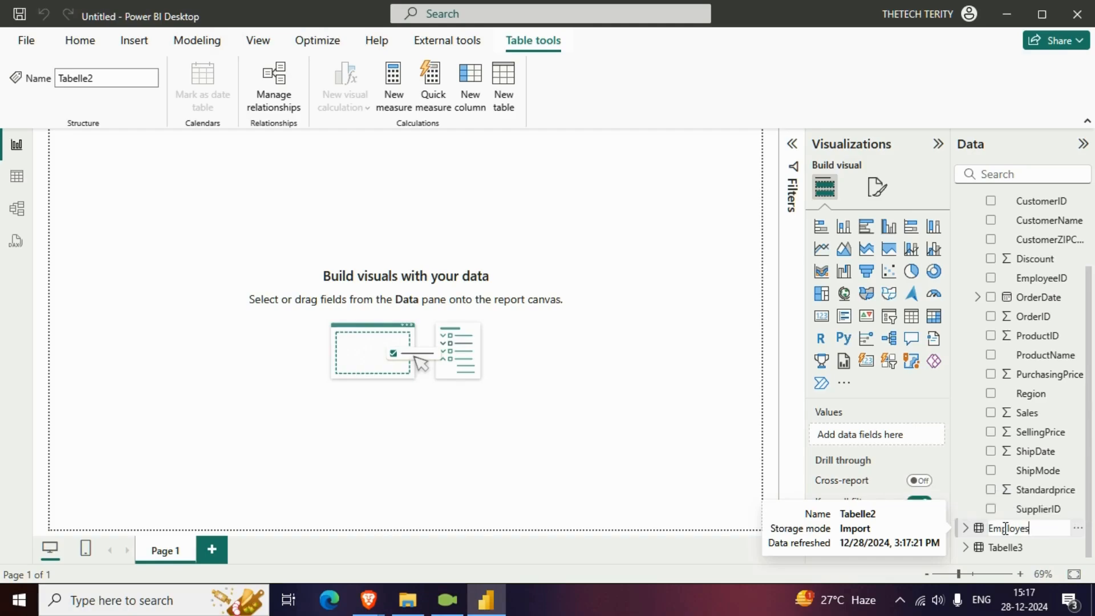
{"action": "type", "text": "Tbl"}
{"action": "key", "text": "Return"}
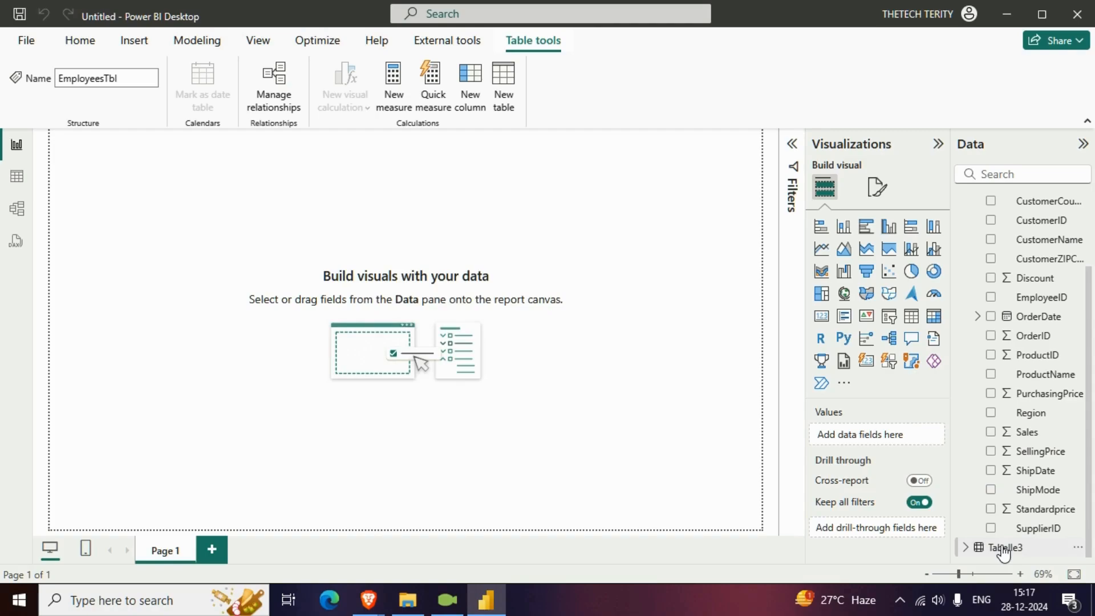
- Rename the table Tabelle3 as SuppliersTbl and collapse the field list of OrdersTbl
{"action": "double_click", "coordinate": [1004, 548]}
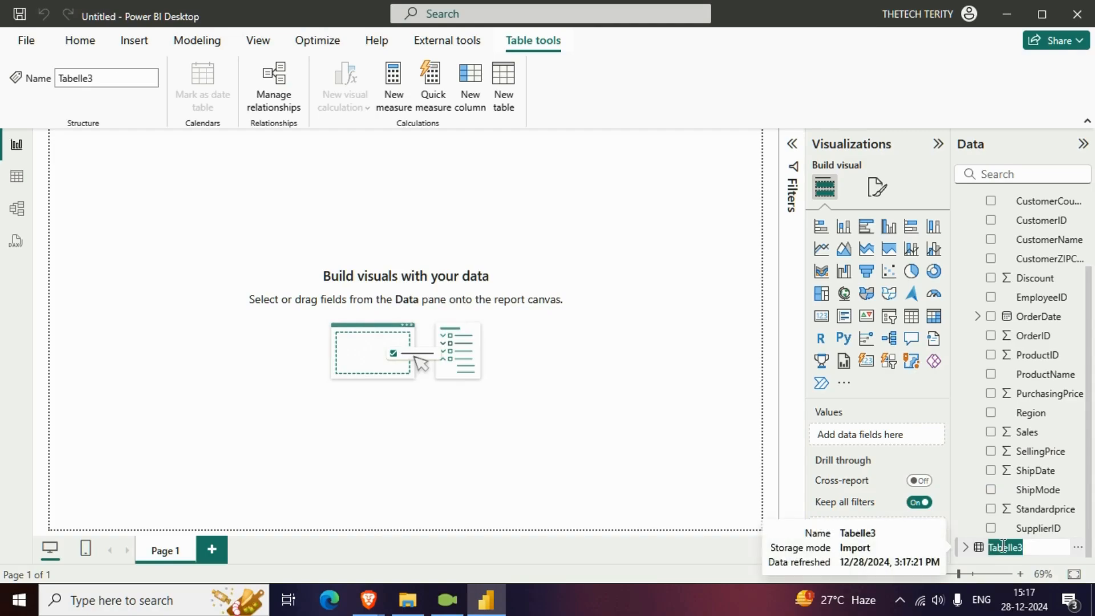
{"action": "type", "text": "Suppliers"}
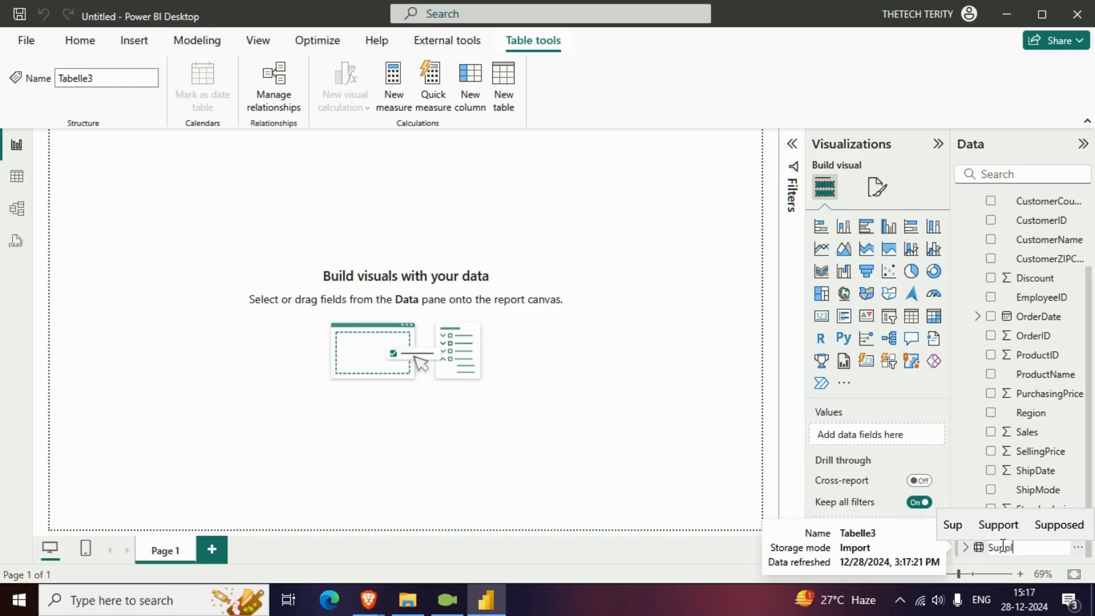
{"action": "type", "text": "Tbl"}
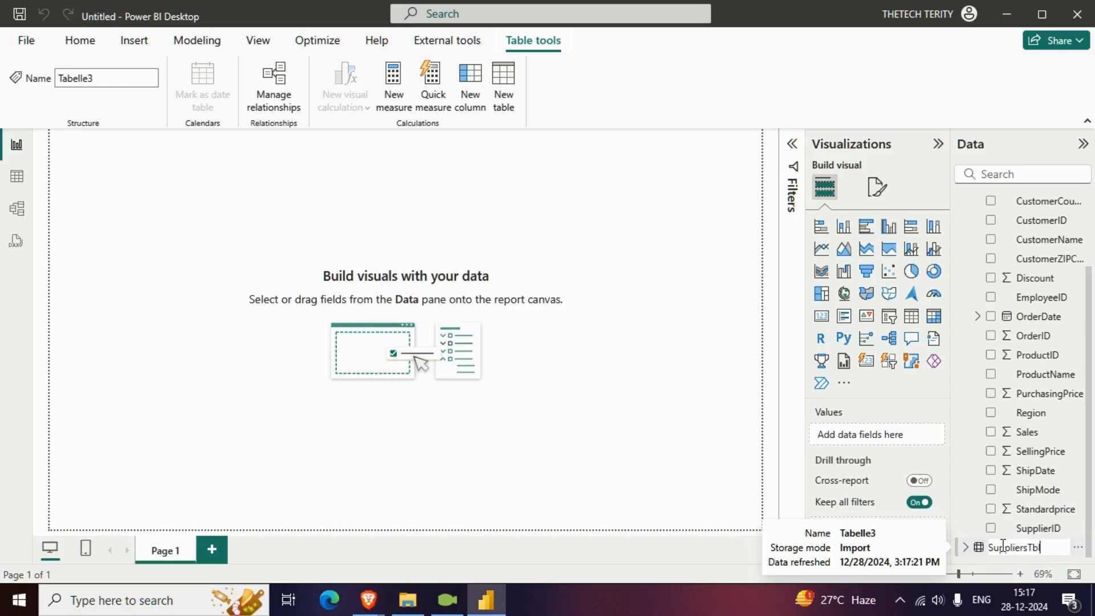
{"action": "key", "text": "Return"}
{"action": "scroll", "coordinate": [992, 417], "scroll_direction": "up", "scroll_amount": 4}
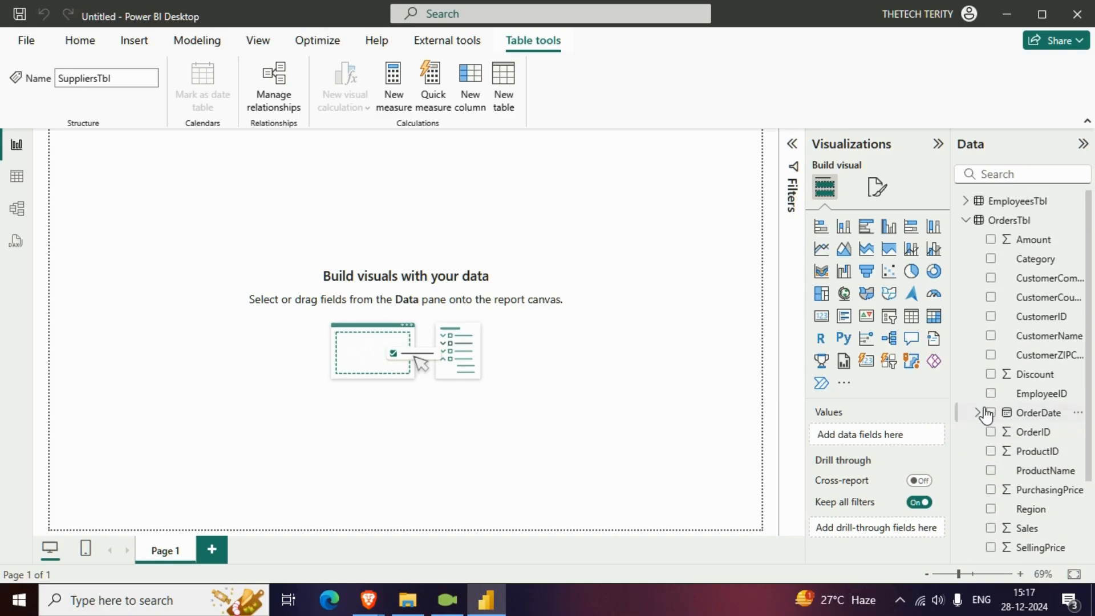
{"action": "left_click", "coordinate": [967, 220]}
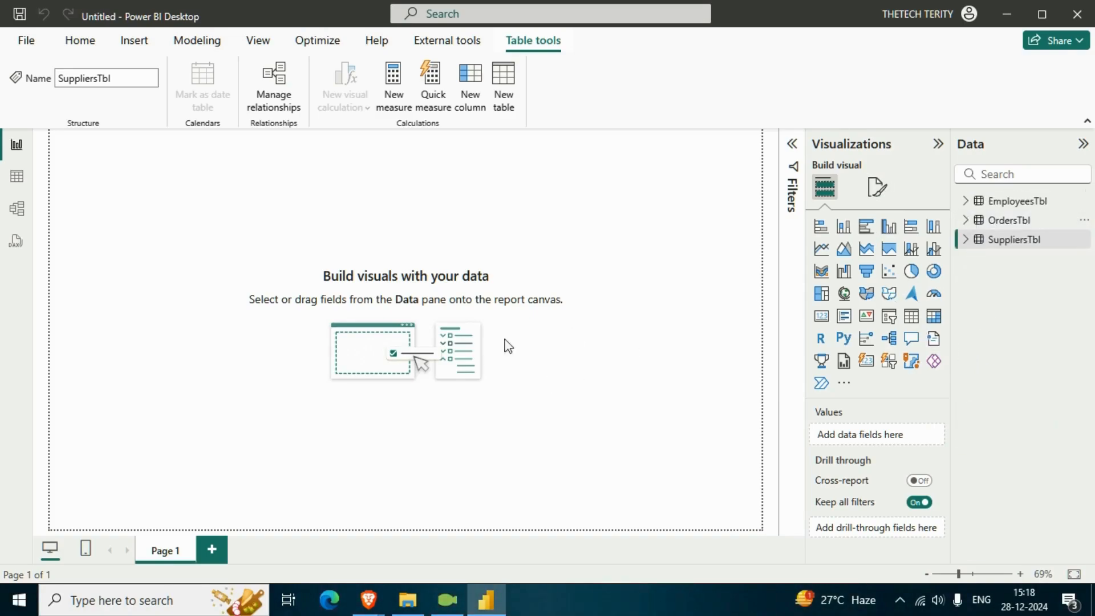
- Add a stacked bar chart with CustomerCountry on the Y-axis and the sum of Amount on the X-axis, both from OrdersTbl
{"action": "left_click", "coordinate": [83, 45]}
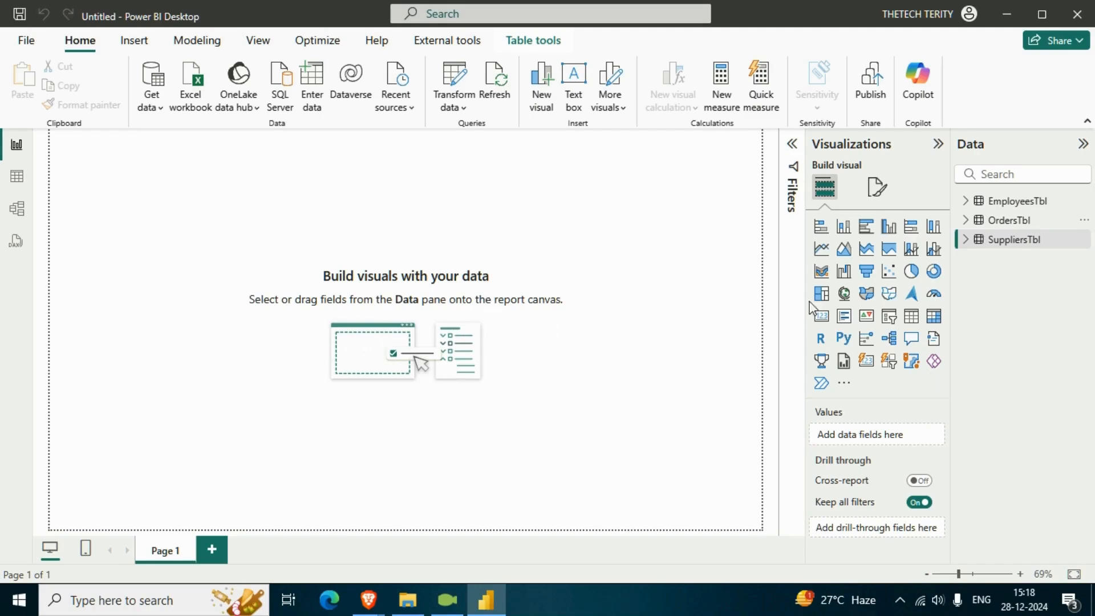
{"action": "left_click", "coordinate": [822, 228]}
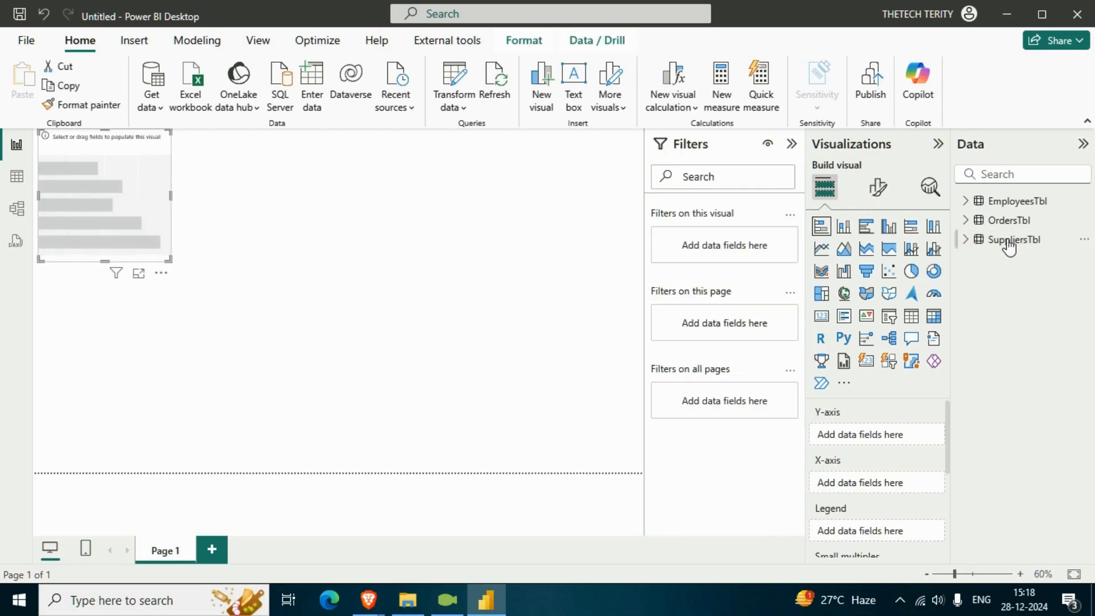
{"action": "left_click", "coordinate": [966, 200]}
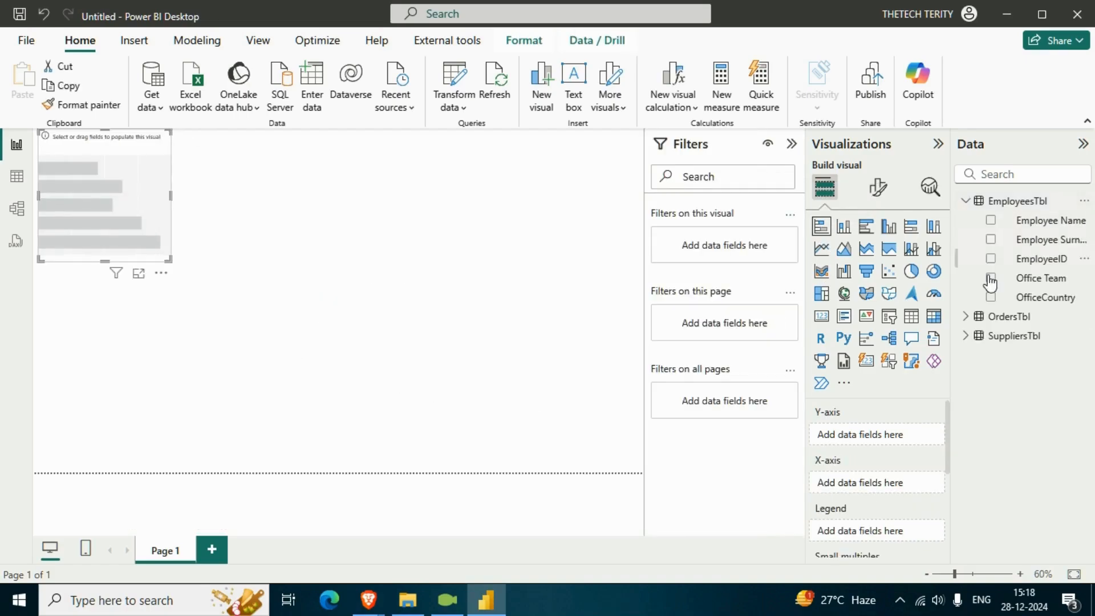
{"action": "left_click", "coordinate": [966, 316]}
{"action": "scroll", "coordinate": [1043, 366], "scroll_direction": "down", "scroll_amount": 3}
{"action": "scroll", "coordinate": [1043, 368], "scroll_direction": "up", "scroll_amount": 3}
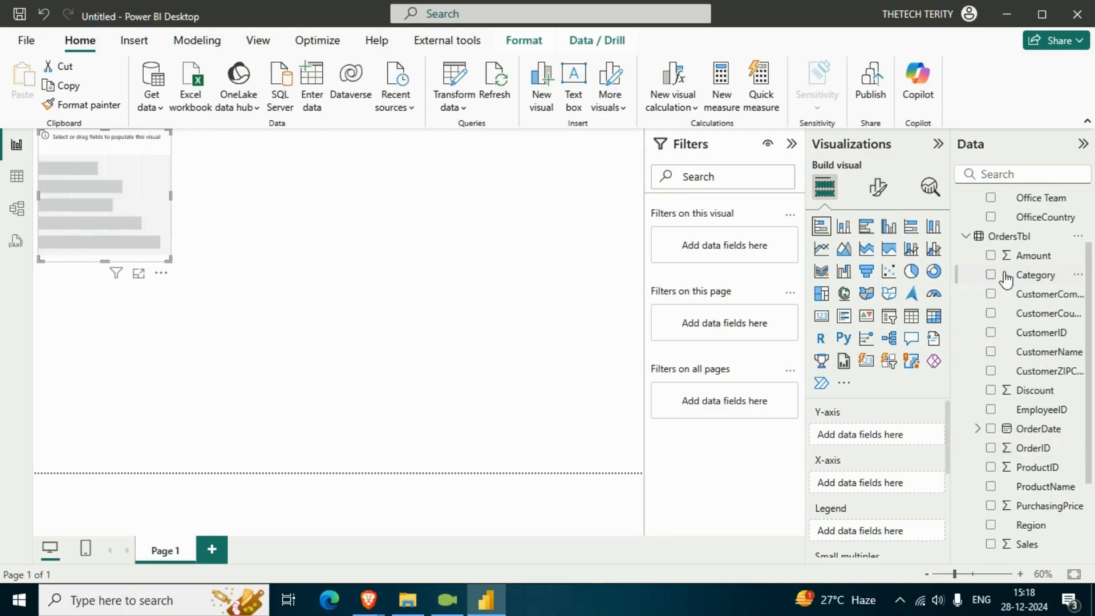
{"action": "scroll", "coordinate": [1042, 394], "scroll_direction": "down", "scroll_amount": 2}
{"action": "scroll", "coordinate": [1042, 408], "scroll_direction": "down", "scroll_amount": 2}
{"action": "scroll", "coordinate": [1022, 415], "scroll_direction": "up", "scroll_amount": 3}
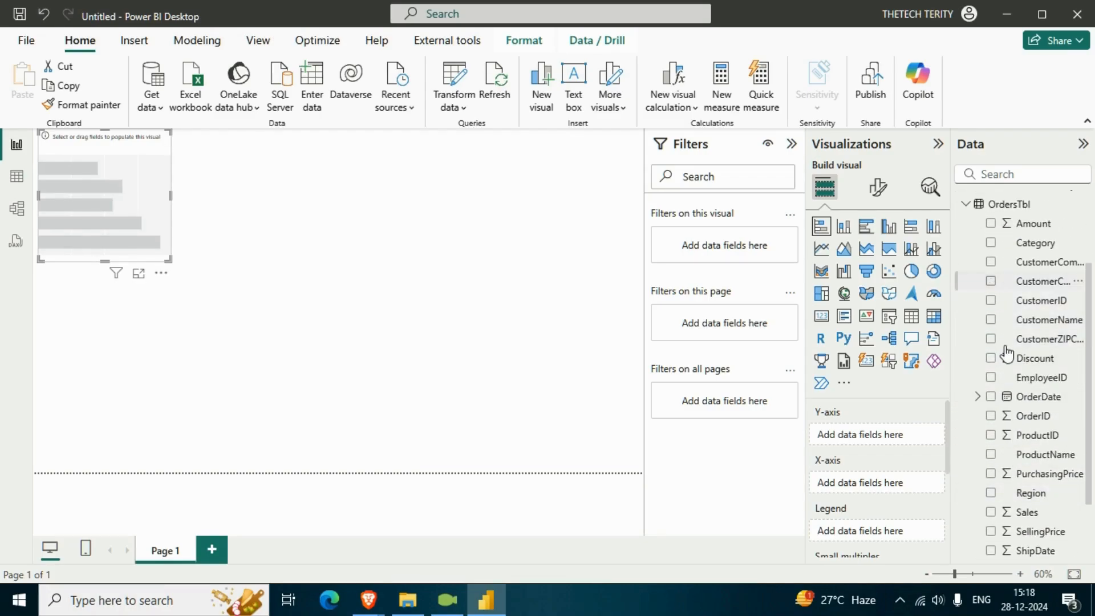
{"action": "left_click", "coordinate": [991, 281]}
{"action": "scroll", "coordinate": [1012, 397], "scroll_direction": "up", "scroll_amount": 2}
{"action": "left_click", "coordinate": [991, 335]}
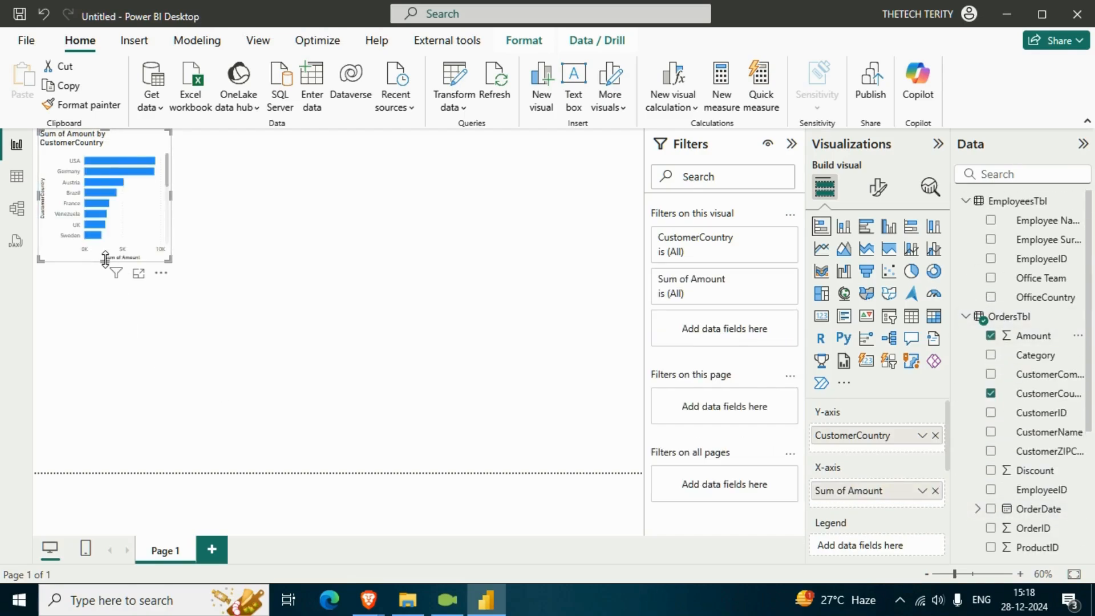
- Enlarge the bar chart to the full page height and about half the page width
{"action": "left_click_drag", "start_coordinate": [108, 261], "coordinate": [113, 463]}
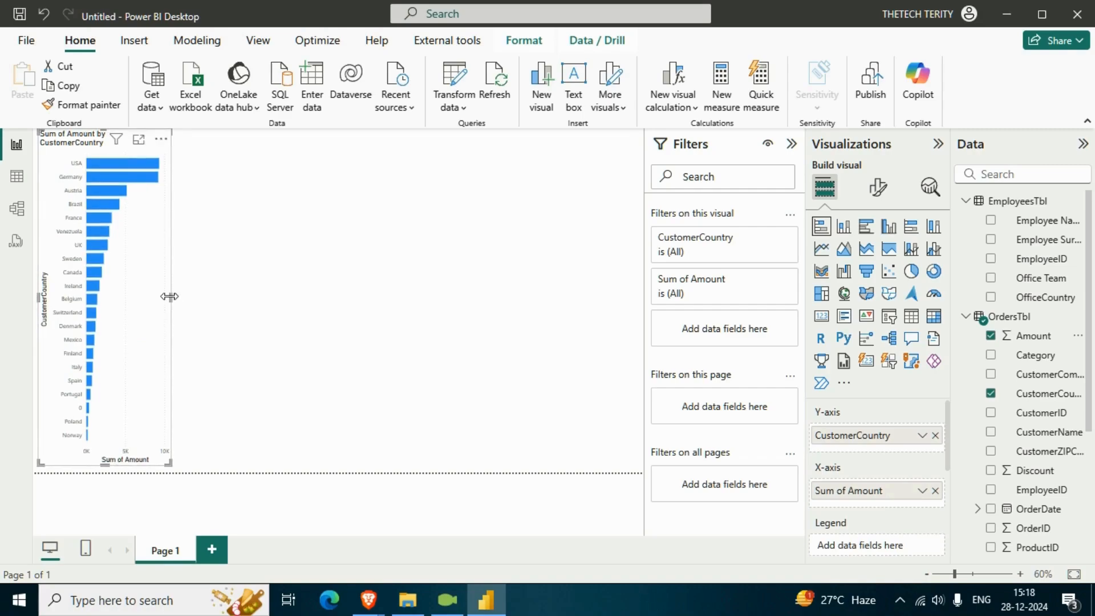
{"action": "left_click_drag", "start_coordinate": [170, 297], "coordinate": [370, 324]}
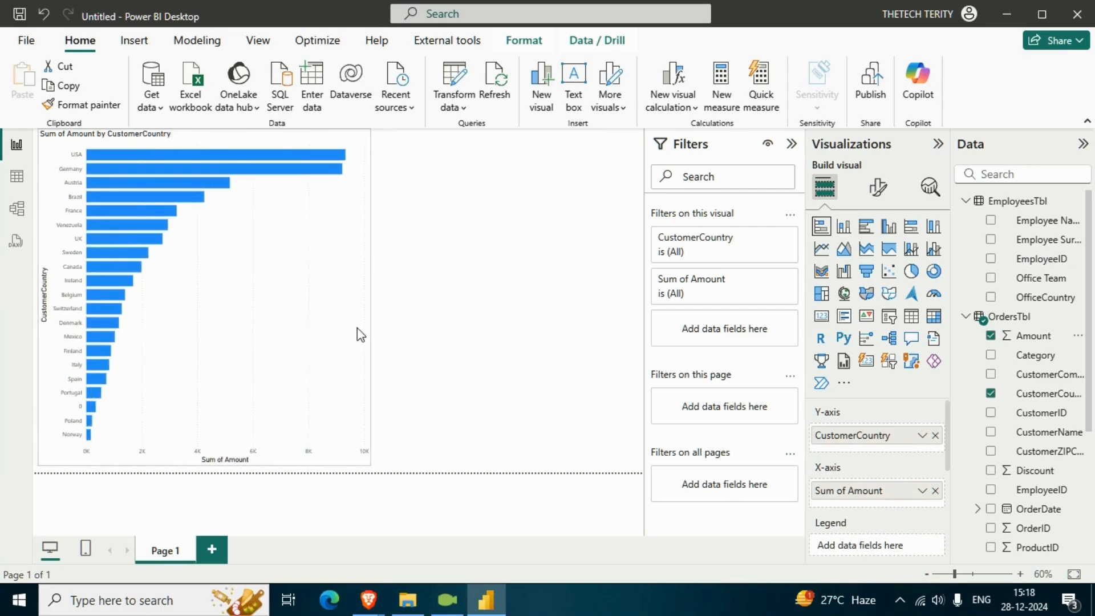
{"action": "left_click_drag", "start_coordinate": [205, 463], "coordinate": [205, 477]}
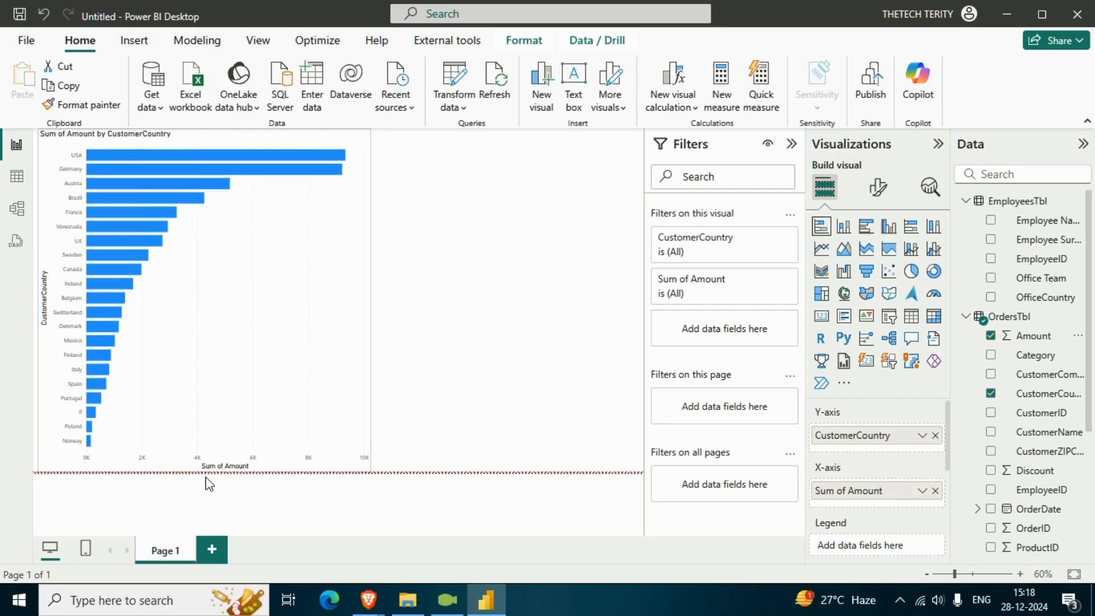
- Add a donut chart of the sum of Sales by Category from OrdersTbl beside the bar chart, and shorten it from its upper edge
{"action": "left_click", "coordinate": [498, 364]}
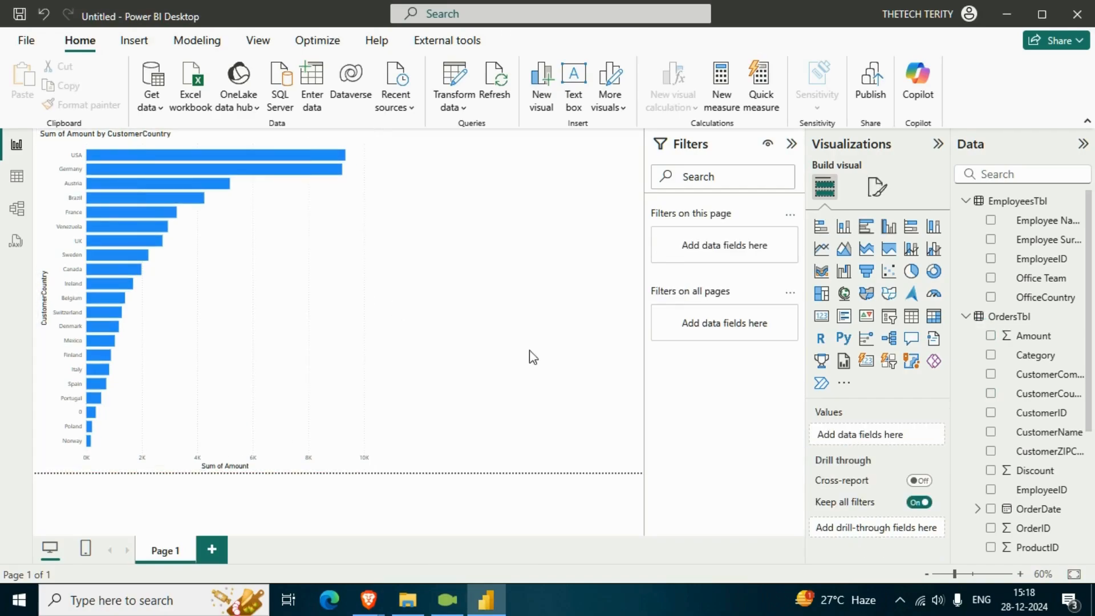
{"action": "left_click", "coordinate": [934, 271]}
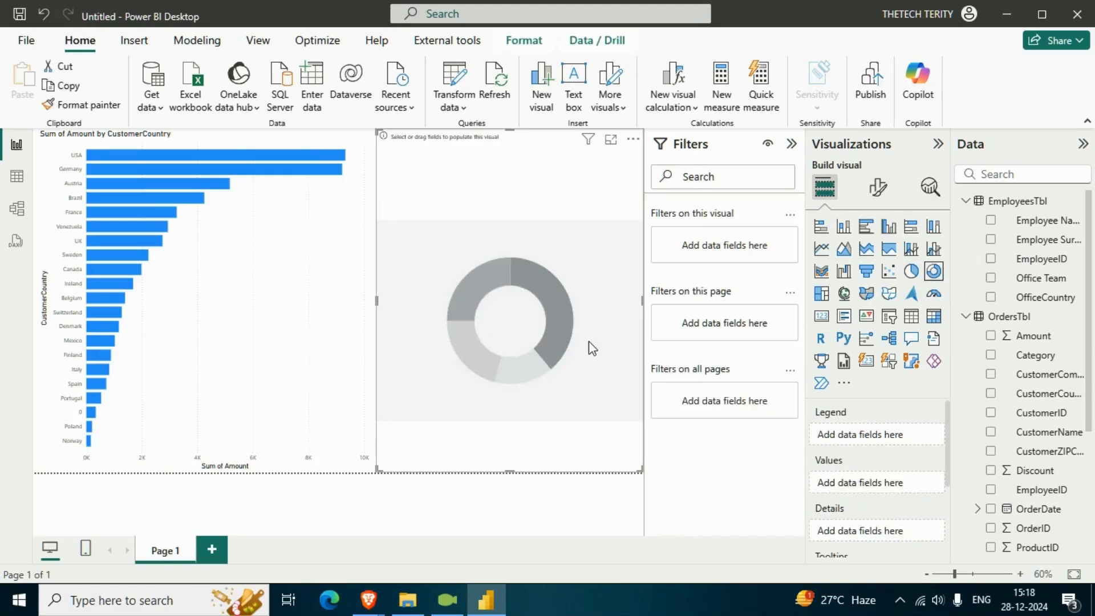
{"action": "scroll", "coordinate": [1052, 377], "scroll_direction": "down", "scroll_amount": 2}
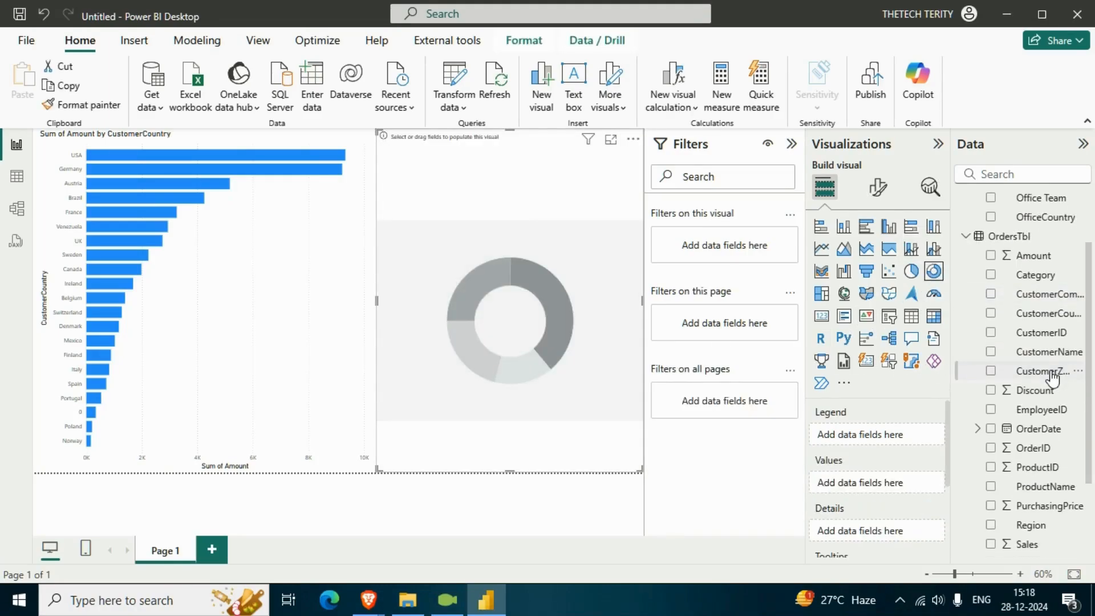
{"action": "left_click", "coordinate": [991, 275]}
{"action": "scroll", "coordinate": [1011, 382], "scroll_direction": "down", "scroll_amount": 1}
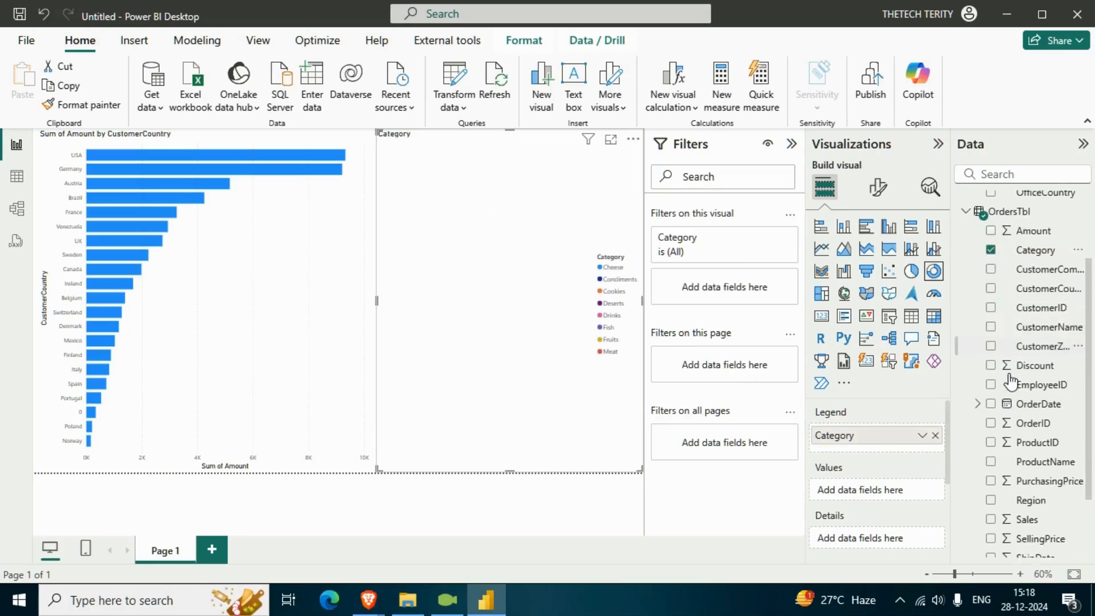
{"action": "scroll", "coordinate": [1011, 382], "scroll_direction": "down", "scroll_amount": 3}
{"action": "left_click", "coordinate": [991, 431]}
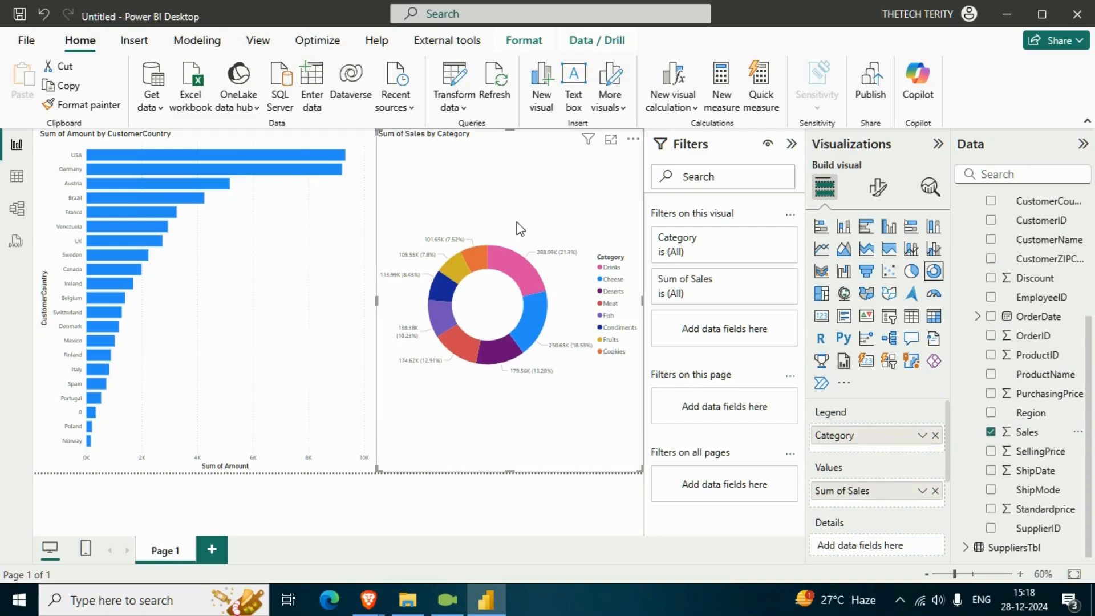
{"action": "left_click_drag", "start_coordinate": [508, 131], "coordinate": [510, 239]}
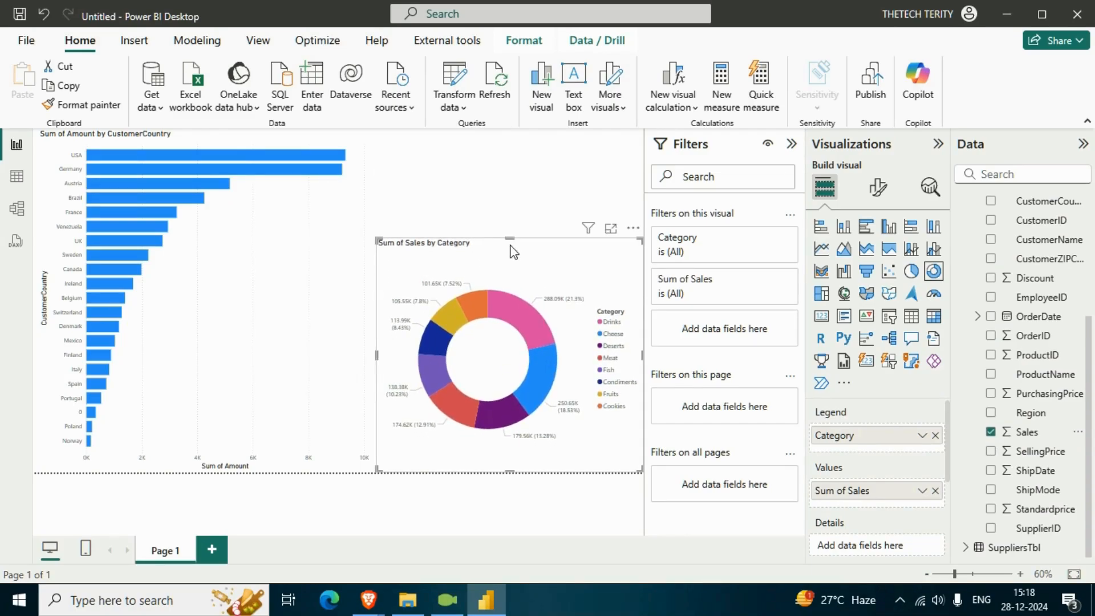
{"action": "left_click", "coordinate": [457, 210]}
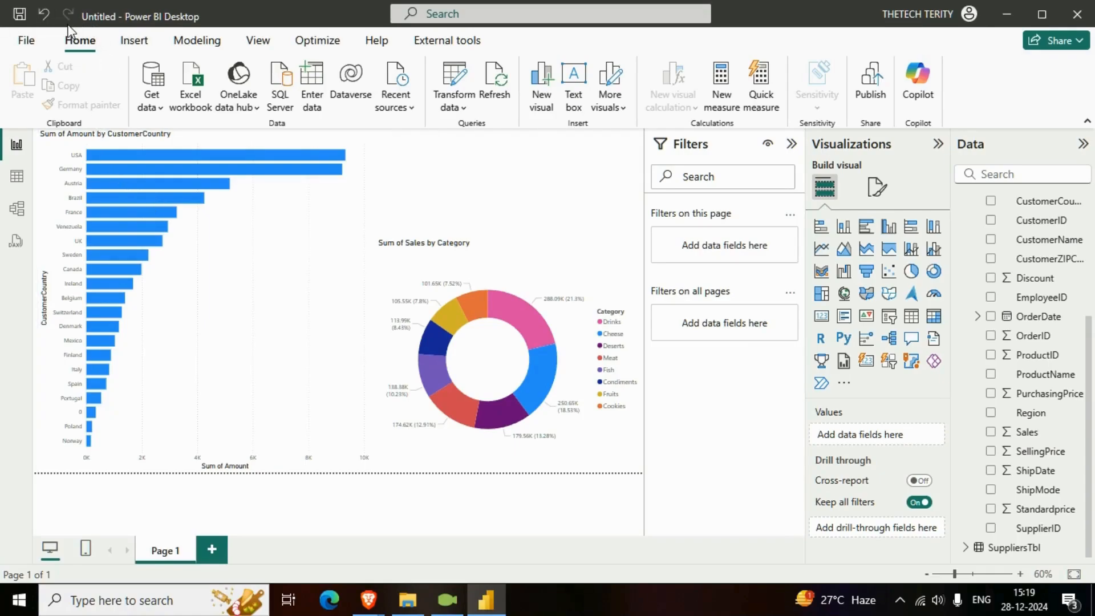
- Save the report as firstReport in the Section 4 folder and publish it to My workspace
{"action": "left_click", "coordinate": [873, 98]}
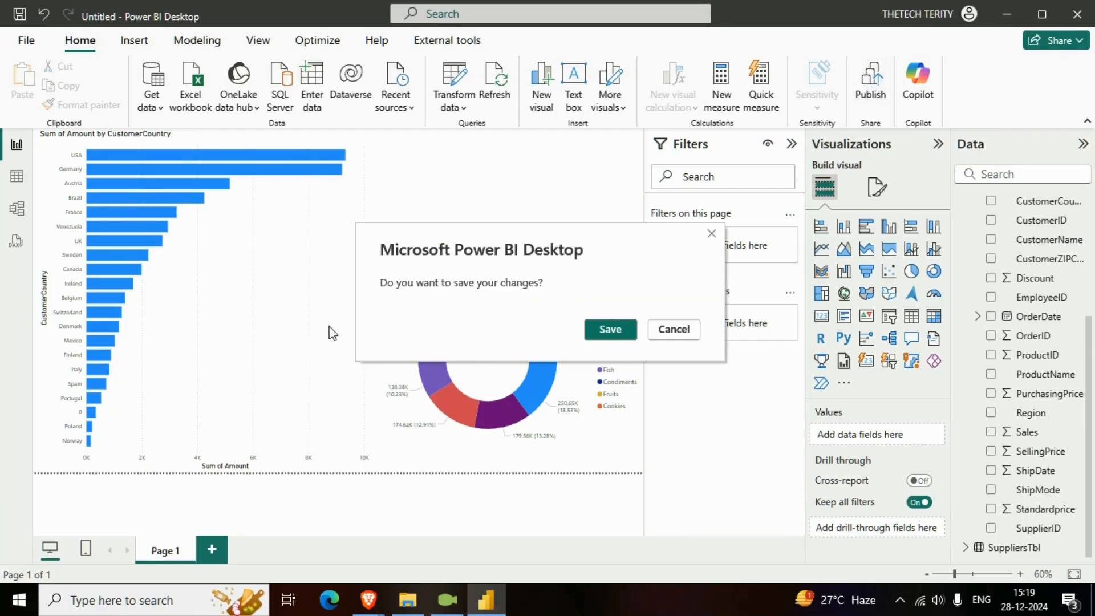
{"action": "left_click", "coordinate": [609, 330]}
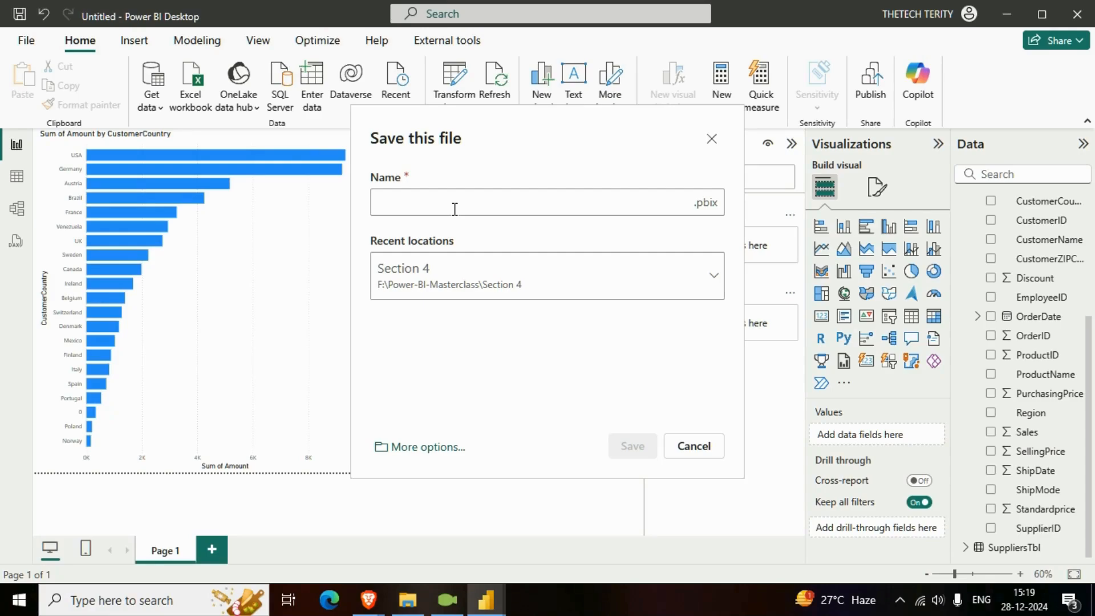
{"action": "type", "text": "firstReport"}
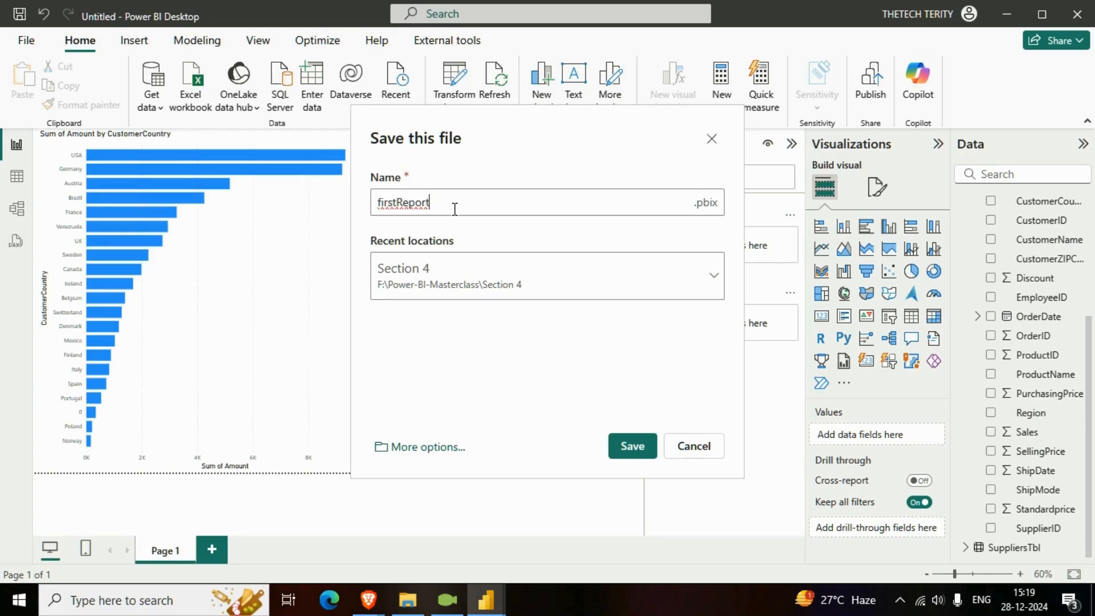
{"action": "left_click", "coordinate": [631, 446]}
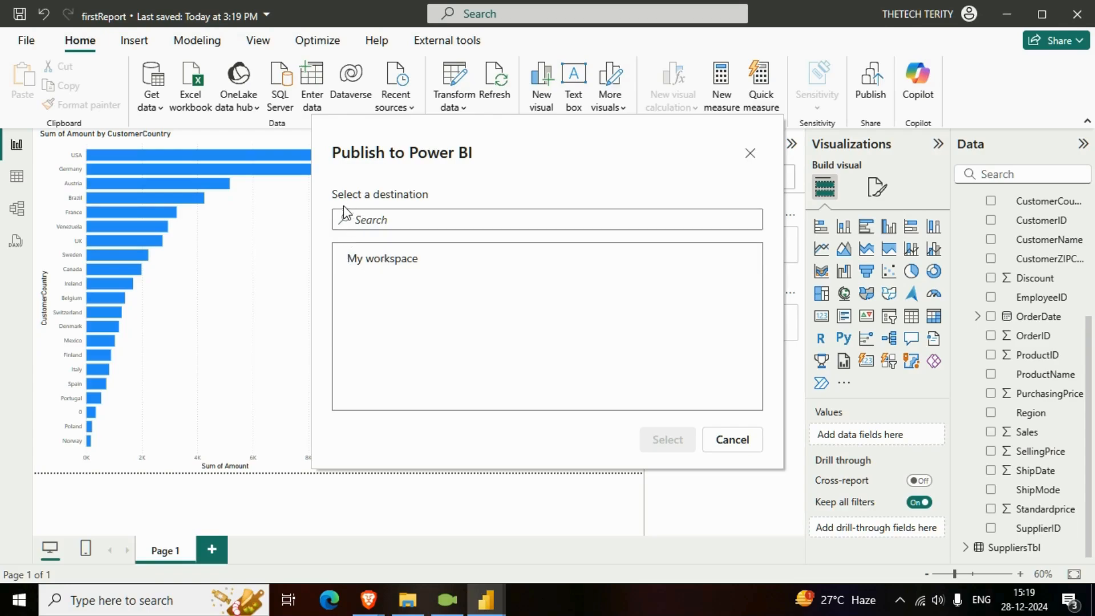
{"action": "left_click", "coordinate": [352, 264]}
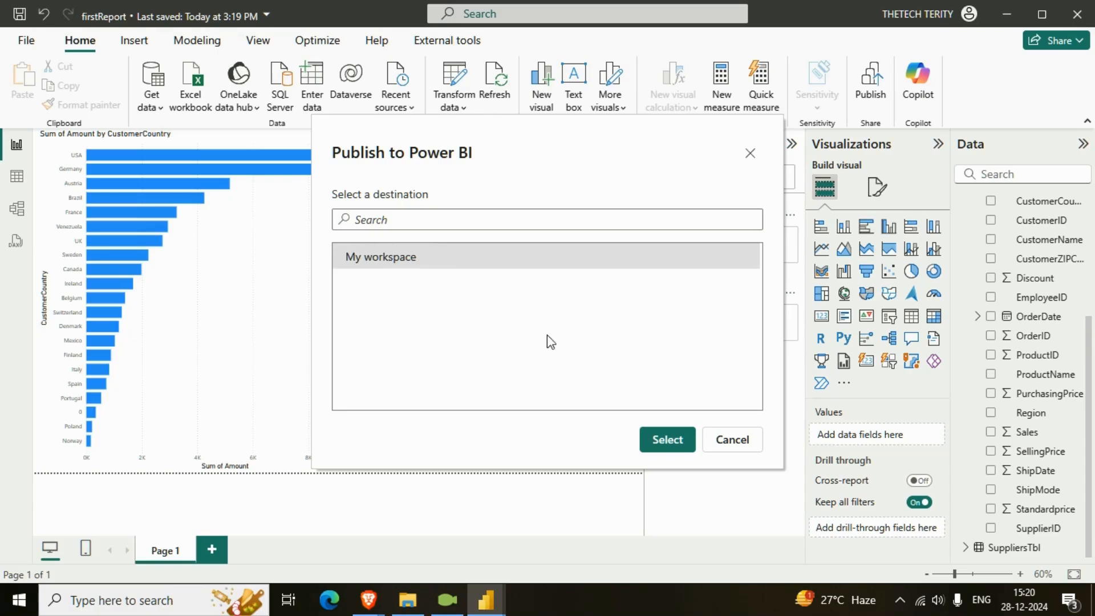
{"action": "left_click", "coordinate": [667, 440]}
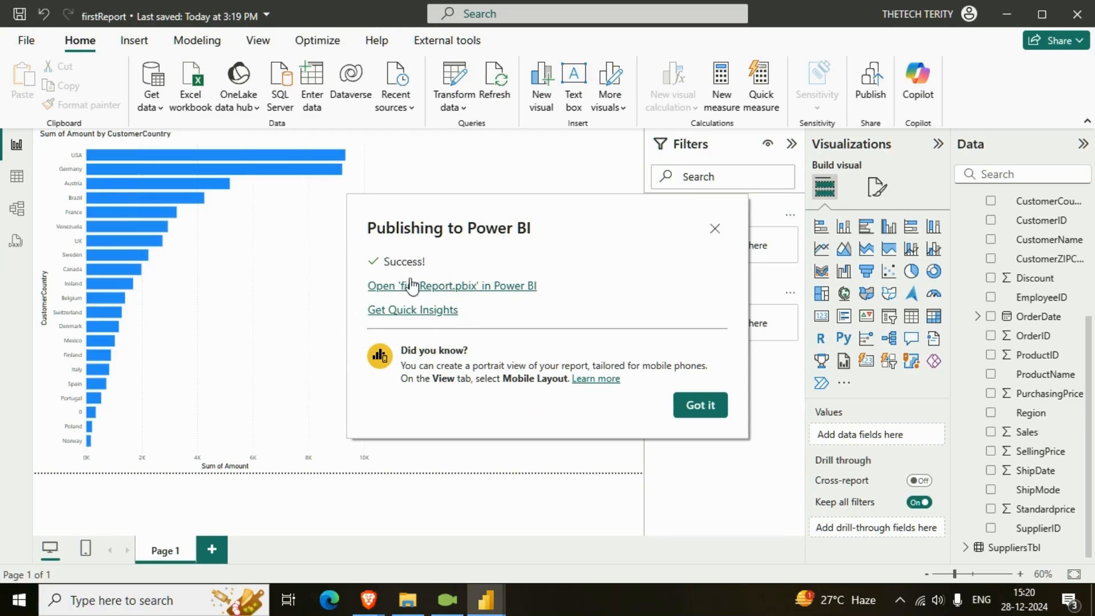
- Try to open the published firstReport.pbix in Power BI from the publishing confirmation, and dismiss the open dialogs
{"action": "left_click", "coordinate": [479, 288]}
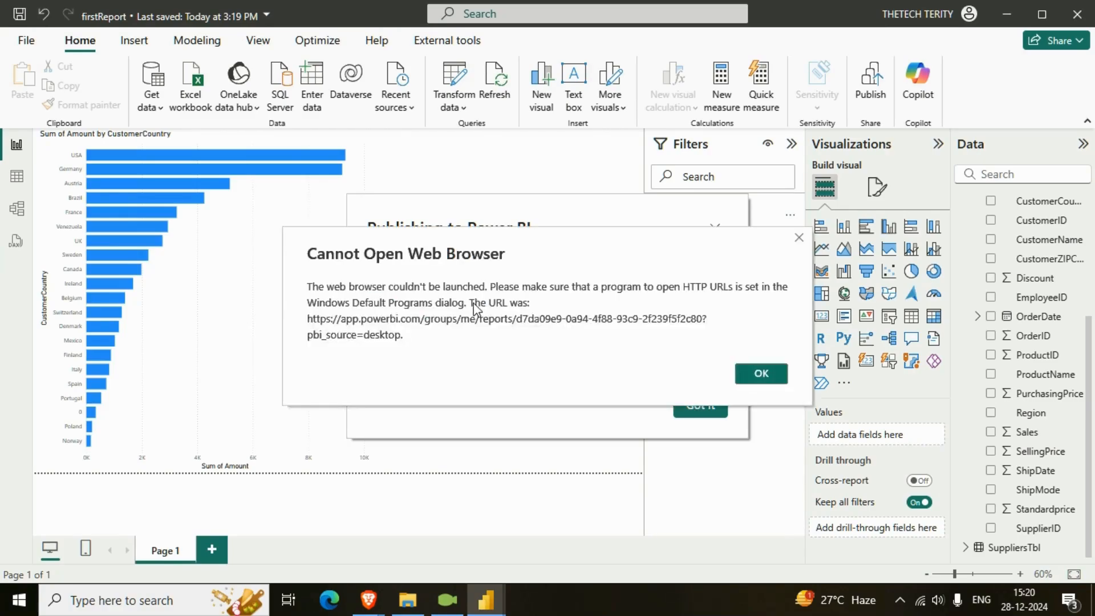
{"action": "left_click_drag", "start_coordinate": [556, 261], "coordinate": [602, 319]}
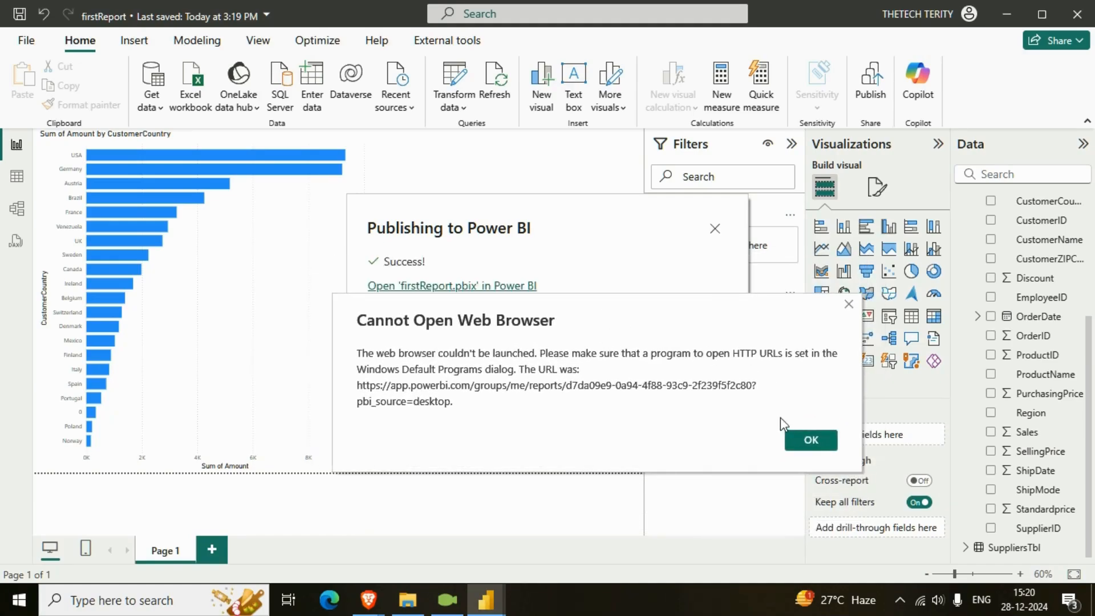
{"action": "left_click", "coordinate": [810, 442]}
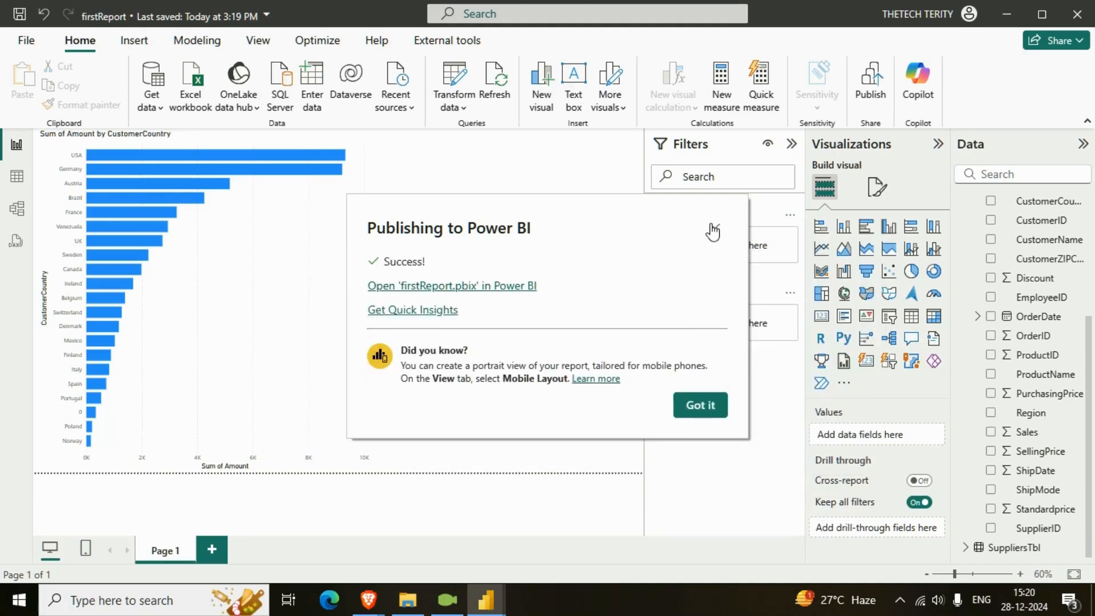
{"action": "left_click", "coordinate": [694, 404]}
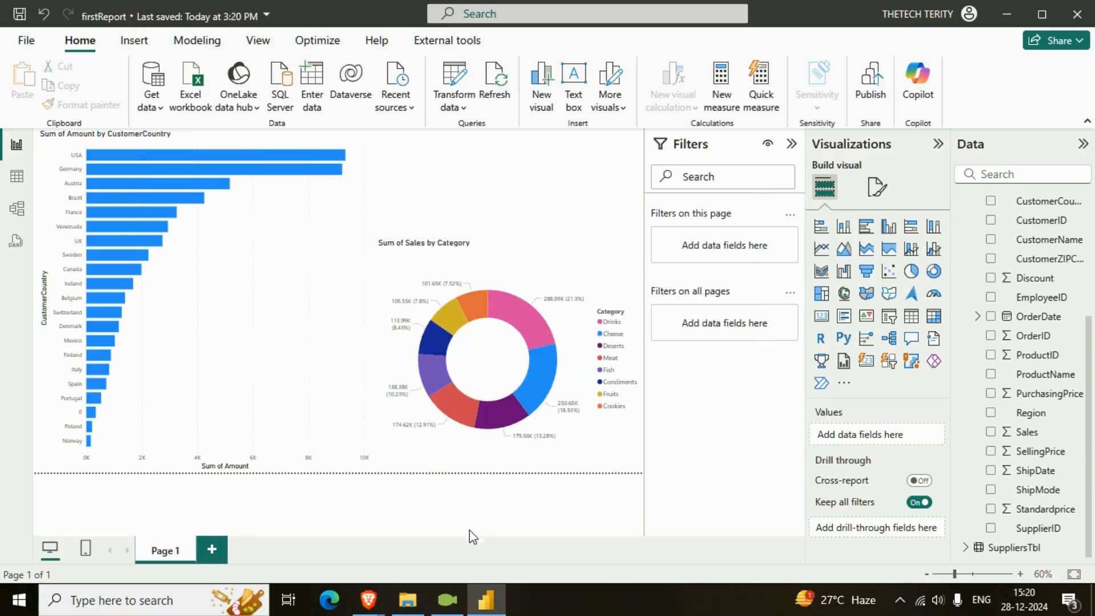
- Switch to the Power BI service in the Brave browser and open My workspace
{"action": "mouse_move", "coordinate": [369, 600]}
{"action": "left_click", "coordinate": [308, 531]}
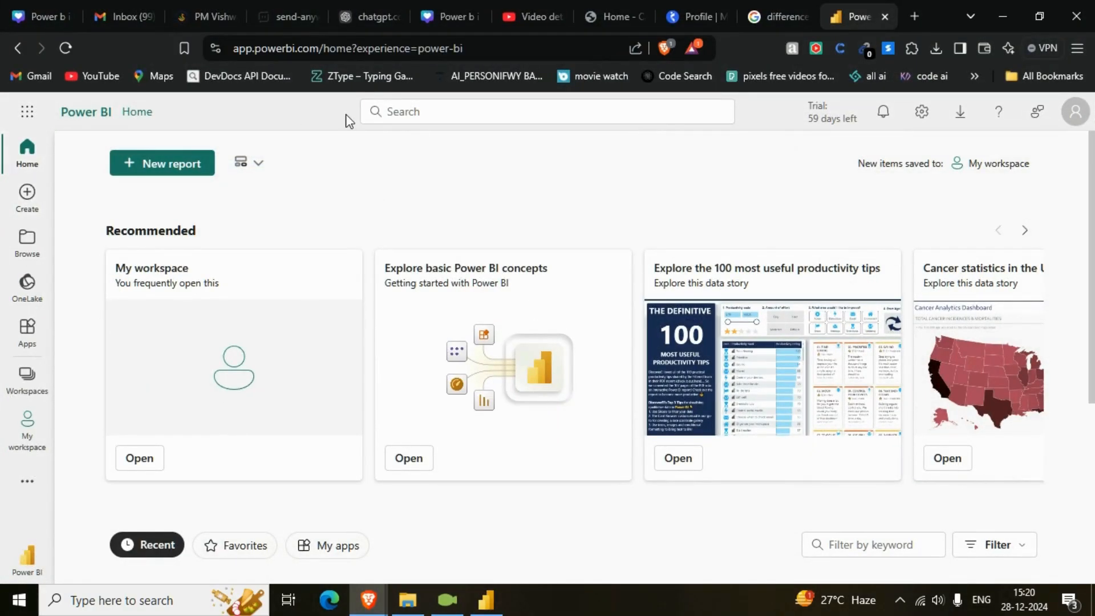
{"action": "left_click", "coordinate": [477, 47]}
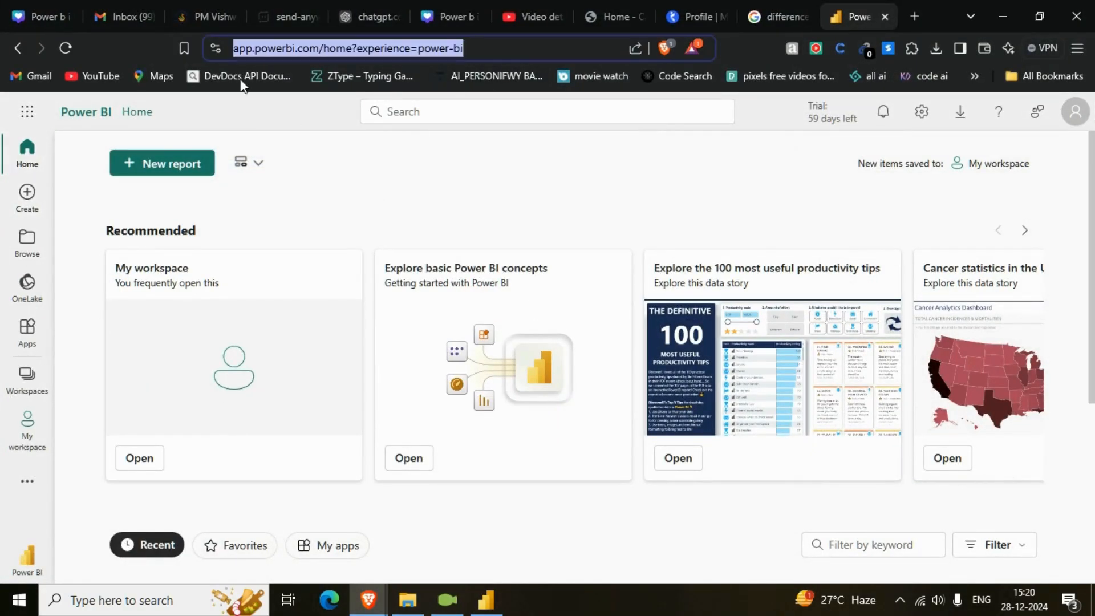
{"action": "left_click", "coordinate": [26, 157]}
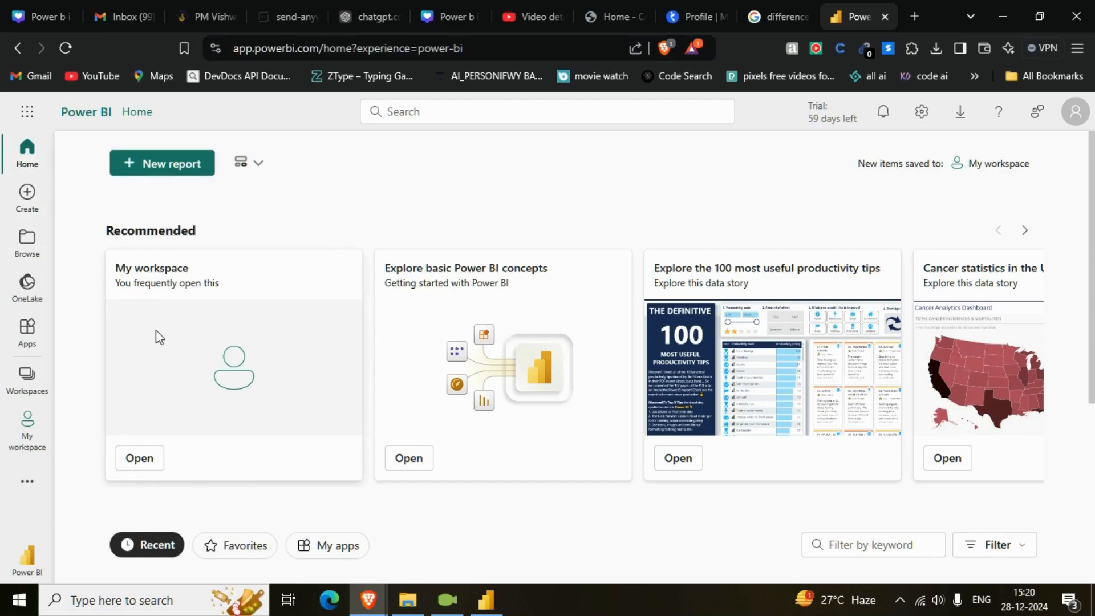
{"action": "left_click", "coordinate": [24, 377]}
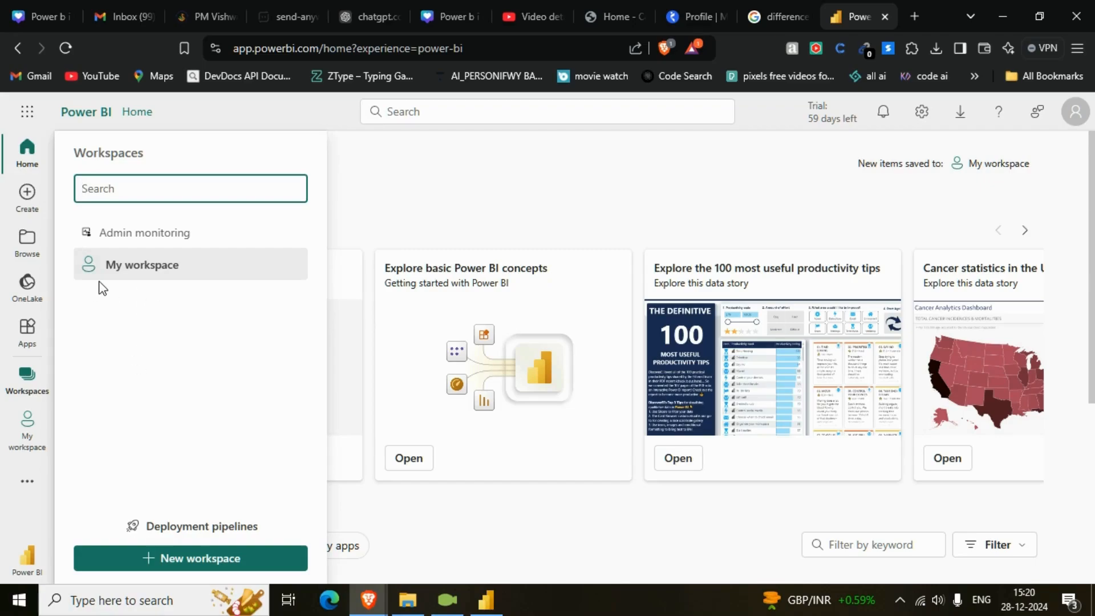
{"action": "left_click", "coordinate": [132, 269]}
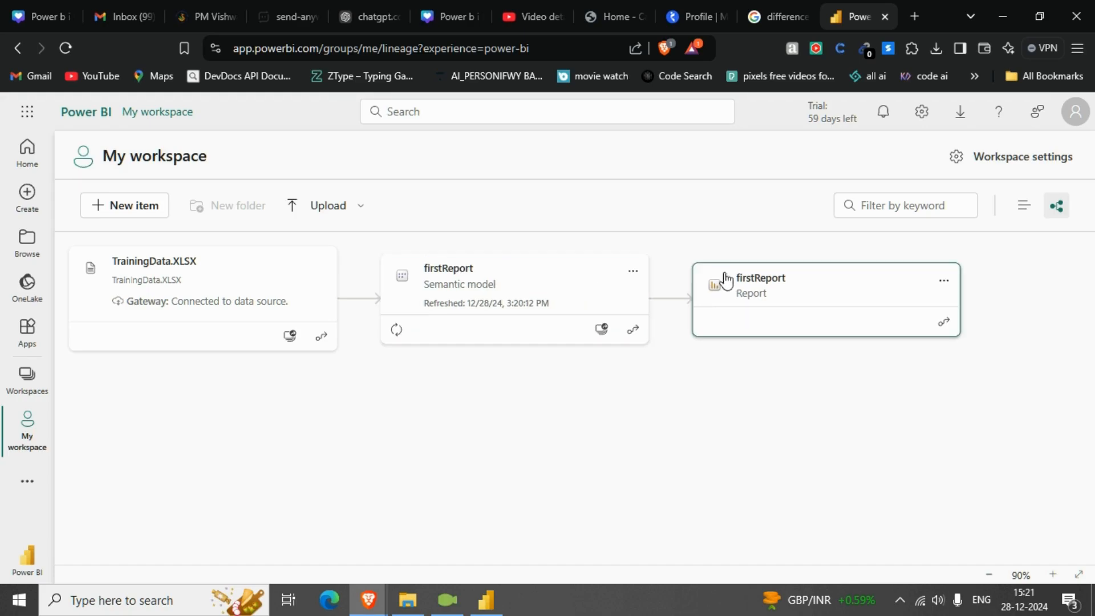
- Try to open the firstReport report from its details in My workspace, and close the report details
{"action": "left_click", "coordinate": [760, 285]}
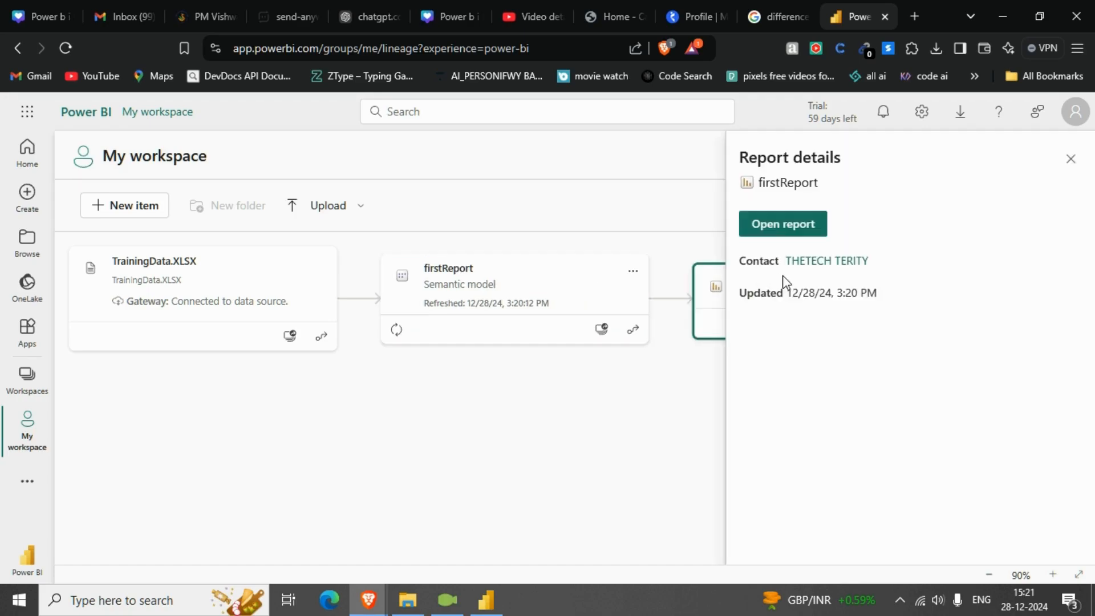
{"action": "left_click", "coordinate": [784, 228]}
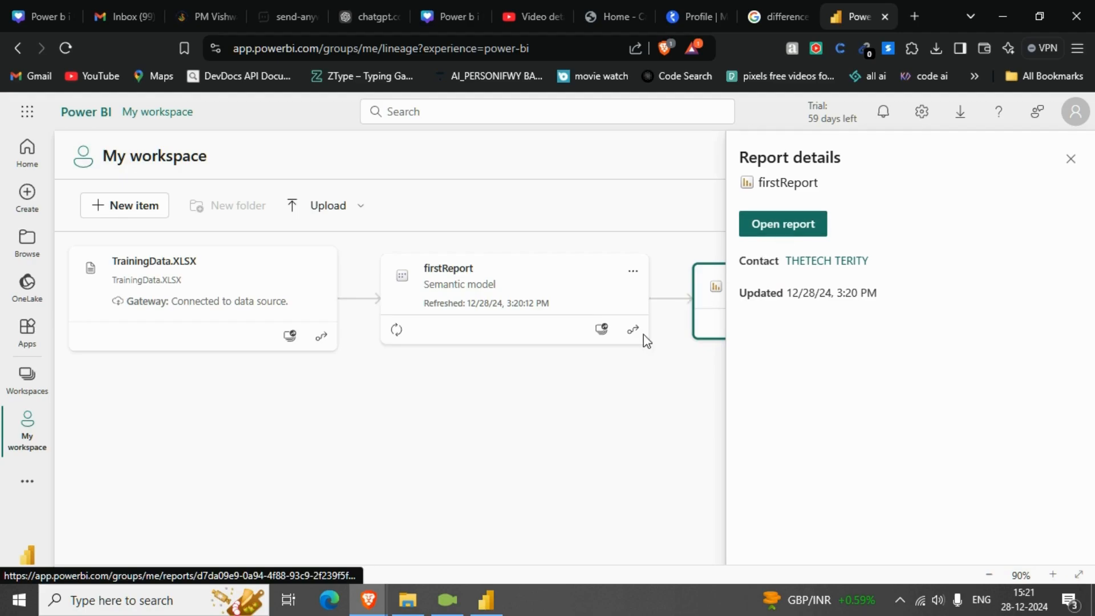
{"action": "scroll", "coordinate": [431, 440], "scroll_direction": "up", "scroll_amount": 3}
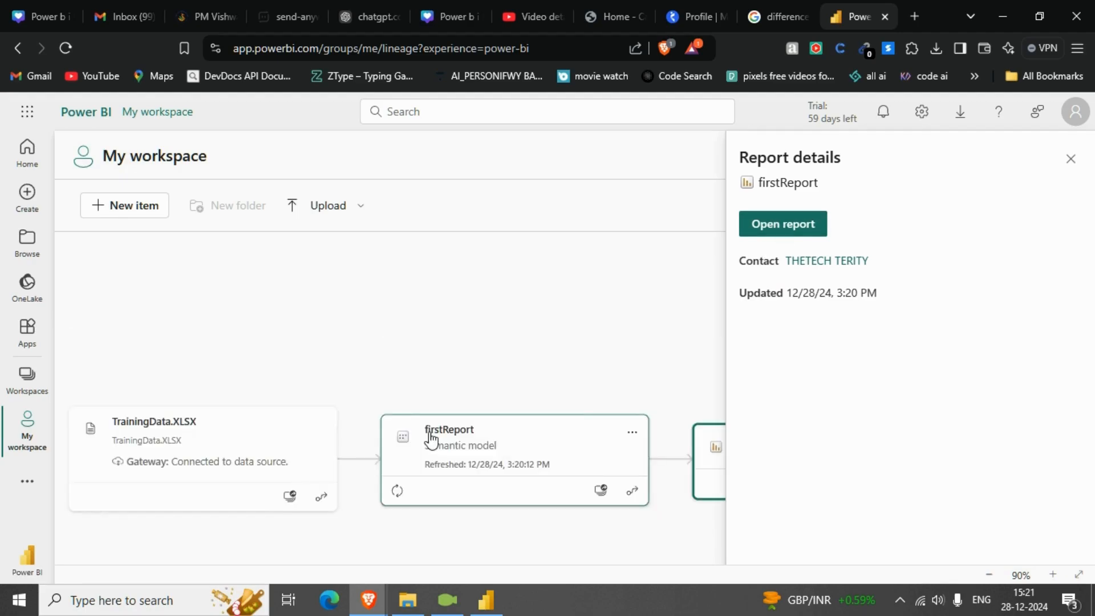
{"action": "left_click", "coordinate": [1071, 160]}
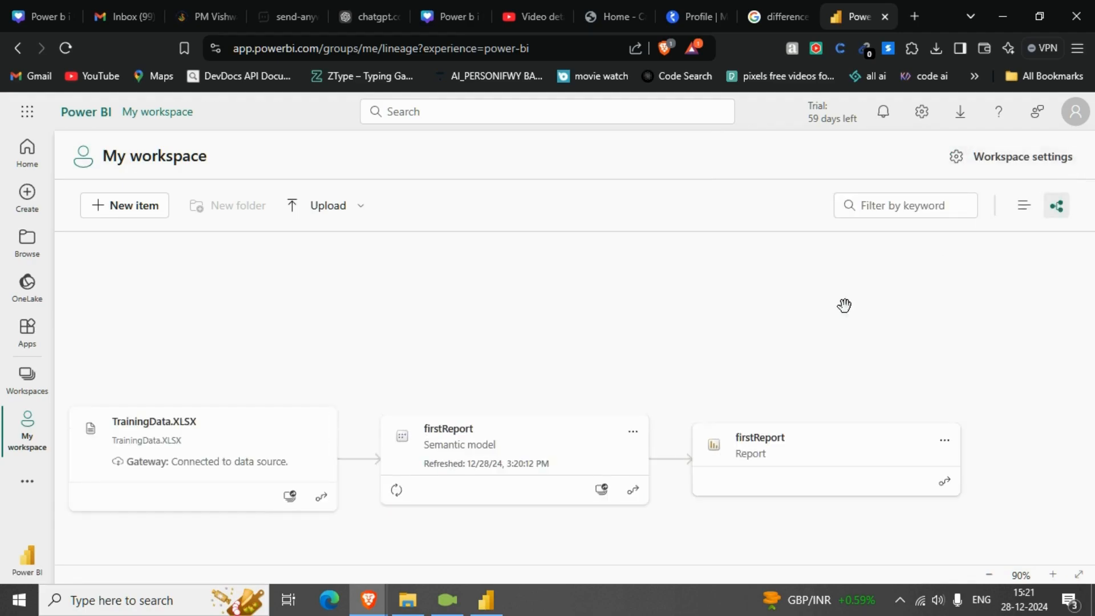
{"action": "scroll", "coordinate": [844, 305], "scroll_direction": "down", "scroll_amount": 3}
{"action": "left_click", "coordinate": [775, 287]}
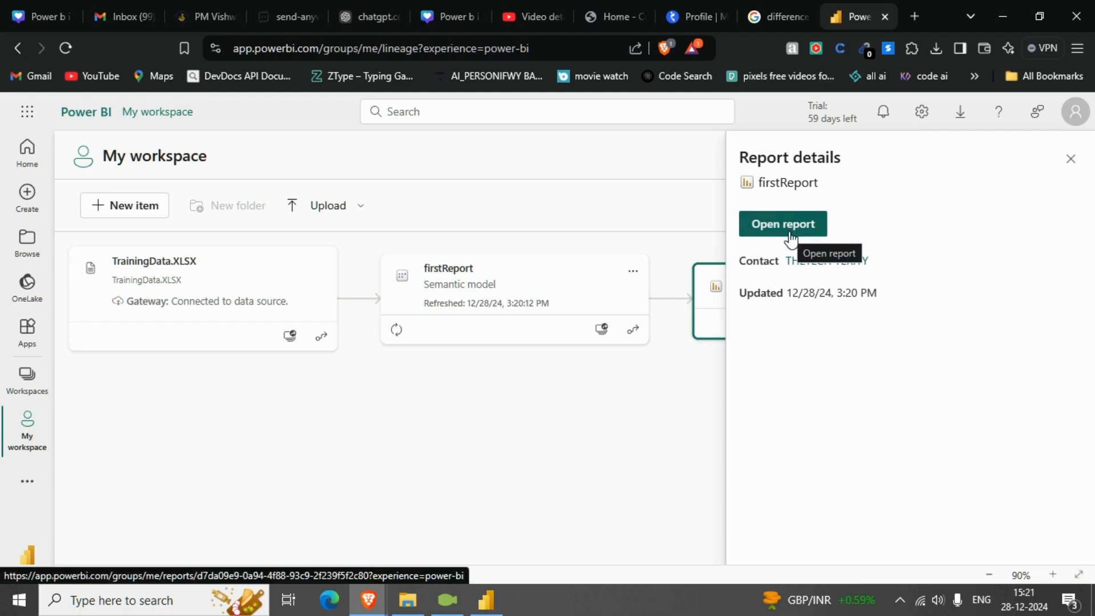
{"action": "left_click", "coordinate": [584, 430]}
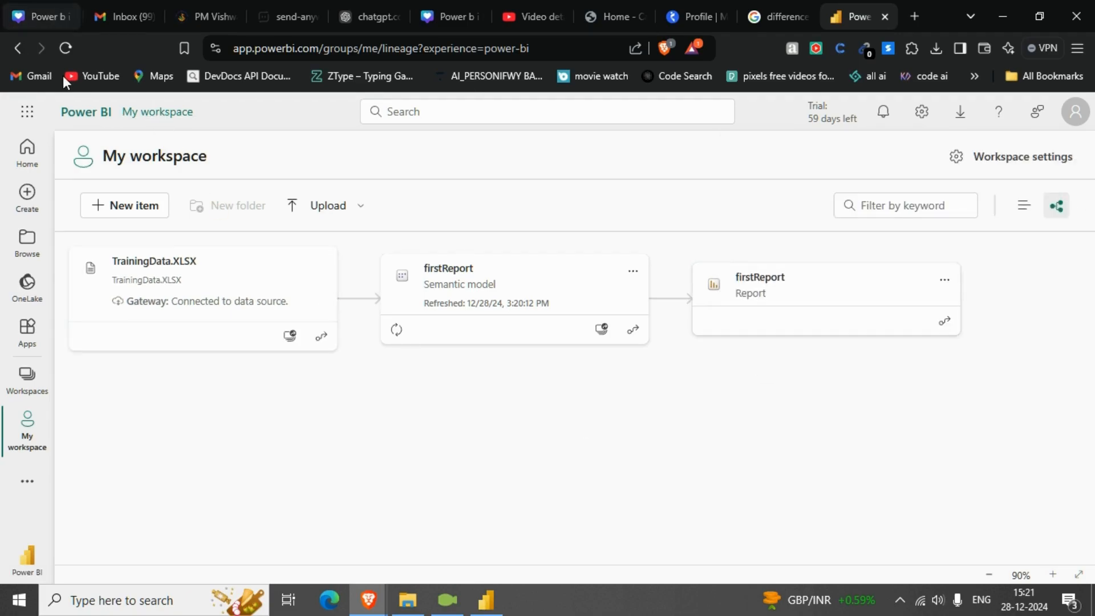
- Reload the workspace page, open the firstReport report and compare it with the version in Power BI Desktop
{"action": "left_click", "coordinate": [65, 48]}
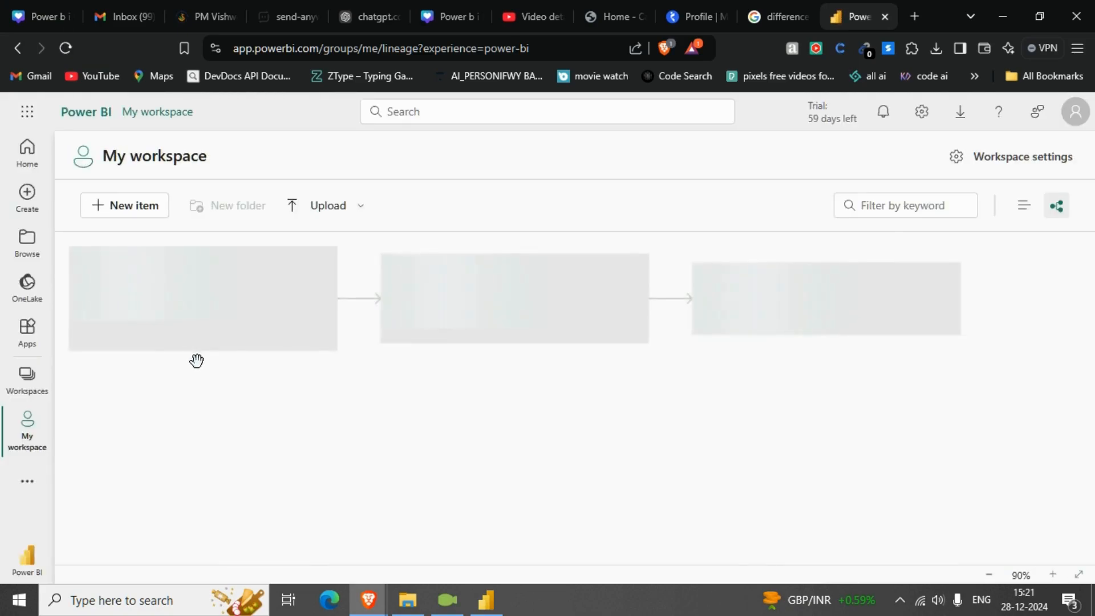
{"action": "left_click", "coordinate": [762, 281]}
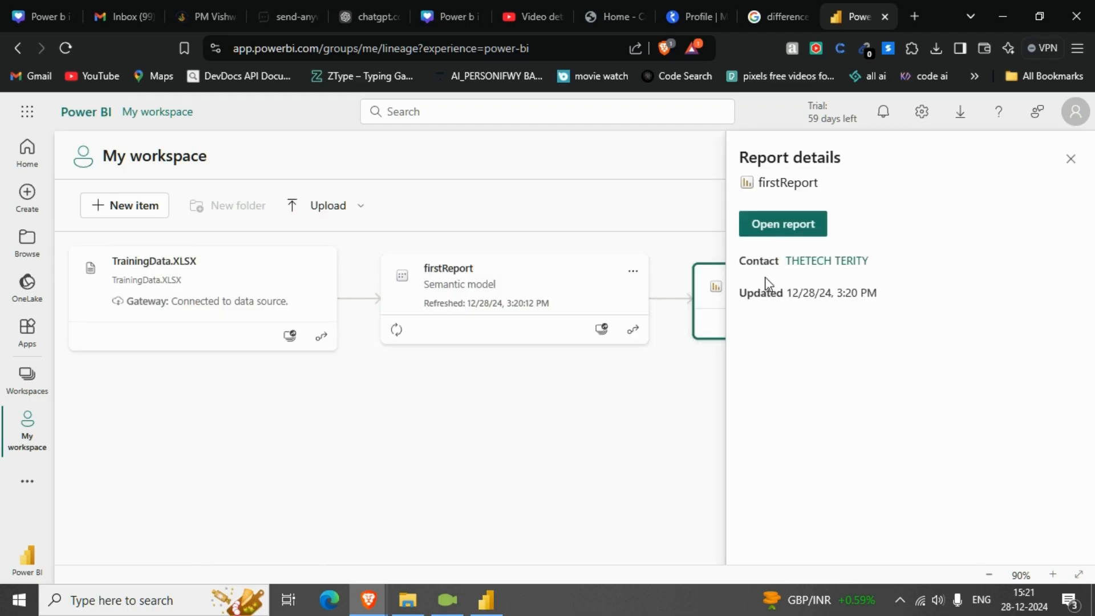
{"action": "left_click", "coordinate": [793, 236]}
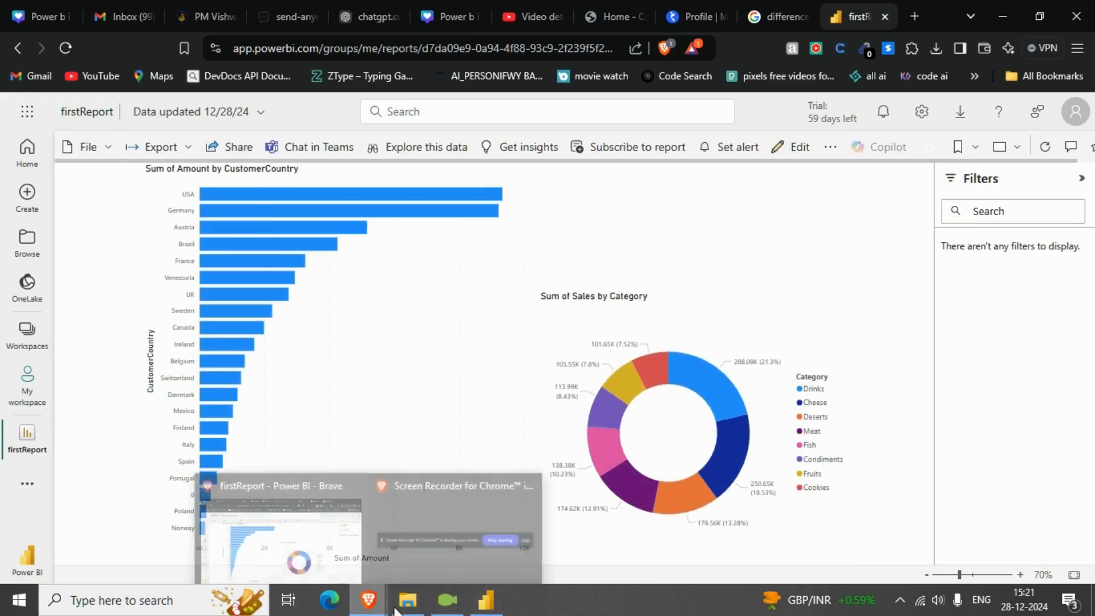
{"action": "left_click", "coordinate": [486, 600]}
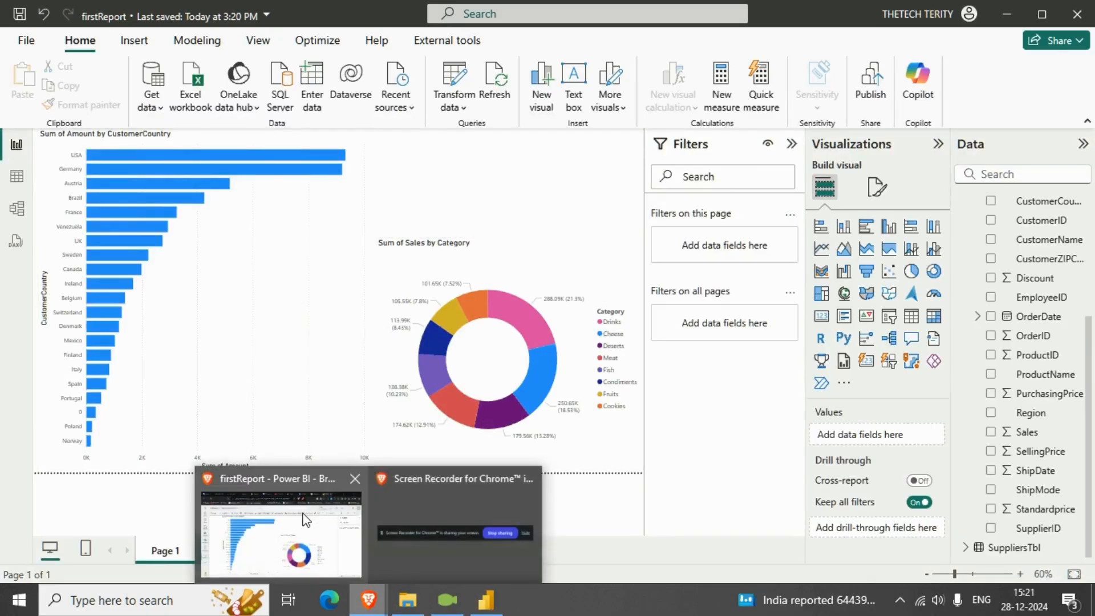
{"action": "left_click", "coordinate": [274, 530]}
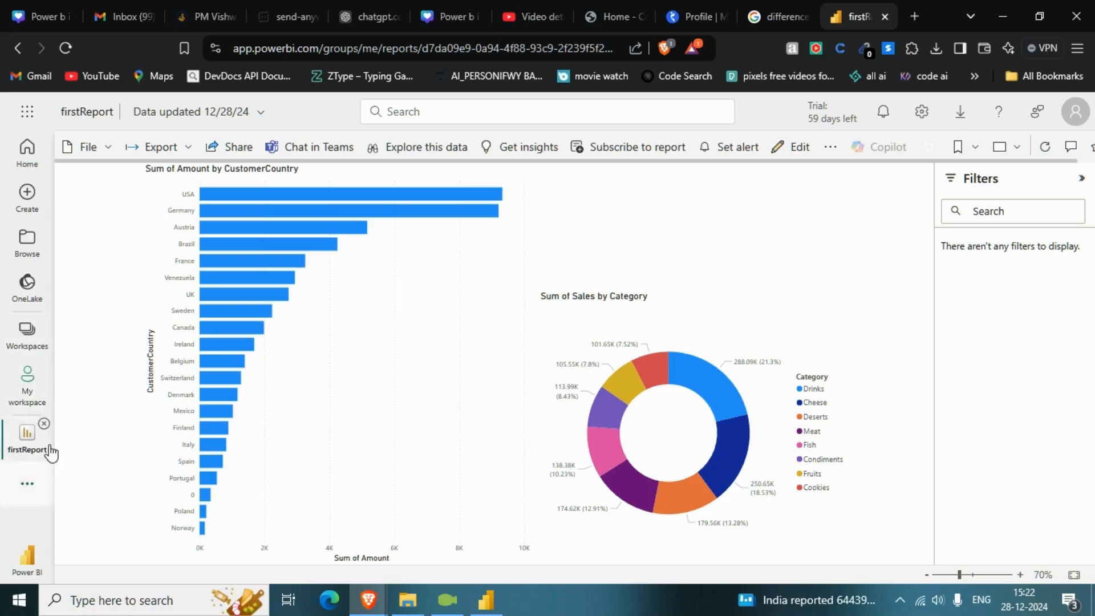
- Return to My workspace and start creating a new workspace
{"action": "left_click", "coordinate": [30, 395]}
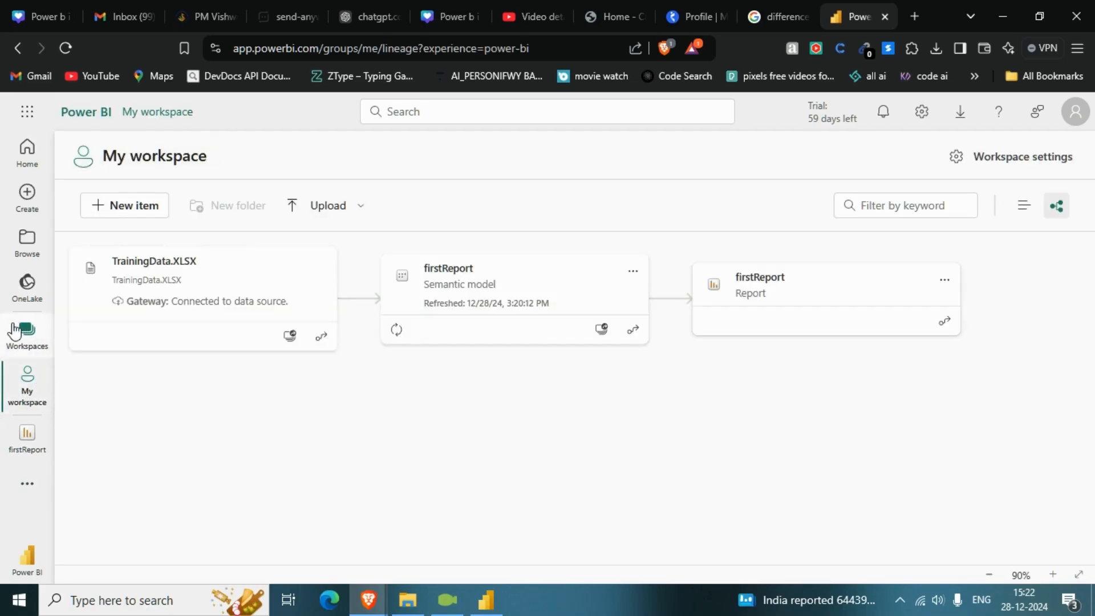
{"action": "left_click", "coordinate": [24, 341]}
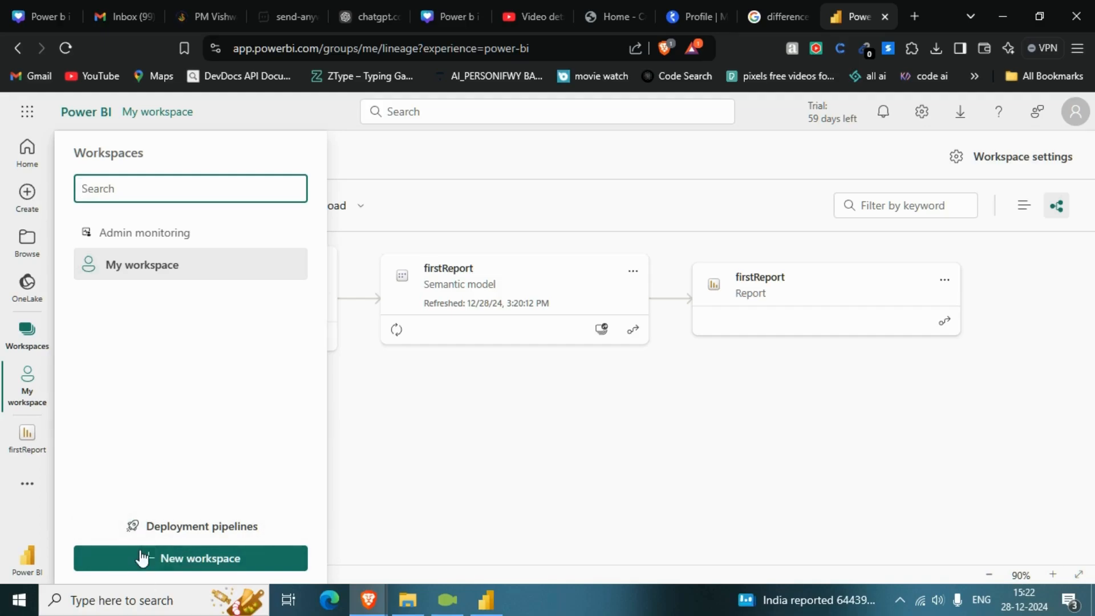
{"action": "left_click", "coordinate": [178, 562]}
- Examine the name, description, domain and workspace image settings of the new workspace form
{"action": "scroll", "coordinate": [793, 291], "scroll_direction": "down", "scroll_amount": 1}
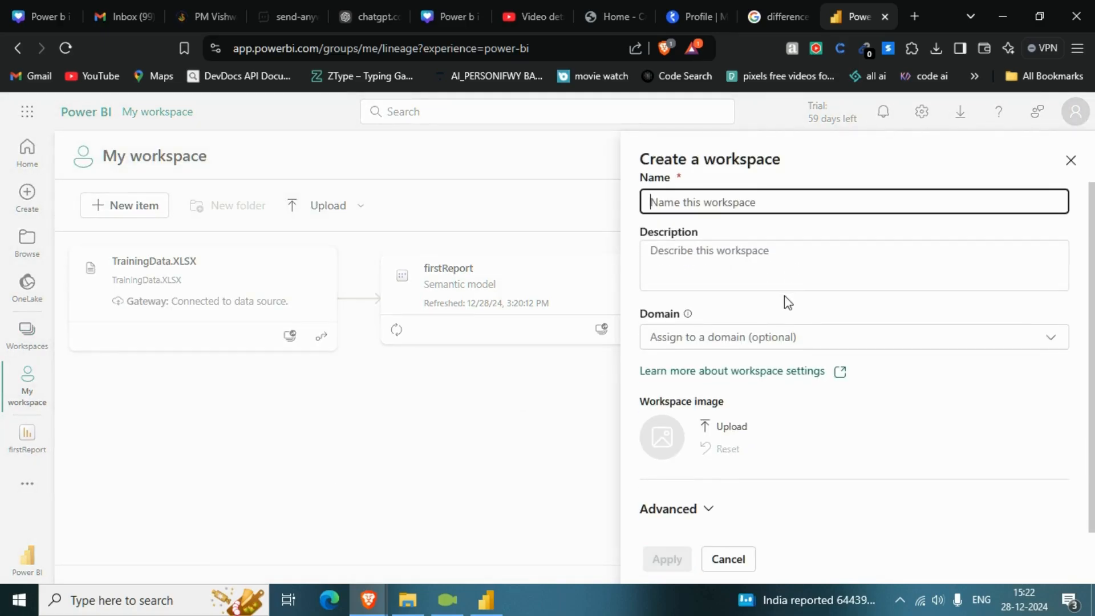
{"action": "scroll", "coordinate": [771, 331], "scroll_direction": "up", "scroll_amount": 1}
{"action": "scroll", "coordinate": [759, 319], "scroll_direction": "down", "scroll_amount": 1}
{"action": "scroll", "coordinate": [756, 285], "scroll_direction": "up", "scroll_amount": 1}
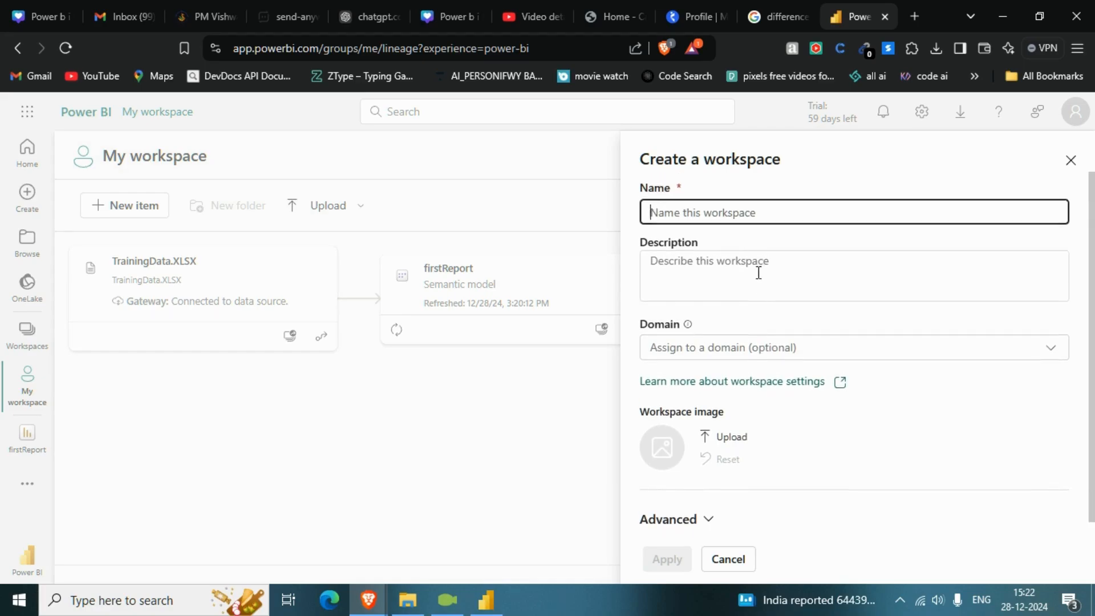
{"action": "scroll", "coordinate": [790, 348], "scroll_direction": "down", "scroll_amount": 1}
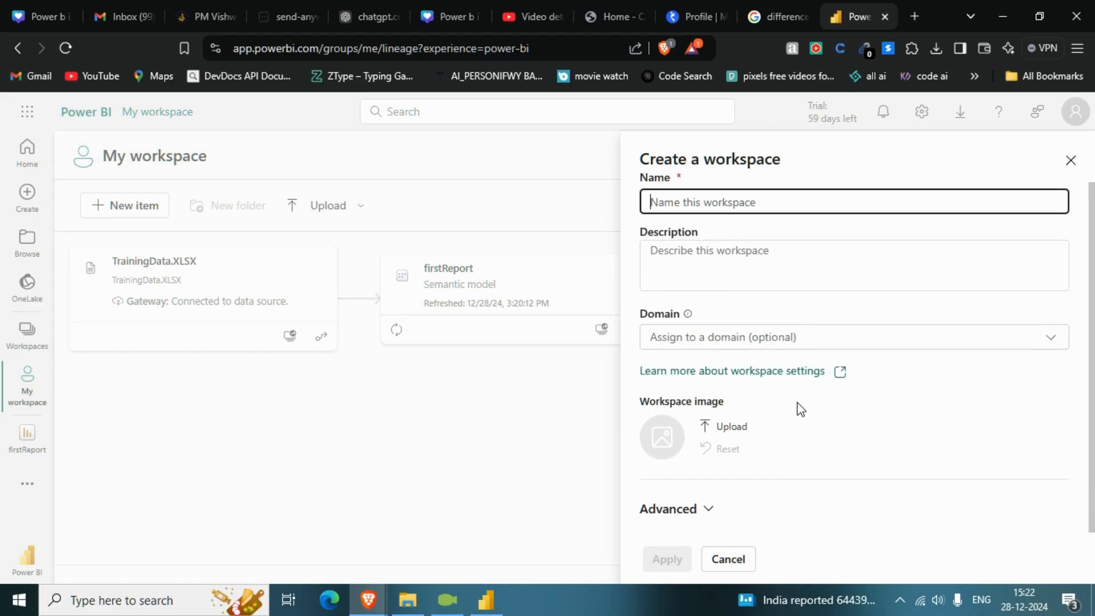
{"action": "scroll", "coordinate": [798, 410], "scroll_direction": "up", "scroll_amount": 1}
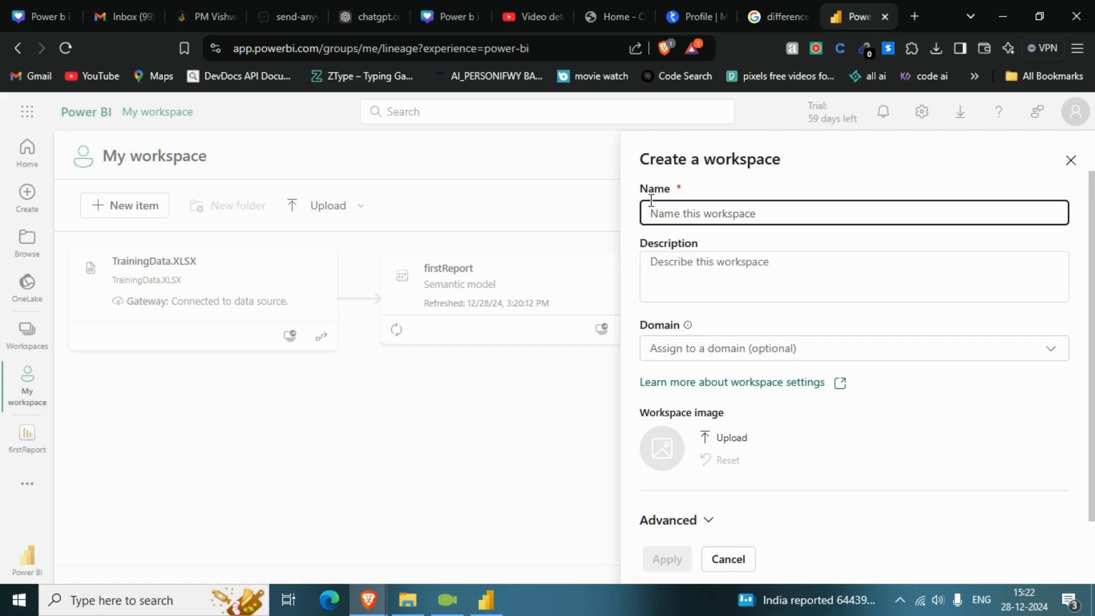
{"action": "left_click_drag", "start_coordinate": [643, 194], "coordinate": [689, 195]}
{"action": "left_click", "coordinate": [670, 215]}
{"action": "scroll", "coordinate": [685, 206], "scroll_direction": "down", "scroll_amount": 1}
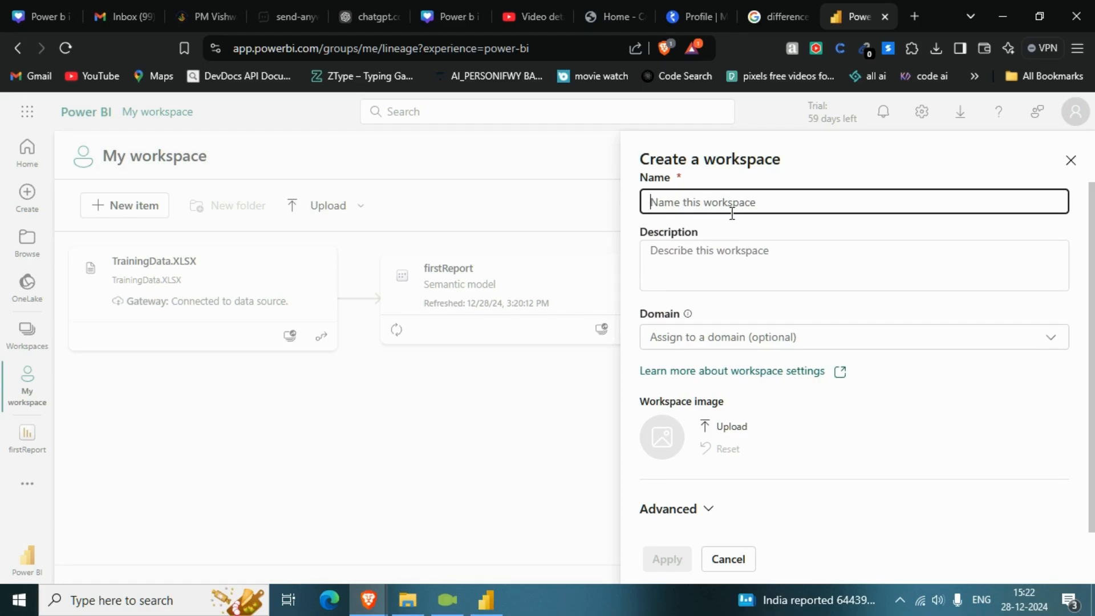
{"action": "left_click", "coordinate": [694, 255]}
{"action": "left_click_drag", "start_coordinate": [643, 244], "coordinate": [696, 244]}
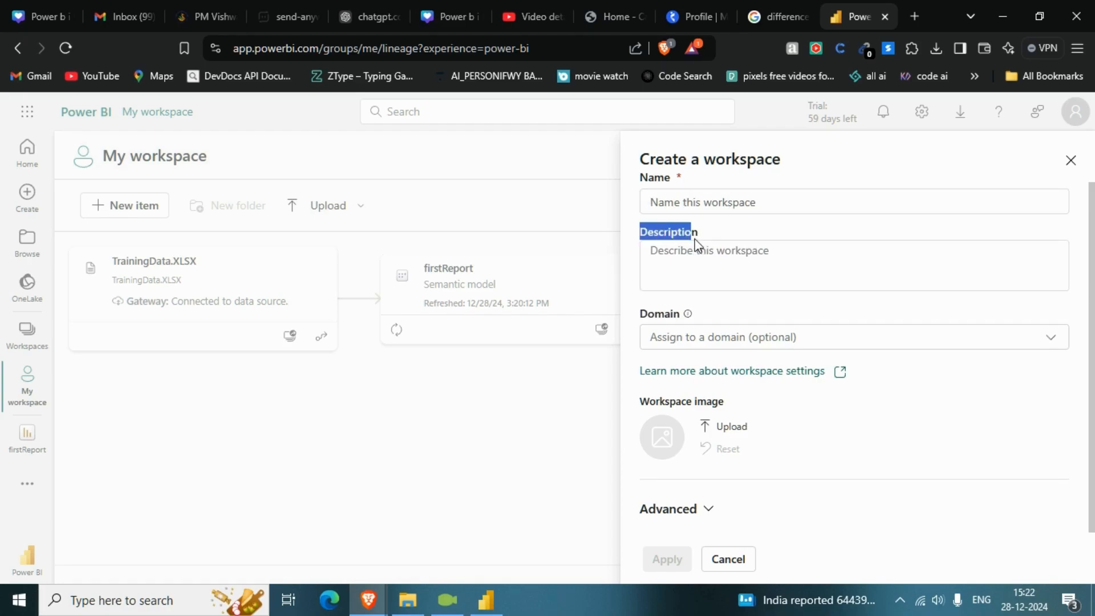
{"action": "left_click", "coordinate": [674, 258]}
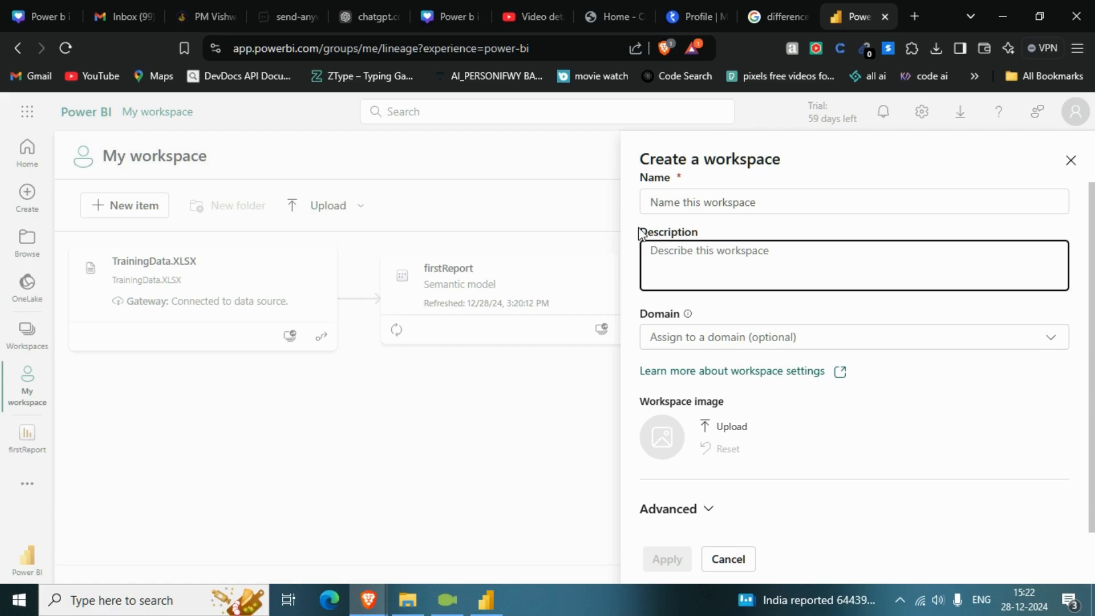
{"action": "left_click_drag", "start_coordinate": [641, 235], "coordinate": [710, 238]}
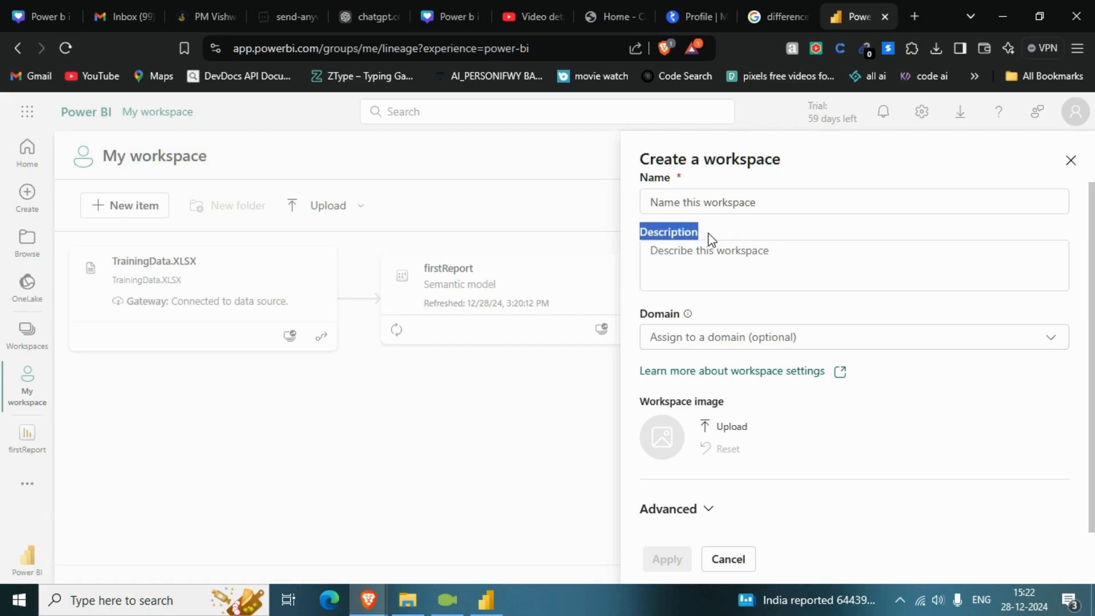
{"action": "left_click", "coordinate": [701, 263]}
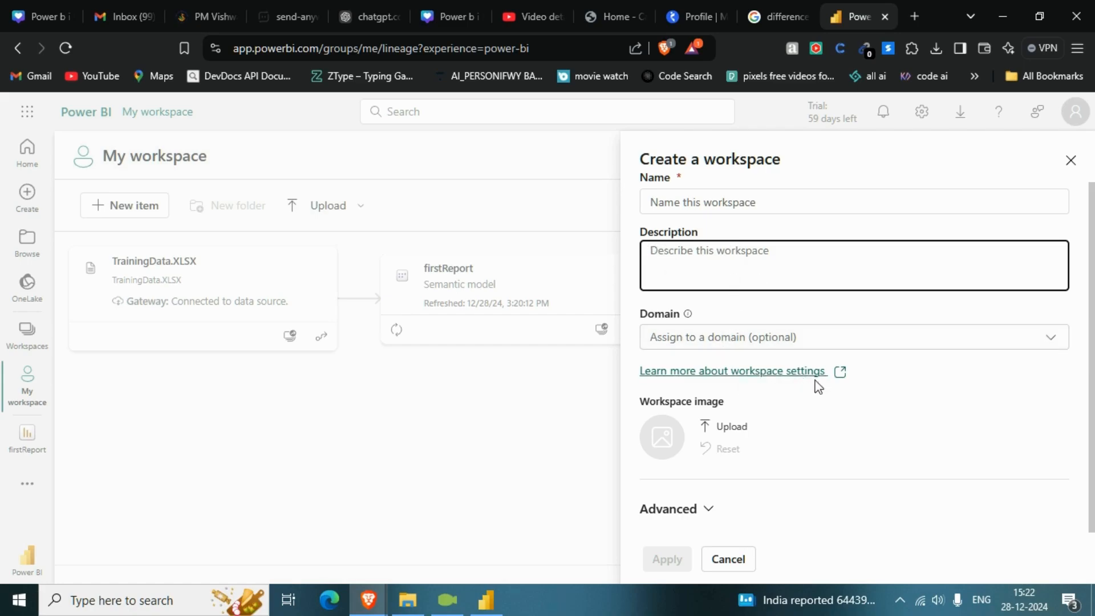
{"action": "left_click_drag", "start_coordinate": [639, 403], "coordinate": [806, 441]}
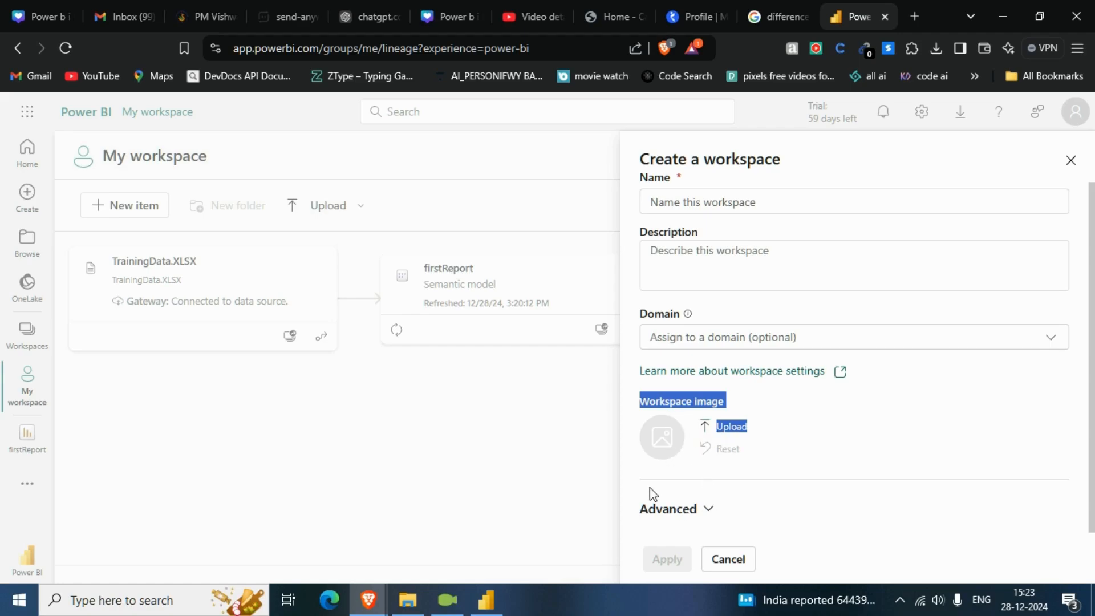
- Expand the advanced settings and examine the contact list, license modes and template apps option
{"action": "left_click", "coordinate": [697, 509]}
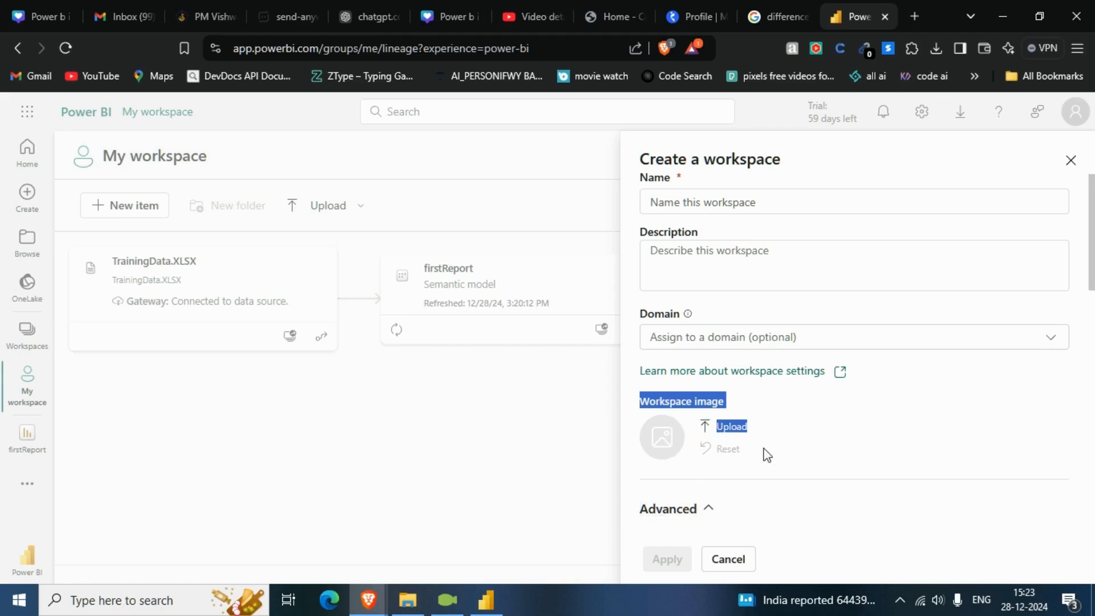
{"action": "scroll", "coordinate": [762, 451], "scroll_direction": "down", "scroll_amount": 4}
{"action": "scroll", "coordinate": [756, 432], "scroll_direction": "down", "scroll_amount": 1}
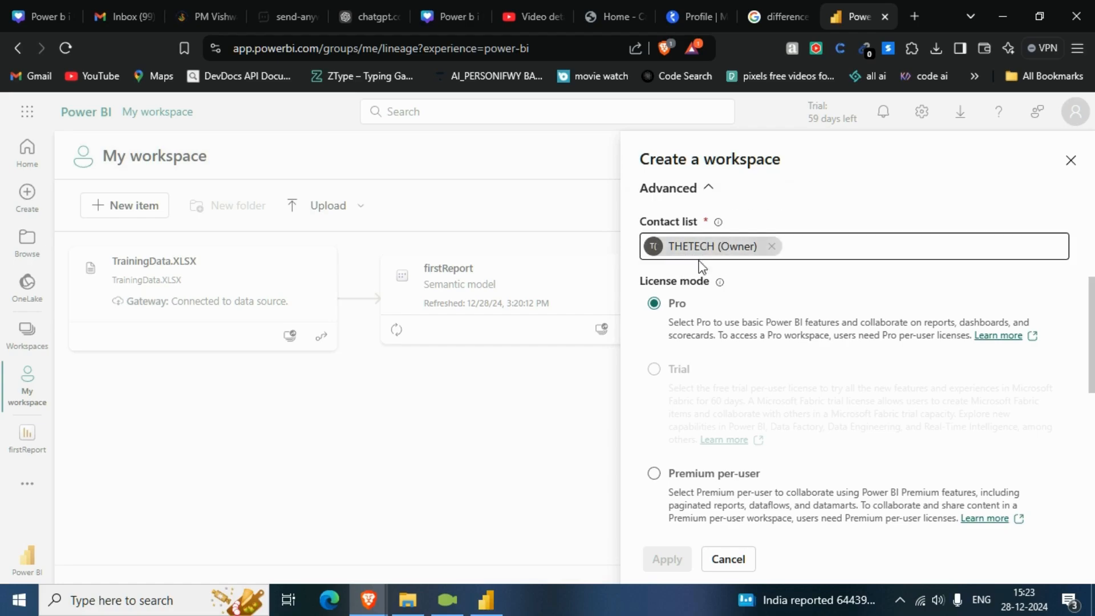
{"action": "left_click", "coordinate": [846, 248]}
{"action": "scroll", "coordinate": [775, 325], "scroll_direction": "up", "scroll_amount": 5}
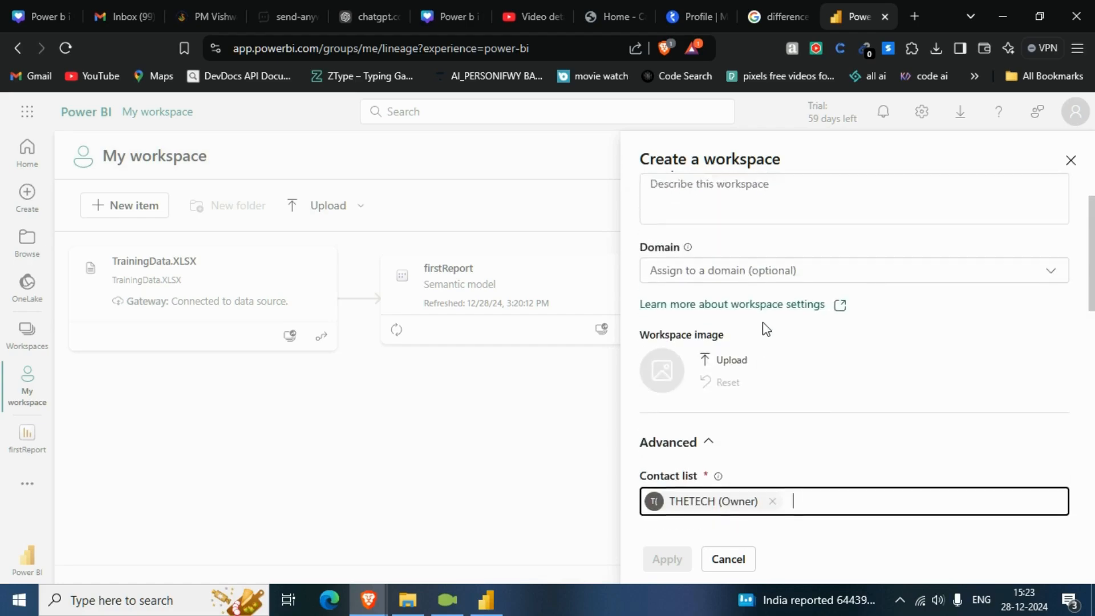
{"action": "scroll", "coordinate": [775, 360], "scroll_direction": "down", "scroll_amount": 1}
{"action": "scroll", "coordinate": [775, 360], "scroll_direction": "down", "scroll_amount": 4}
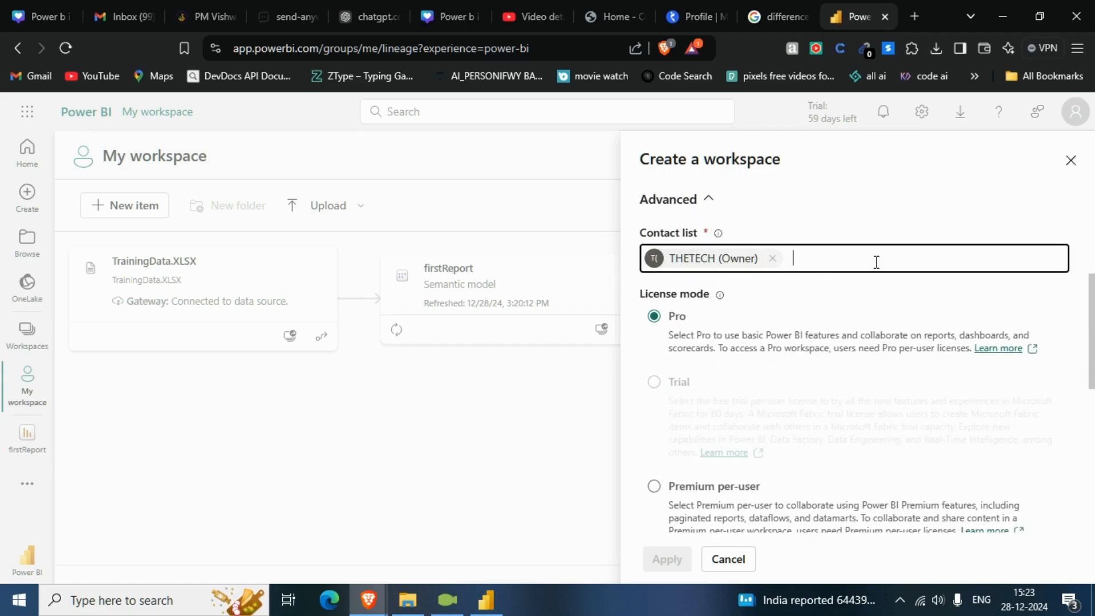
{"action": "left_click", "coordinate": [808, 258]}
{"action": "scroll", "coordinate": [780, 323], "scroll_direction": "down", "scroll_amount": 4}
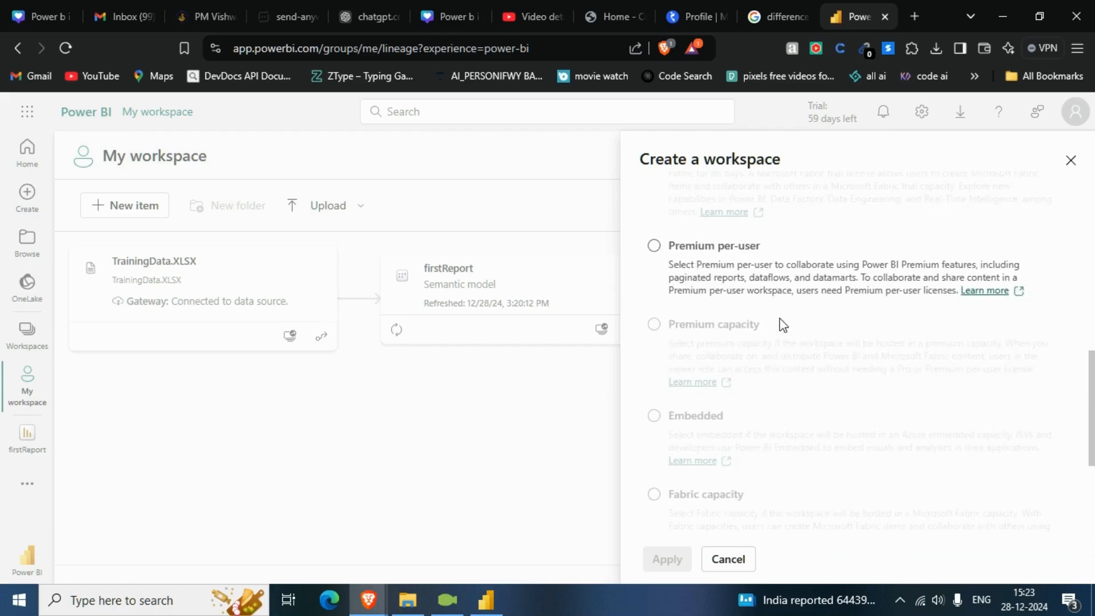
{"action": "scroll", "coordinate": [708, 364], "scroll_direction": "up", "scroll_amount": 3}
{"action": "scroll", "coordinate": [706, 363], "scroll_direction": "down", "scroll_amount": 1}
{"action": "scroll", "coordinate": [707, 362], "scroll_direction": "up", "scroll_amount": 3}
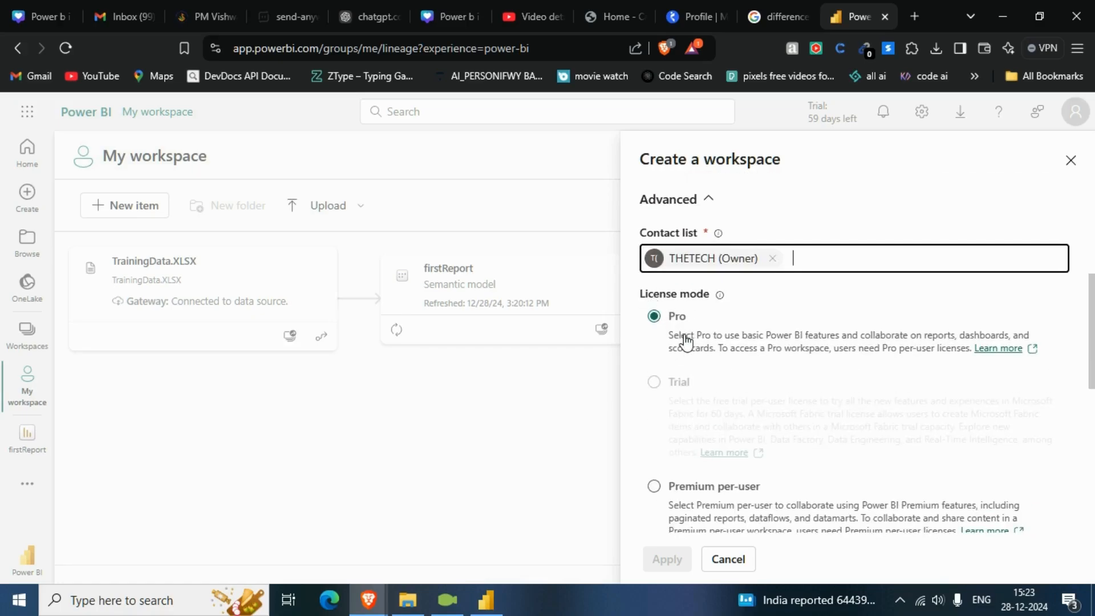
{"action": "scroll", "coordinate": [749, 343], "scroll_direction": "down", "scroll_amount": 7}
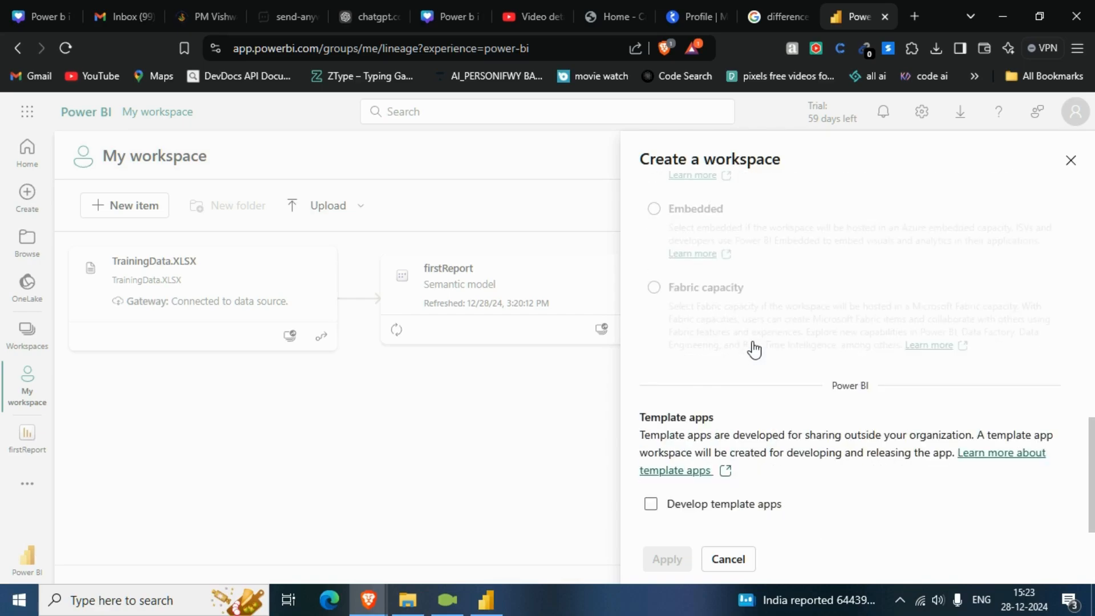
{"action": "scroll", "coordinate": [734, 408], "scroll_direction": "up", "scroll_amount": 8}
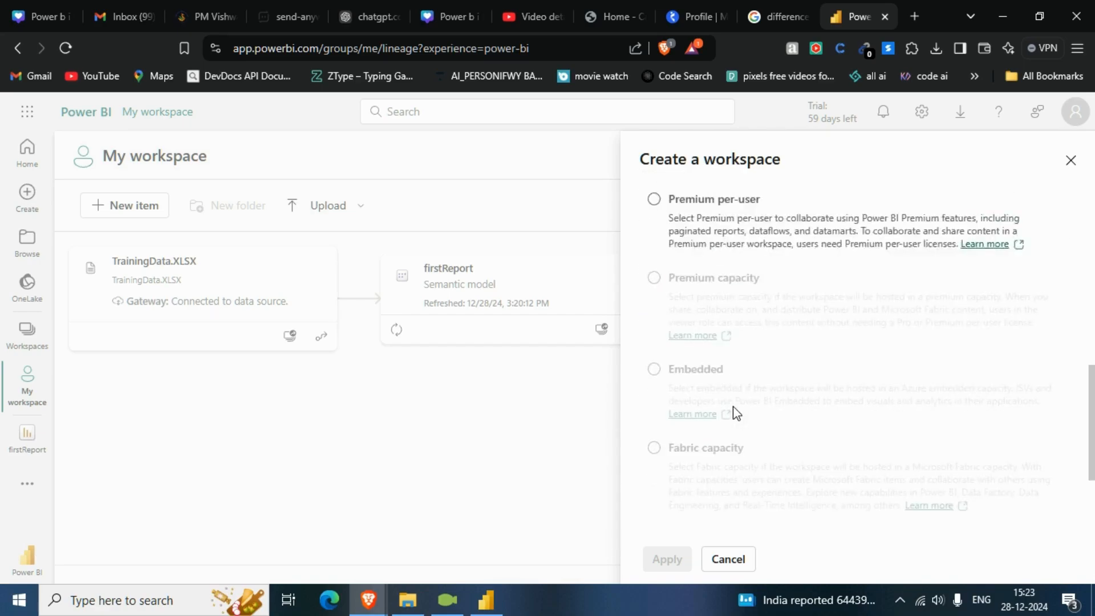
- Name the new workspace Custom Workspace
{"action": "scroll", "coordinate": [735, 408], "scroll_direction": "up", "scroll_amount": 3}
{"action": "left_click", "coordinate": [717, 220]}
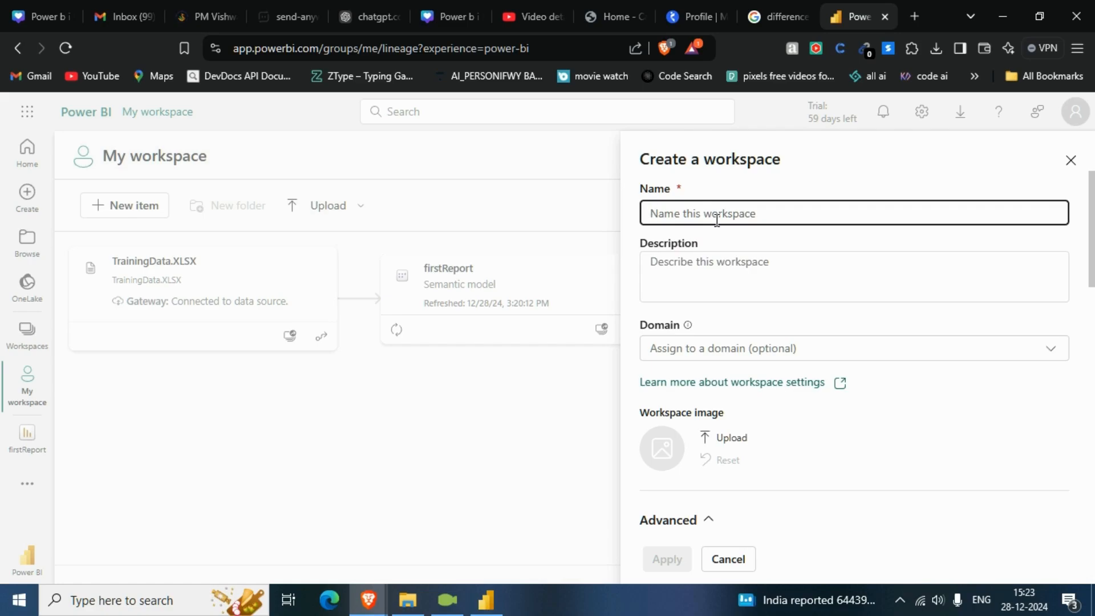
{"action": "type", "text": "Myfir"}
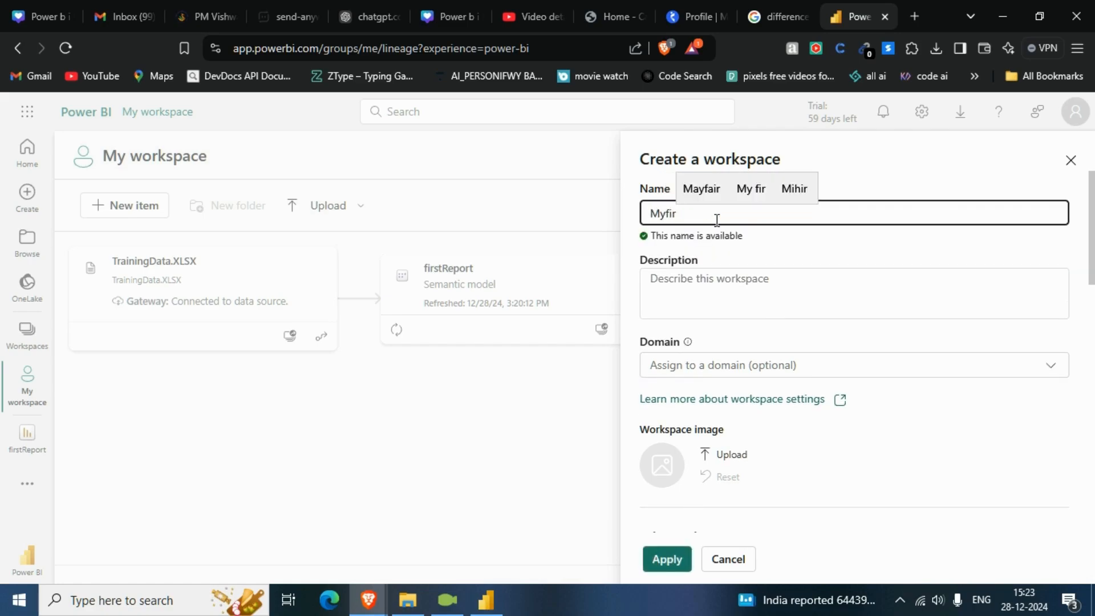
{"action": "key", "text": "BackSpace"}
{"action": "key", "text": "BackSpace"}
{"action": "type", "text": "wro"}
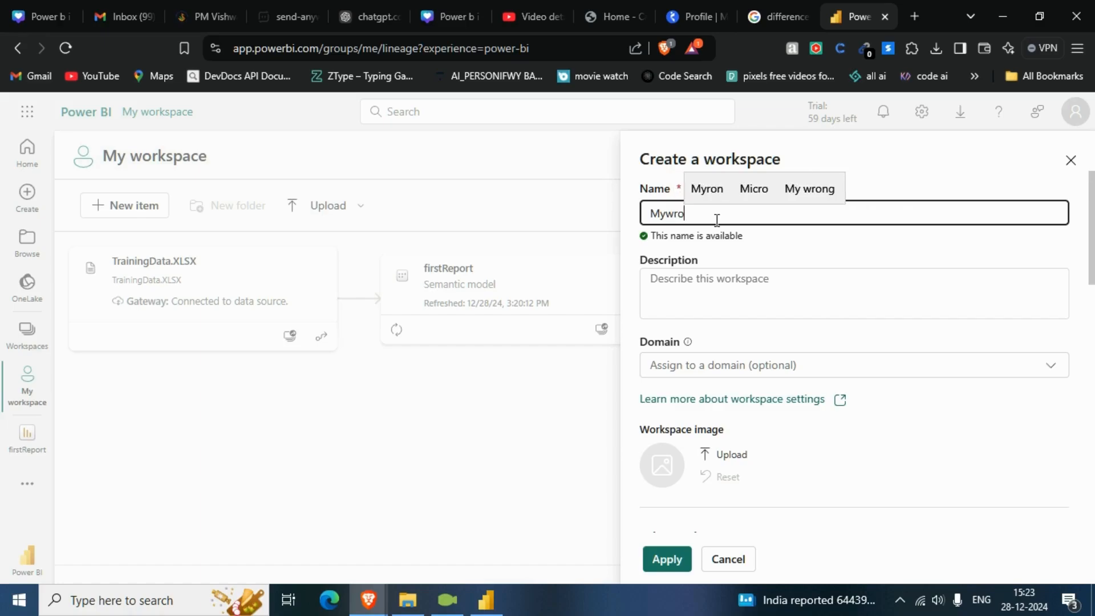
{"action": "key", "text": "BackSpace"}
{"action": "key", "text": "BackSpace"}
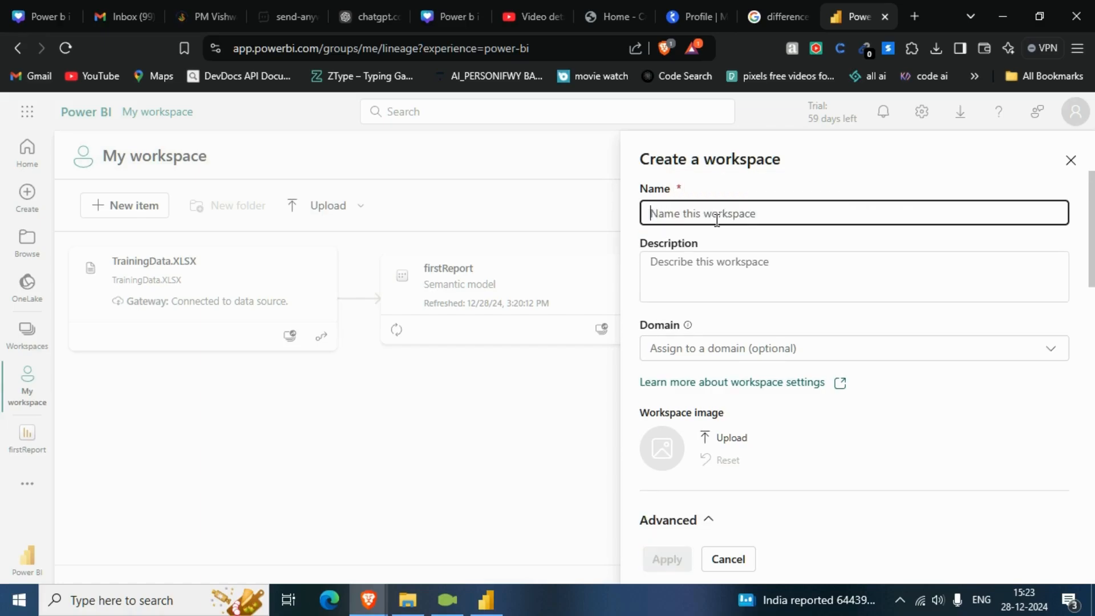
{"action": "type", "text": "Custo"}
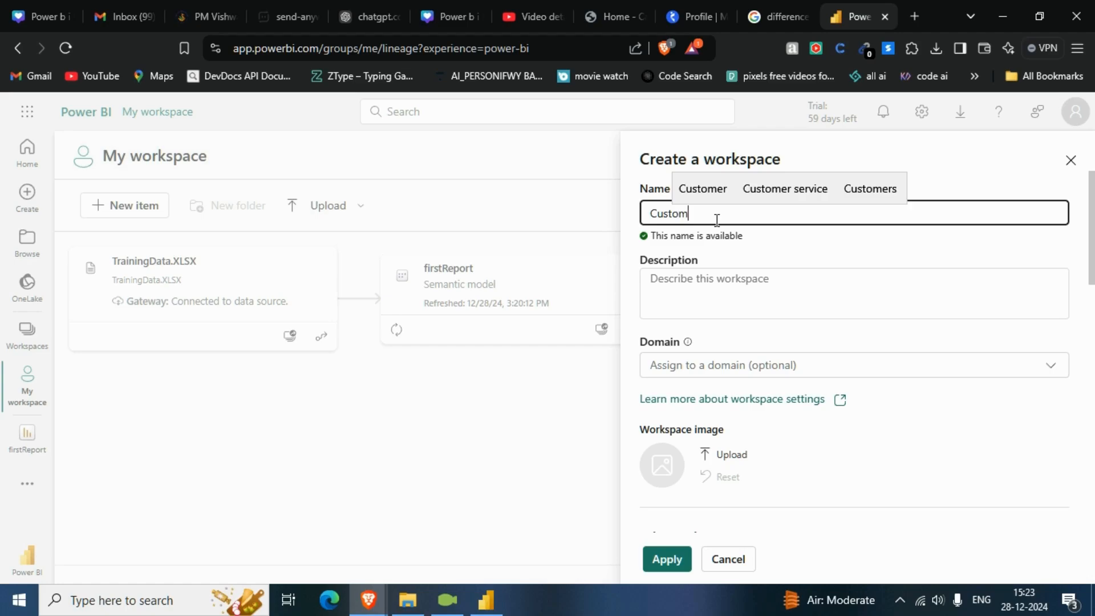
{"action": "type", "text": "m wIRJ"}
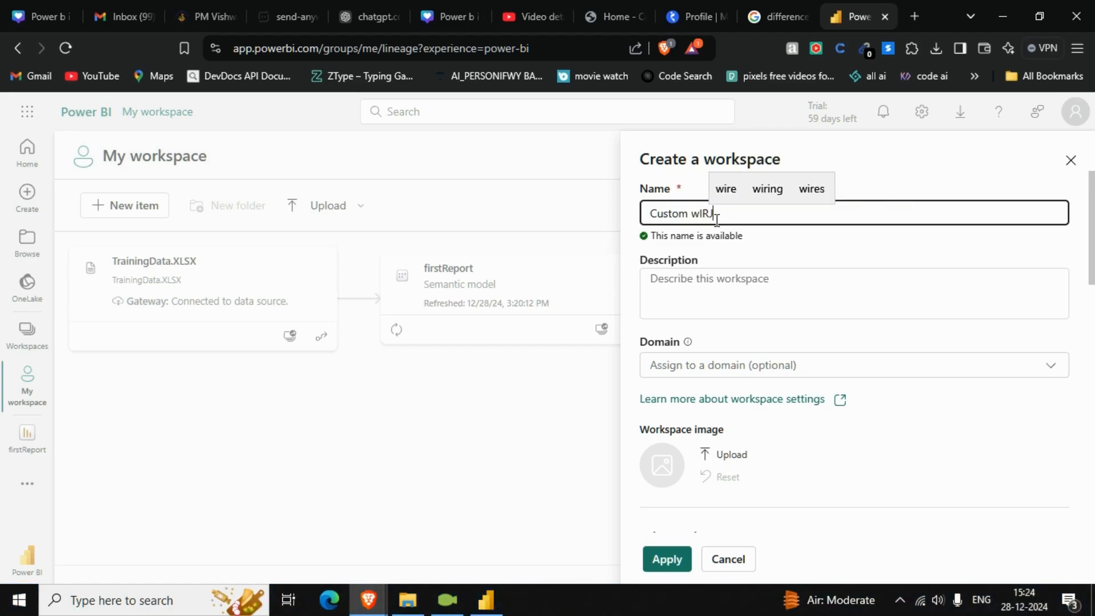
{"action": "key", "text": "BackSpace"}
{"action": "key", "text": "BackSpace"}
{"action": "key", "text": "BackSpace"}
{"action": "key", "text": "BackSpace"}
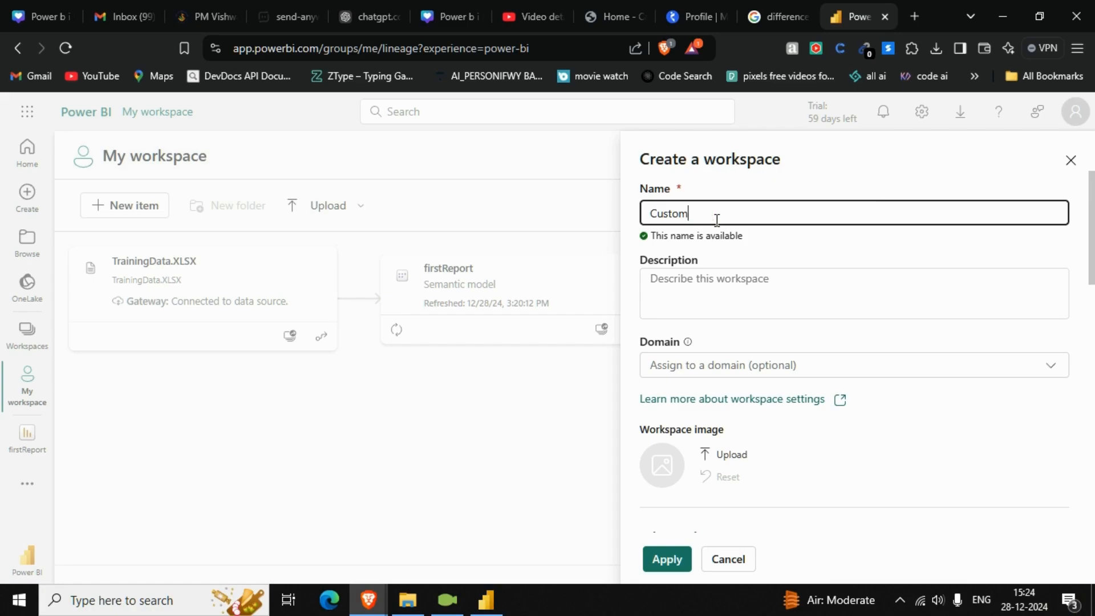
{"action": "type", "text": "w"}
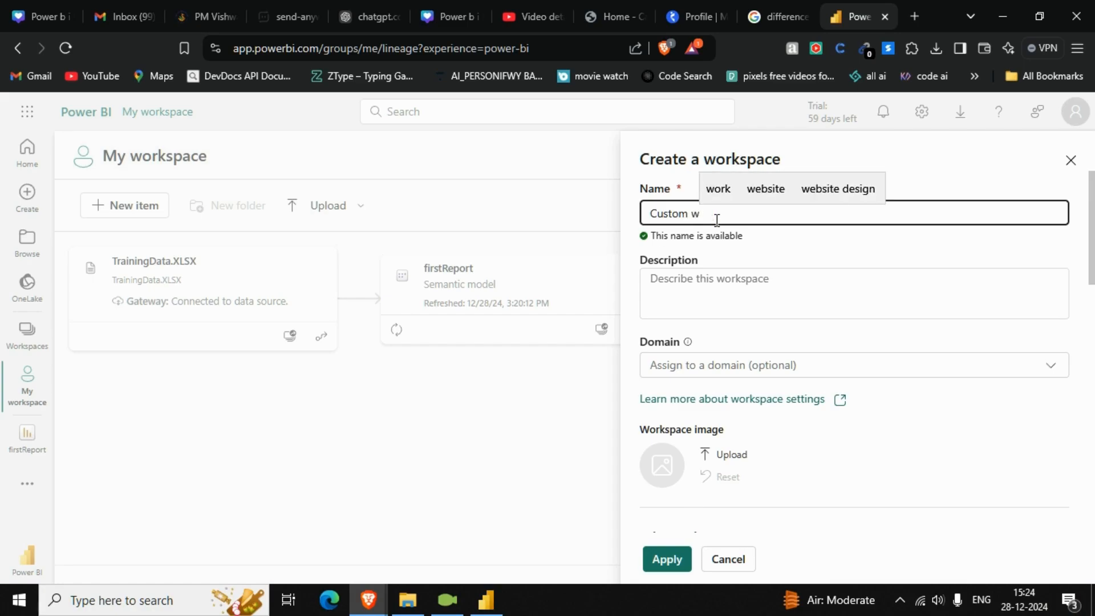
{"action": "type", "text": "ORK"}
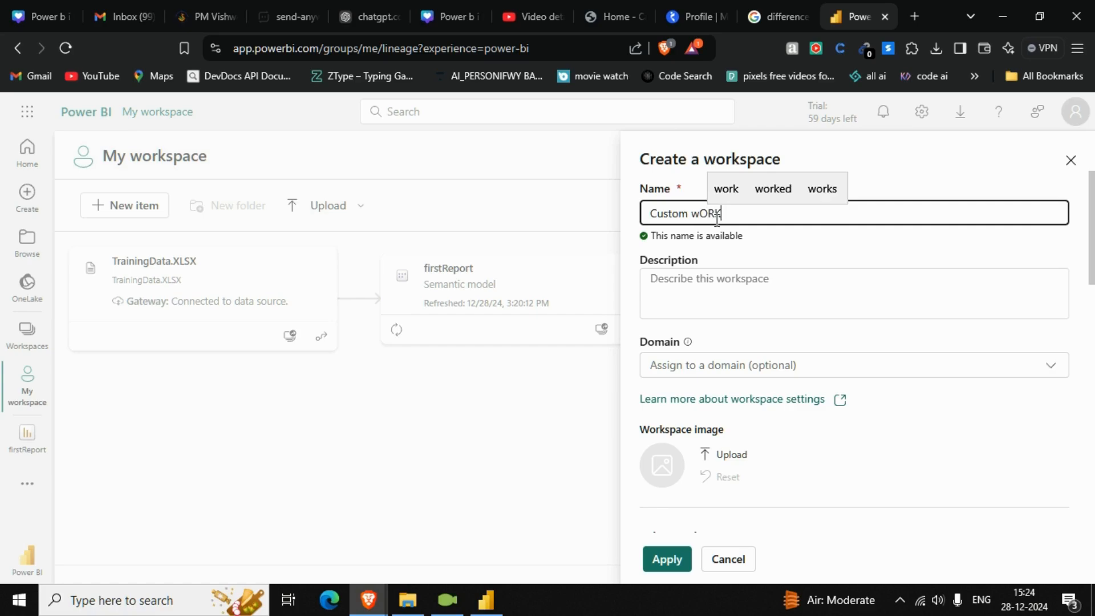
{"action": "type", "text": "Q"}
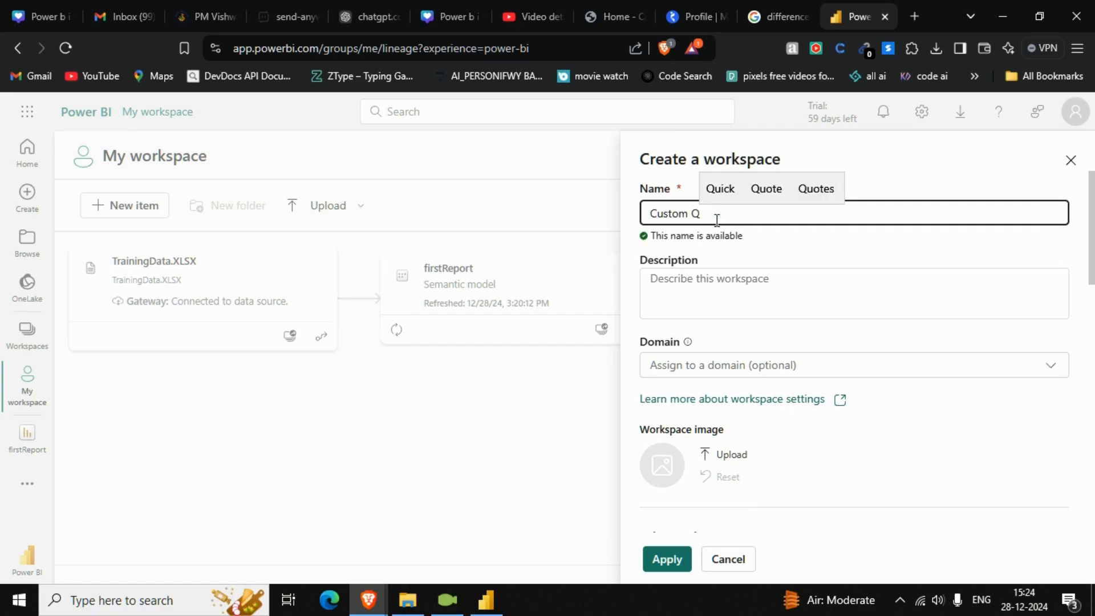
{"action": "key", "text": "BackSpace"}
{"action": "type", "text": "Wo"}
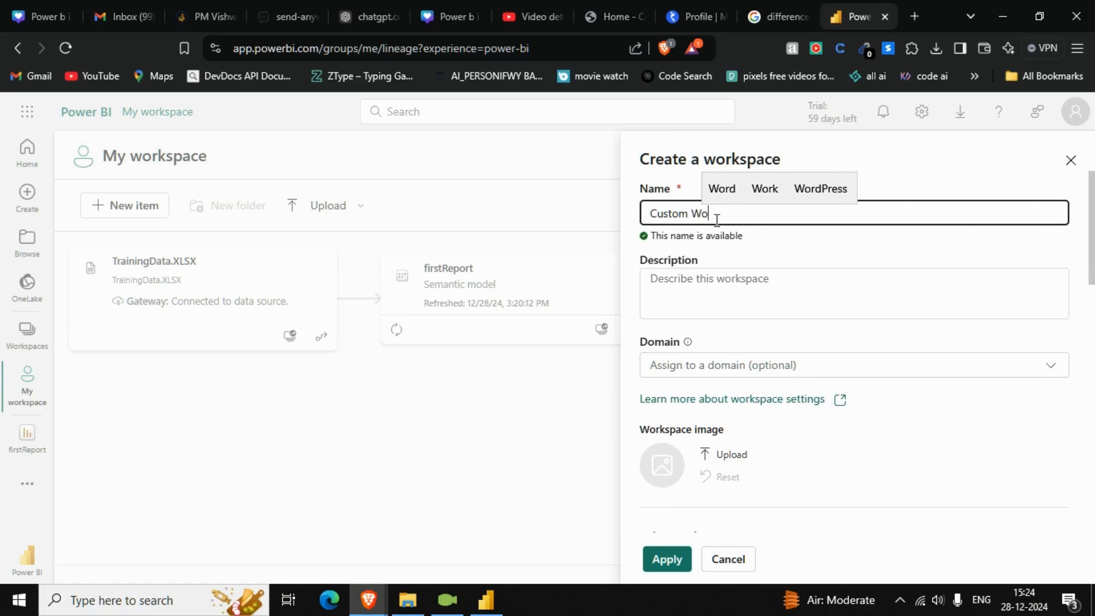
{"action": "type", "text": "rkspl"}
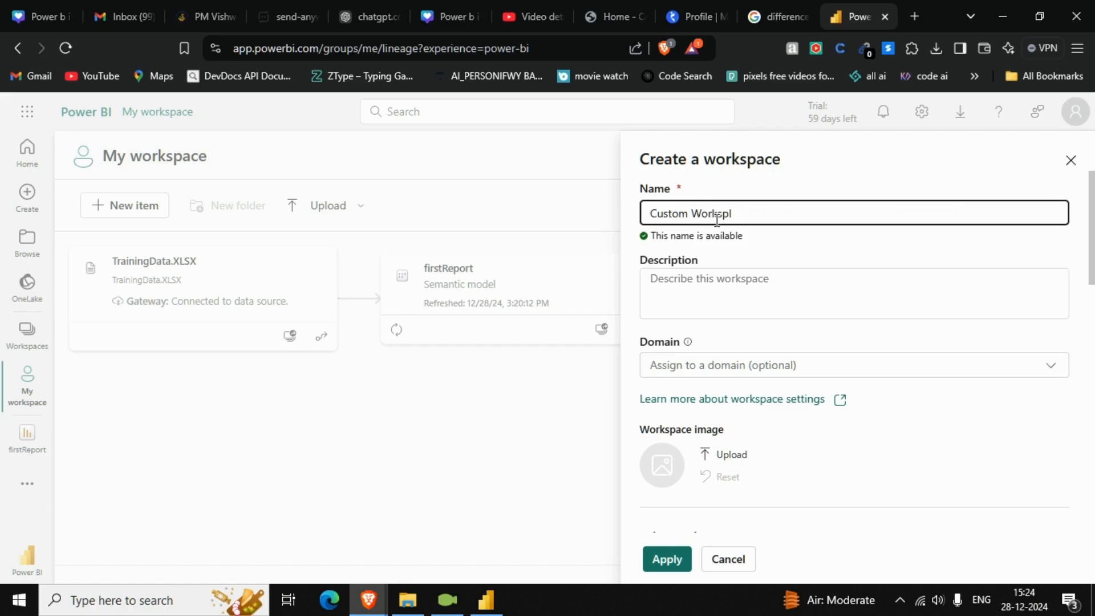
{"action": "key", "text": "BackSpace"}
{"action": "type", "text": "ace"}
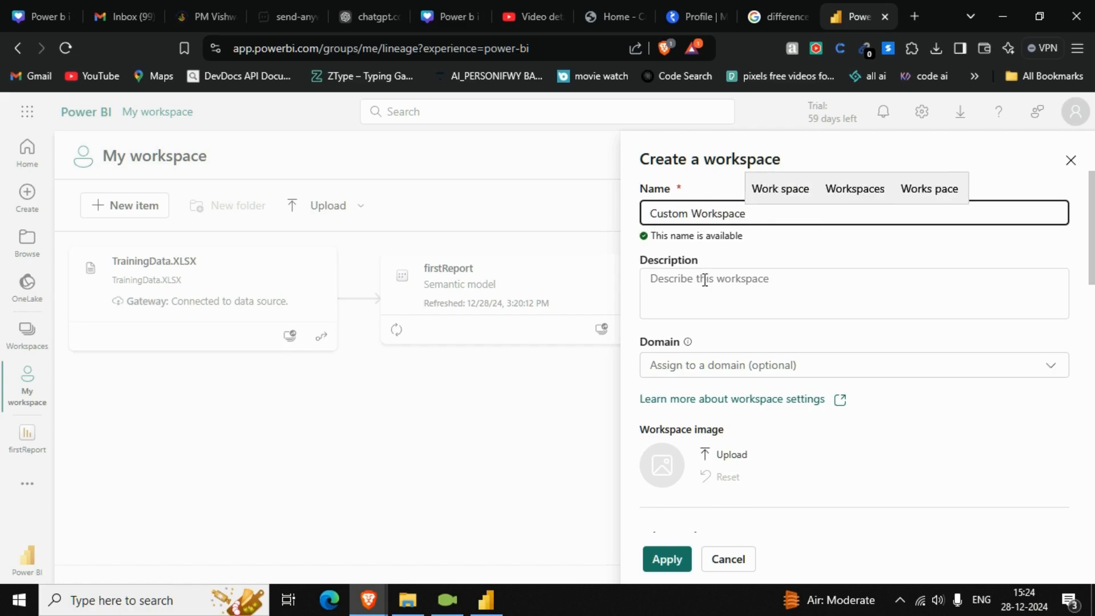
- Examine the description, domain, workspace image, contact list and license mode settings of the new workspace form
{"action": "left_click", "coordinate": [705, 279]}
{"action": "scroll", "coordinate": [699, 257], "scroll_direction": "down", "scroll_amount": 3}
{"action": "scroll", "coordinate": [690, 251], "scroll_direction": "up", "scroll_amount": 3}
{"action": "scroll", "coordinate": [688, 288], "scroll_direction": "down", "scroll_amount": 3}
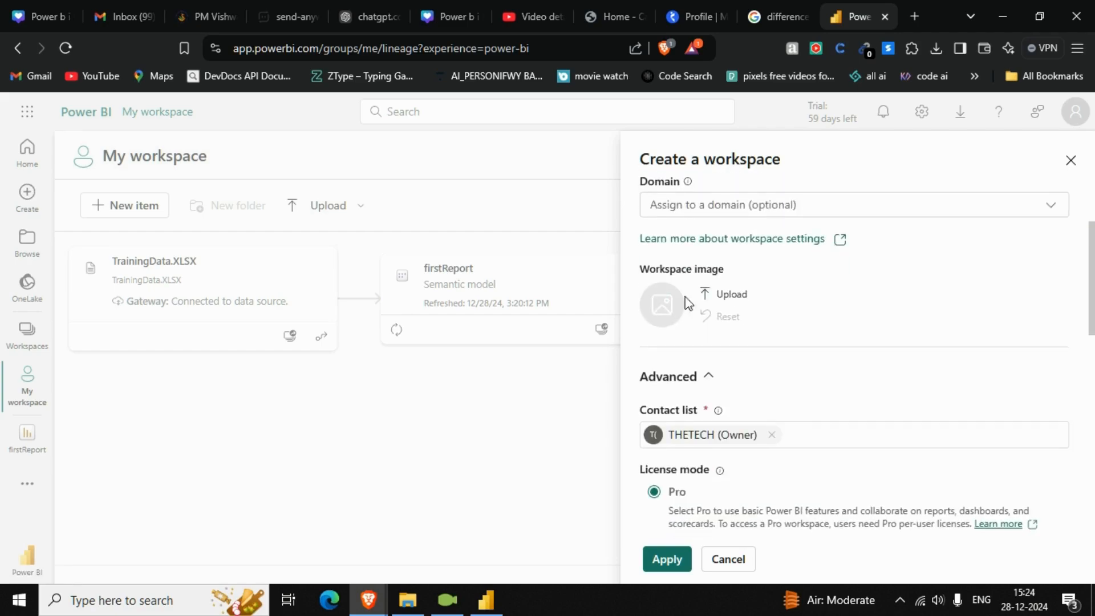
{"action": "scroll", "coordinate": [777, 301], "scroll_direction": "down", "scroll_amount": 2}
{"action": "scroll", "coordinate": [772, 299], "scroll_direction": "up", "scroll_amount": 4}
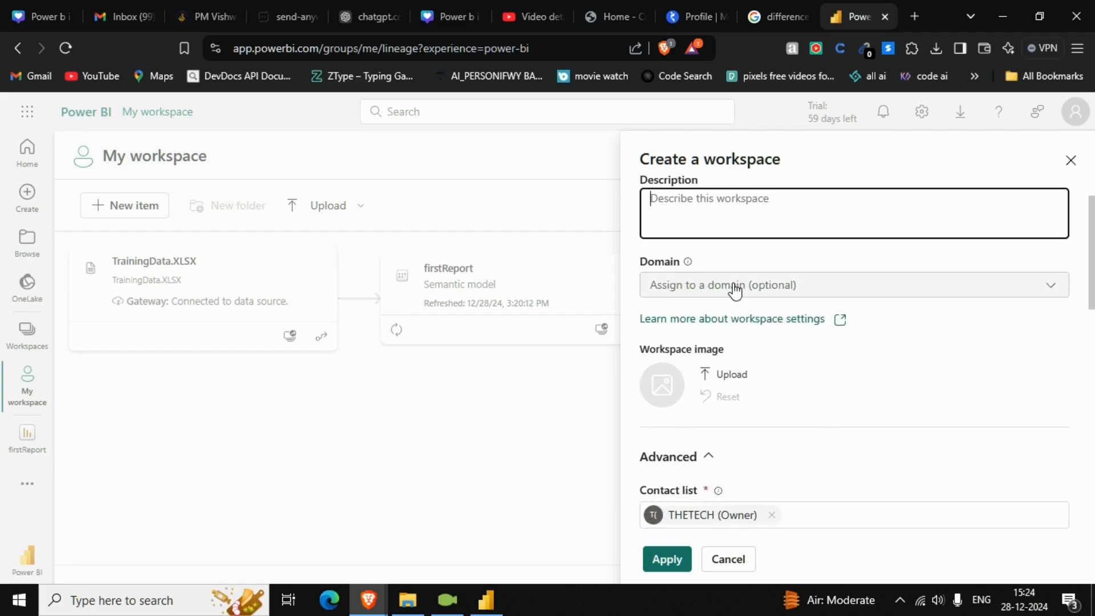
{"action": "left_click_drag", "start_coordinate": [638, 262], "coordinate": [692, 263]}
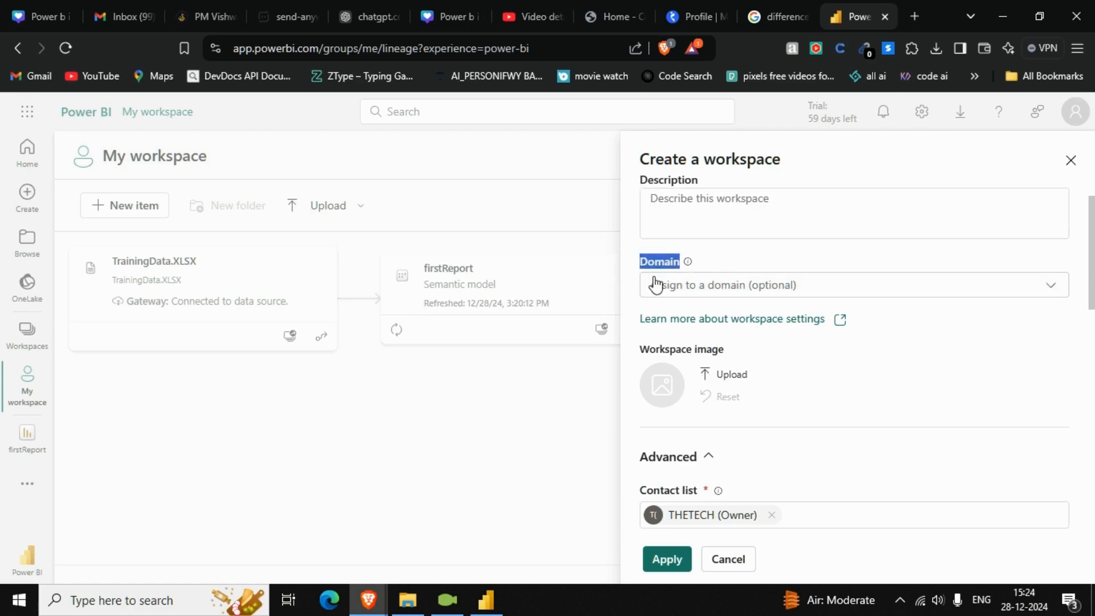
{"action": "scroll", "coordinate": [721, 286], "scroll_direction": "down", "scroll_amount": 3}
{"action": "scroll", "coordinate": [772, 288], "scroll_direction": "down", "scroll_amount": 3}
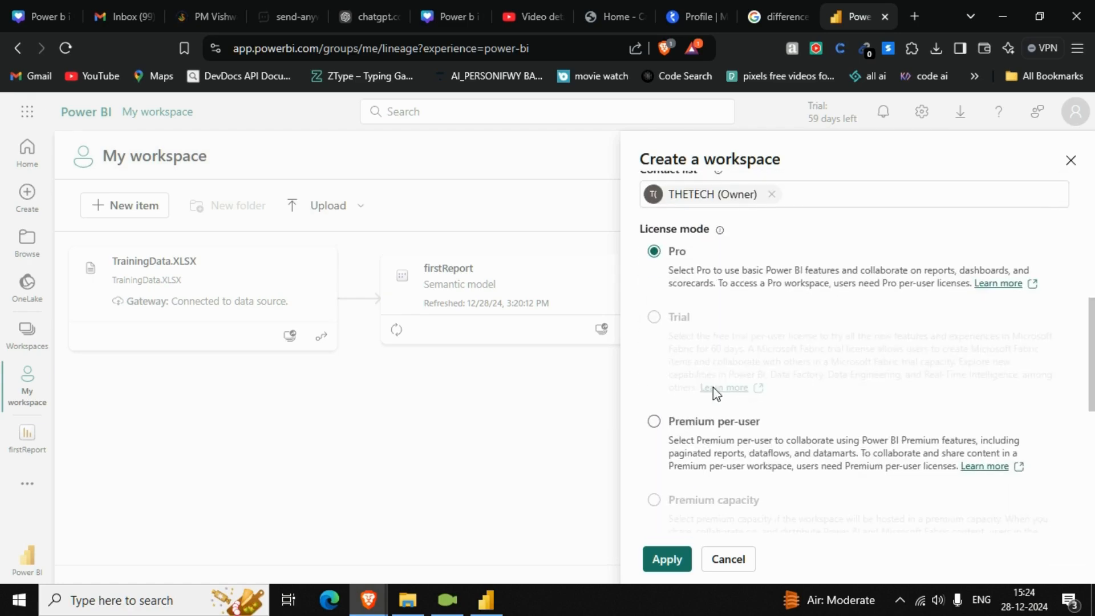
{"action": "scroll", "coordinate": [690, 310], "scroll_direction": "up", "scroll_amount": 4}
{"action": "scroll", "coordinate": [674, 318], "scroll_direction": "down", "scroll_amount": 4}
{"action": "scroll", "coordinate": [685, 356], "scroll_direction": "down", "scroll_amount": 3}
- Apply the form to create Custom Workspace with the Pro license mode
{"action": "left_click", "coordinate": [667, 559]}
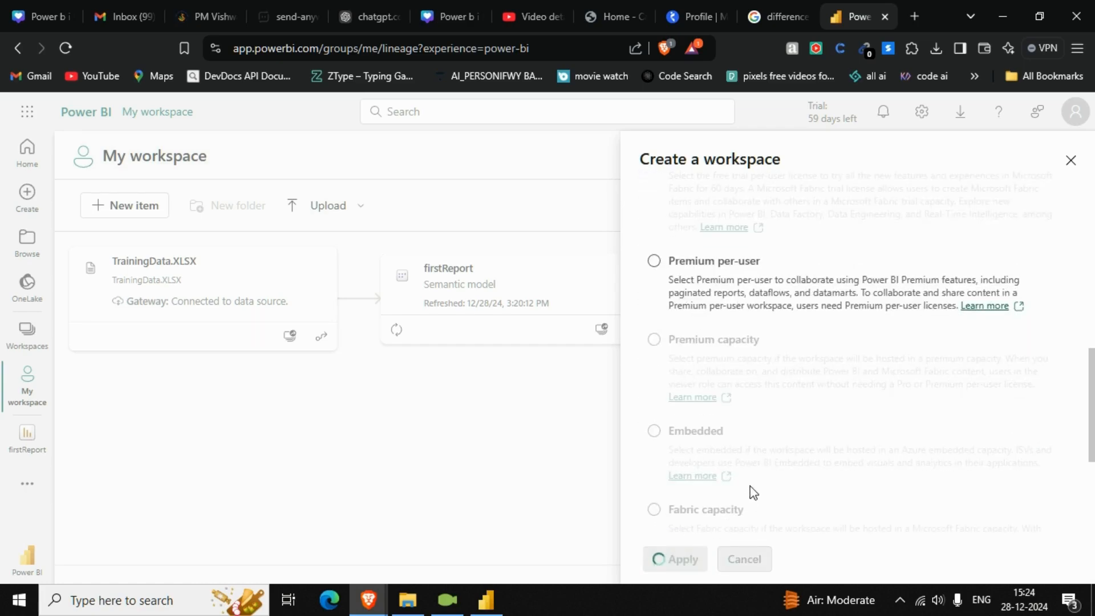
{"action": "scroll", "coordinate": [738, 398], "scroll_direction": "down", "scroll_amount": 3}
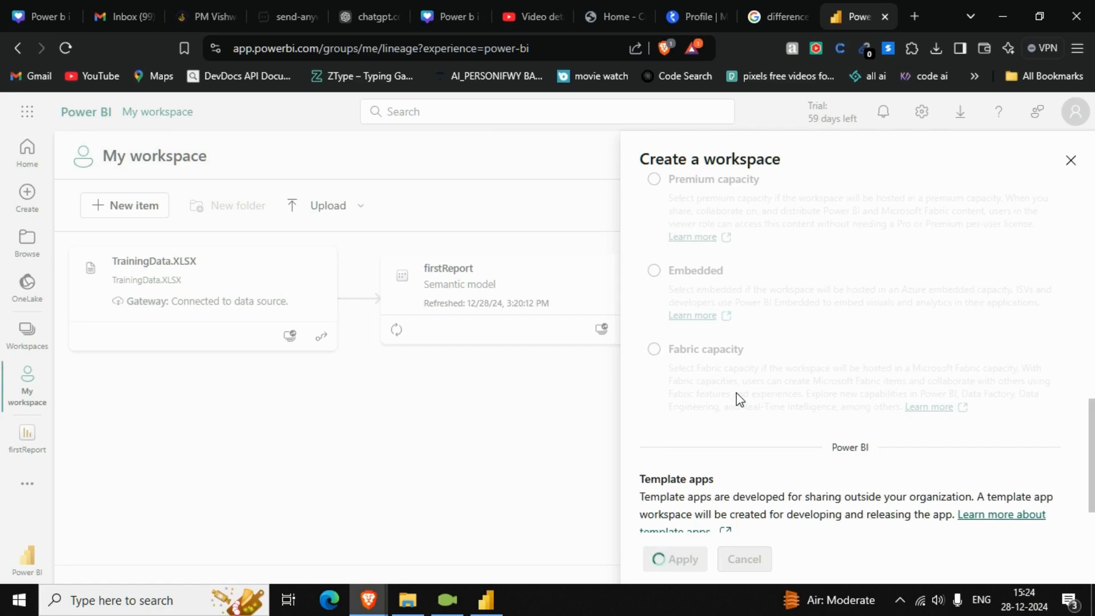
{"action": "scroll", "coordinate": [740, 399], "scroll_direction": "up", "scroll_amount": 2}
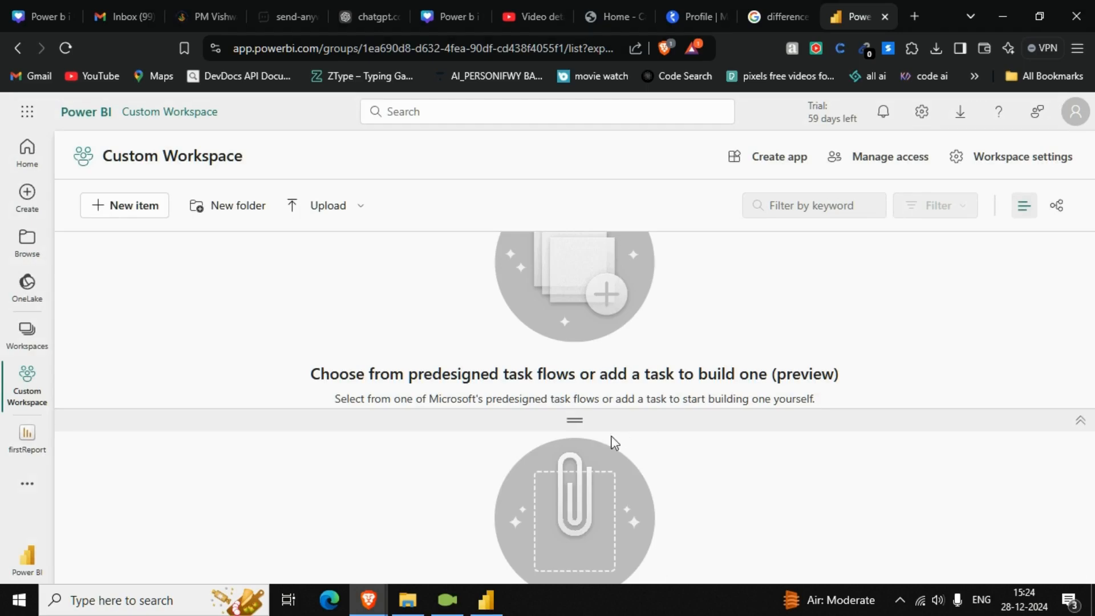
{"action": "left_click_drag", "start_coordinate": [103, 159], "coordinate": [244, 161]}
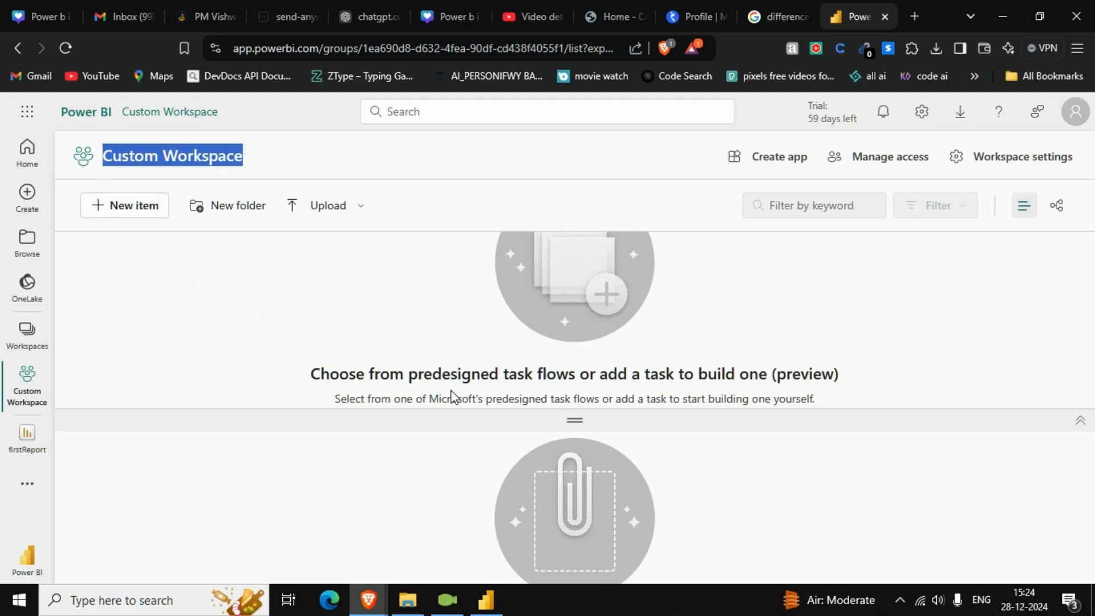
- Switch to My workspace to view its content, and return to Custom Workspace
{"action": "left_click", "coordinate": [29, 343]}
{"action": "left_click", "coordinate": [27, 378]}
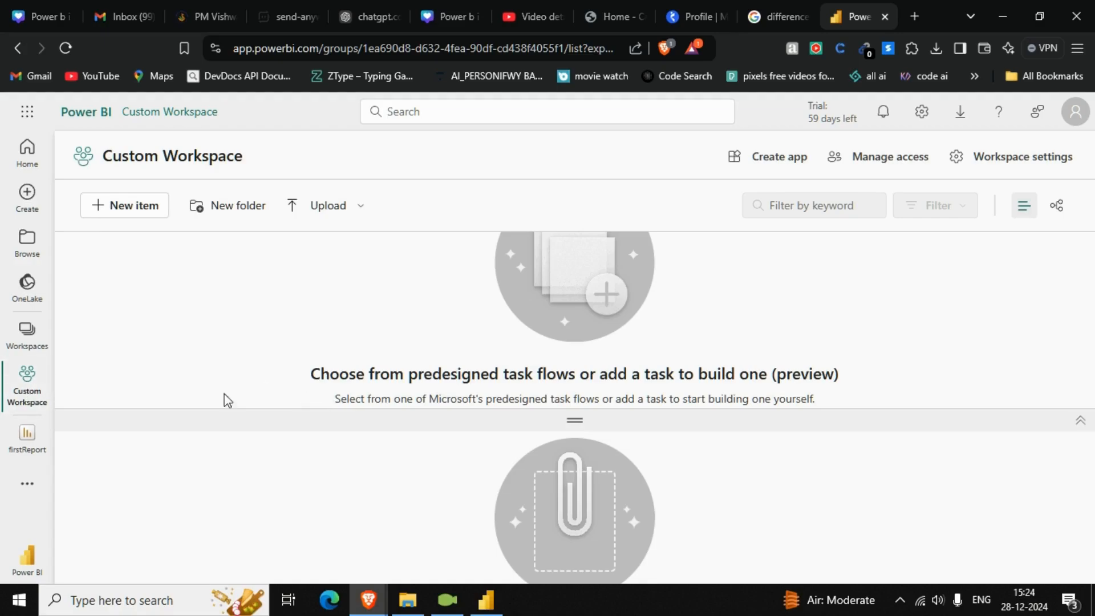
{"action": "left_click", "coordinate": [27, 336]}
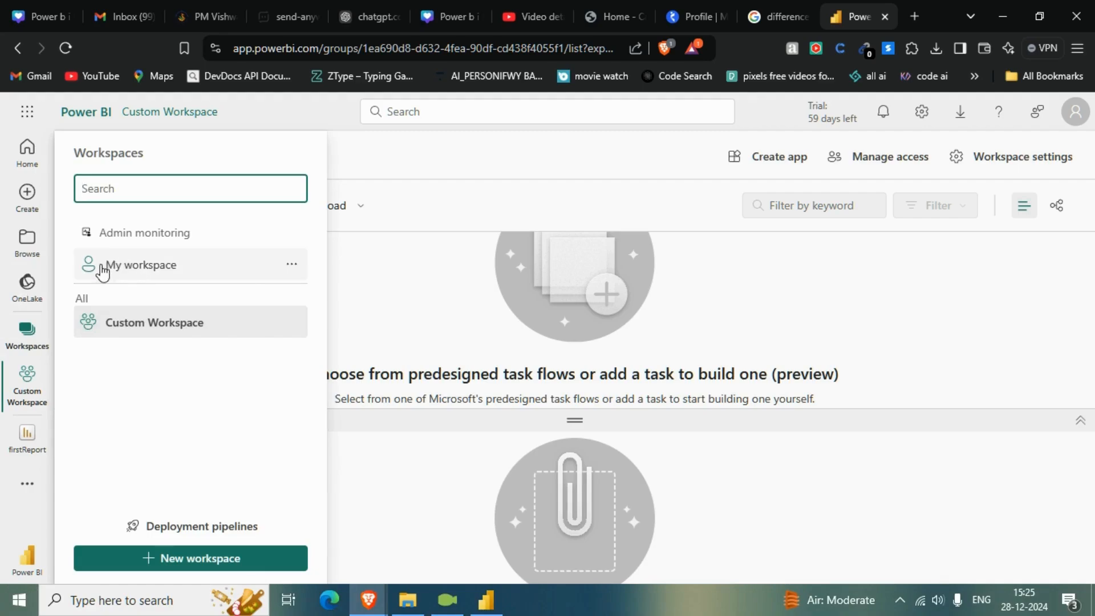
{"action": "left_click", "coordinate": [144, 268]}
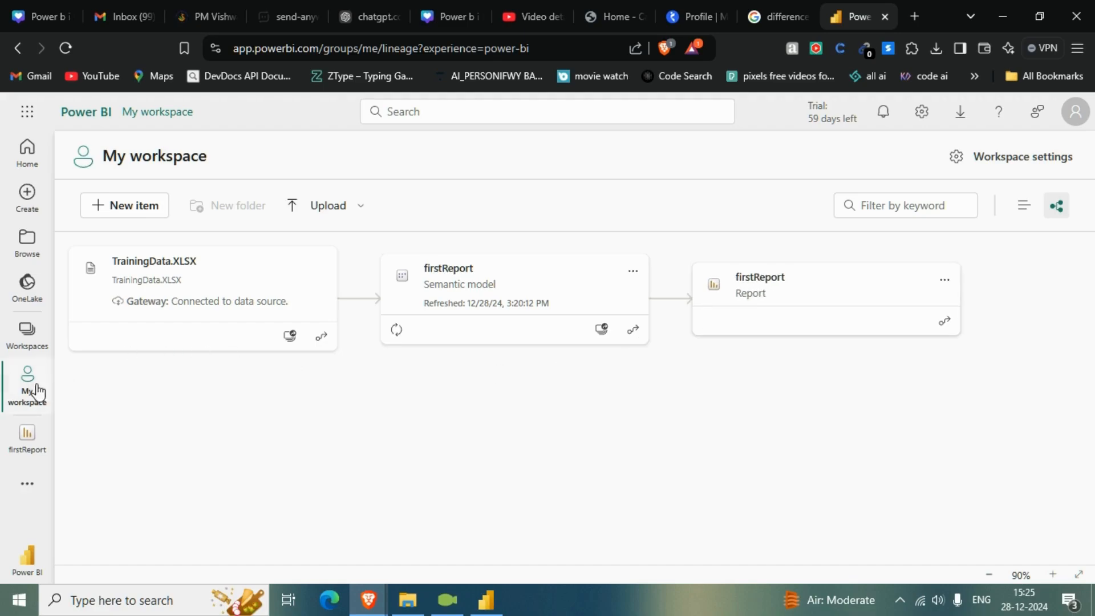
{"action": "left_click", "coordinate": [27, 331]}
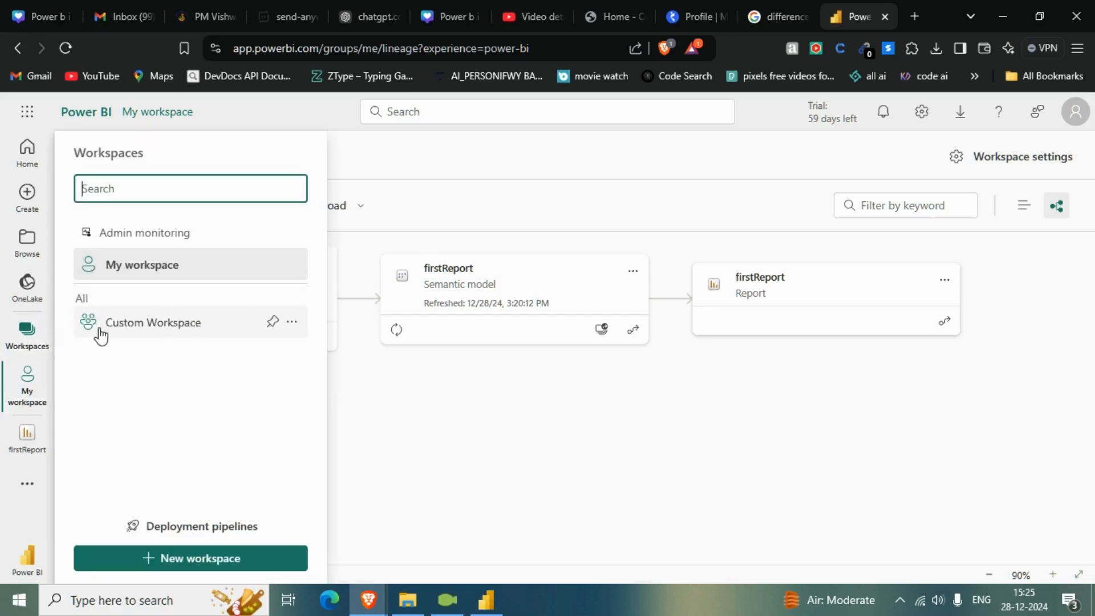
{"action": "left_click", "coordinate": [161, 324]}
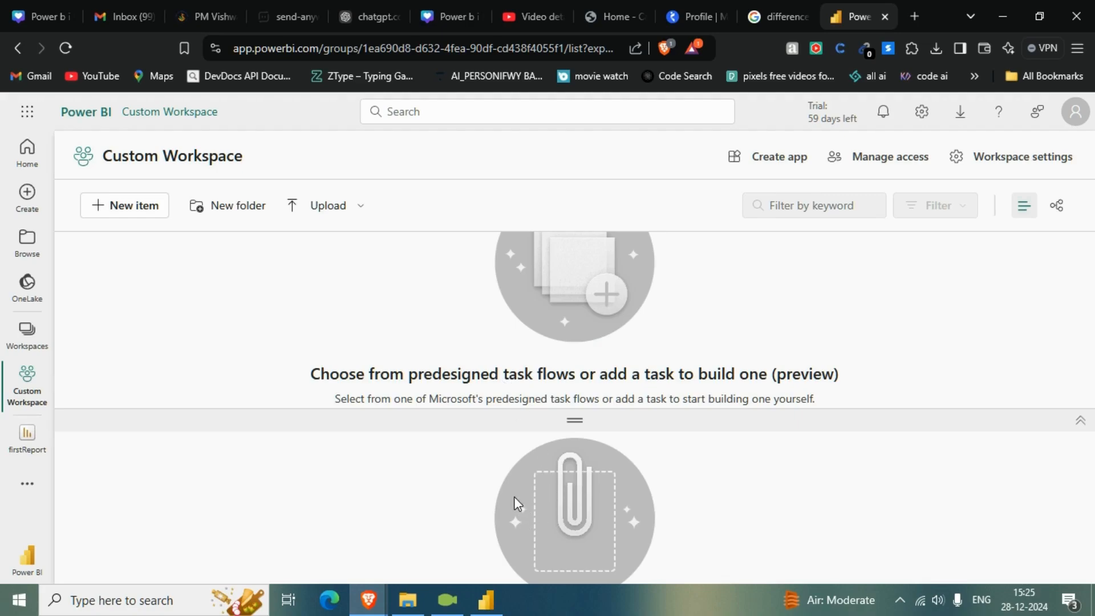
- Switch to firstReport in Power BI Desktop, remove the Sum of Sales by Category donut chart and collapse the filters
{"action": "left_click", "coordinate": [485, 599]}
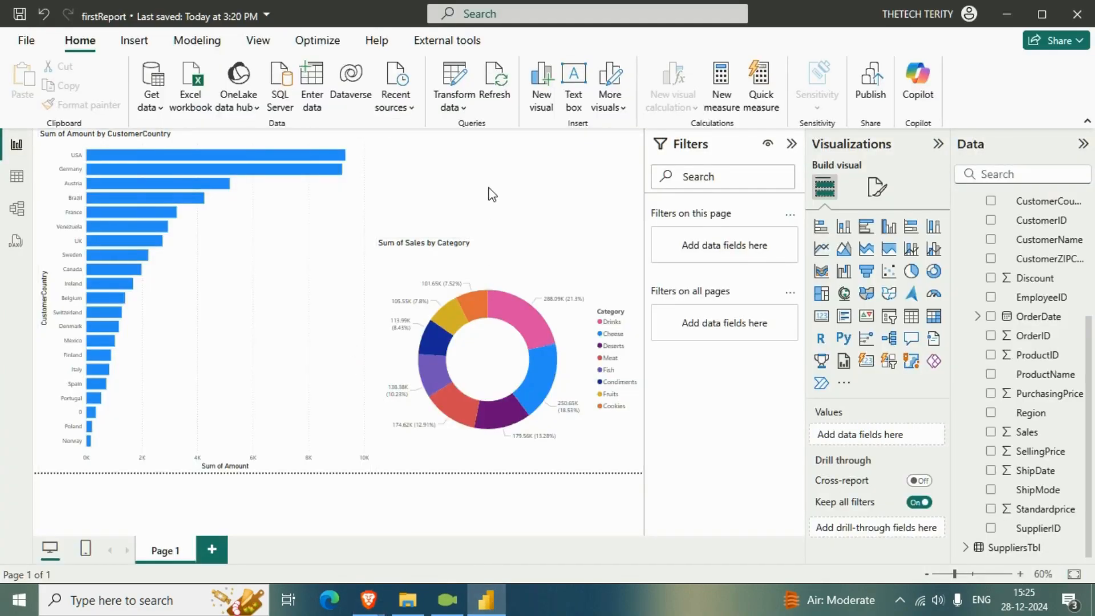
{"action": "left_click", "coordinate": [546, 266]}
{"action": "left_click", "coordinate": [633, 228]}
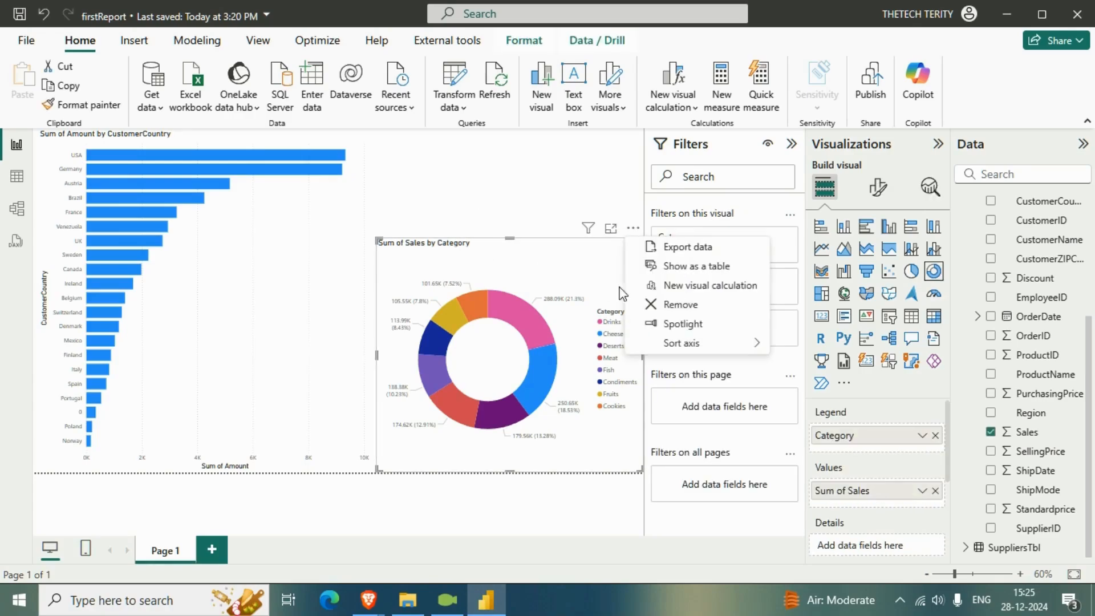
{"action": "left_click", "coordinate": [665, 303]}
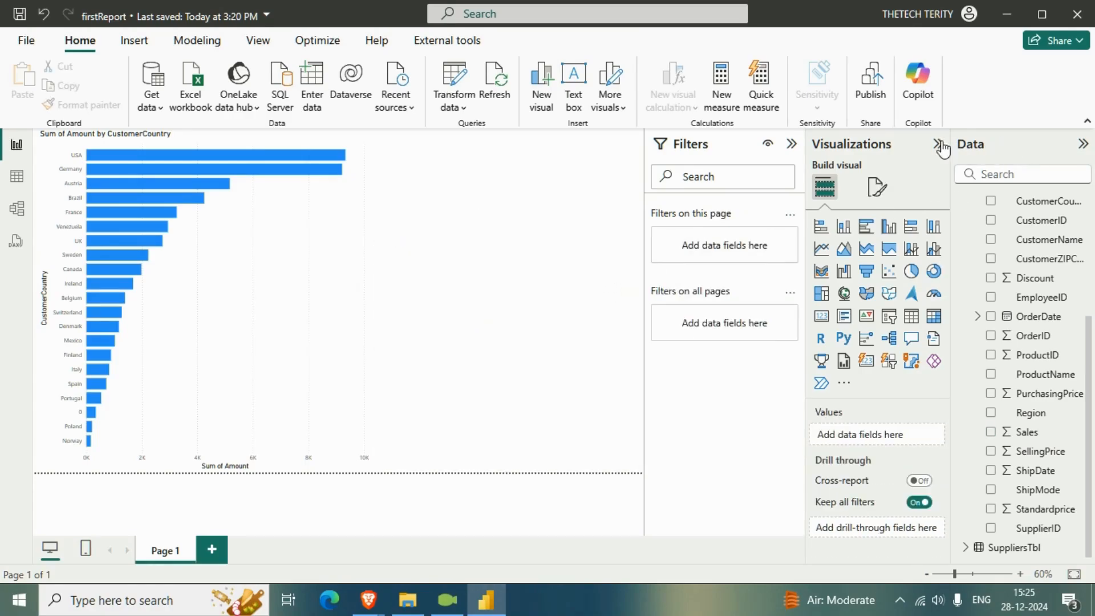
{"action": "left_click", "coordinate": [792, 145]}
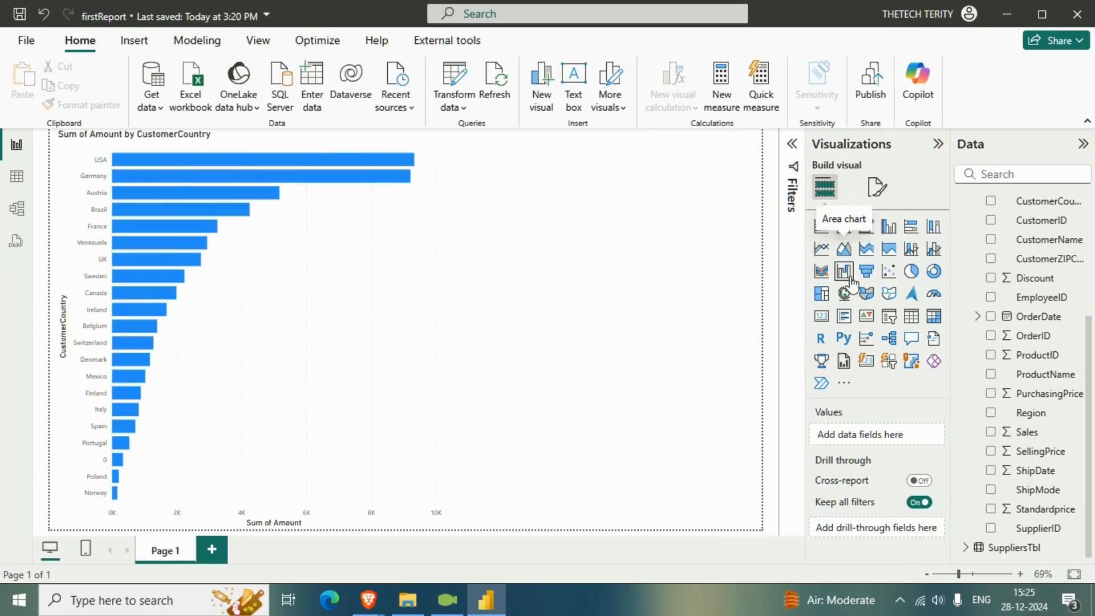
- Add a scatter chart with Amount on the X axis, Sales on the Y axis and Category as values, from OrdersTbl
{"action": "left_click", "coordinate": [890, 273]}
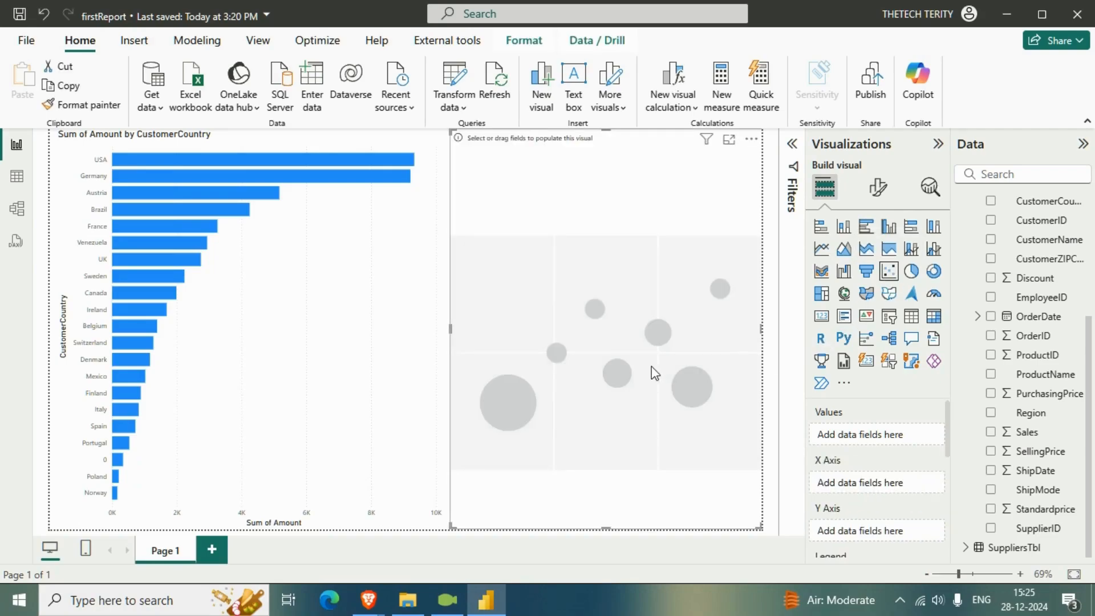
{"action": "scroll", "coordinate": [1029, 369], "scroll_direction": "up", "scroll_amount": 3}
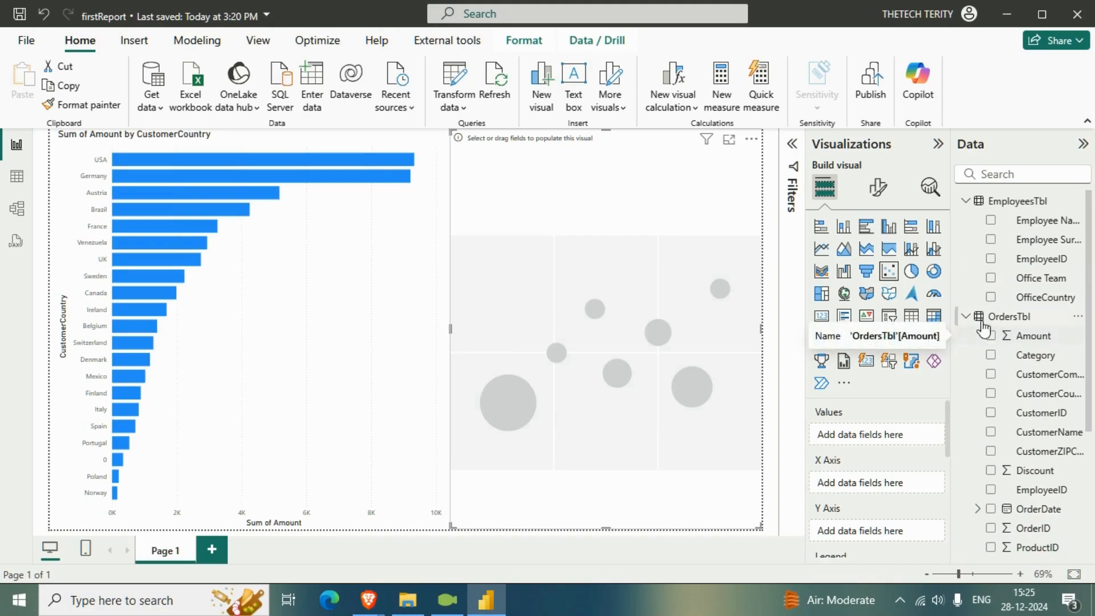
{"action": "left_click", "coordinate": [1001, 338]}
{"action": "scroll", "coordinate": [996, 400], "scroll_direction": "down", "scroll_amount": 5}
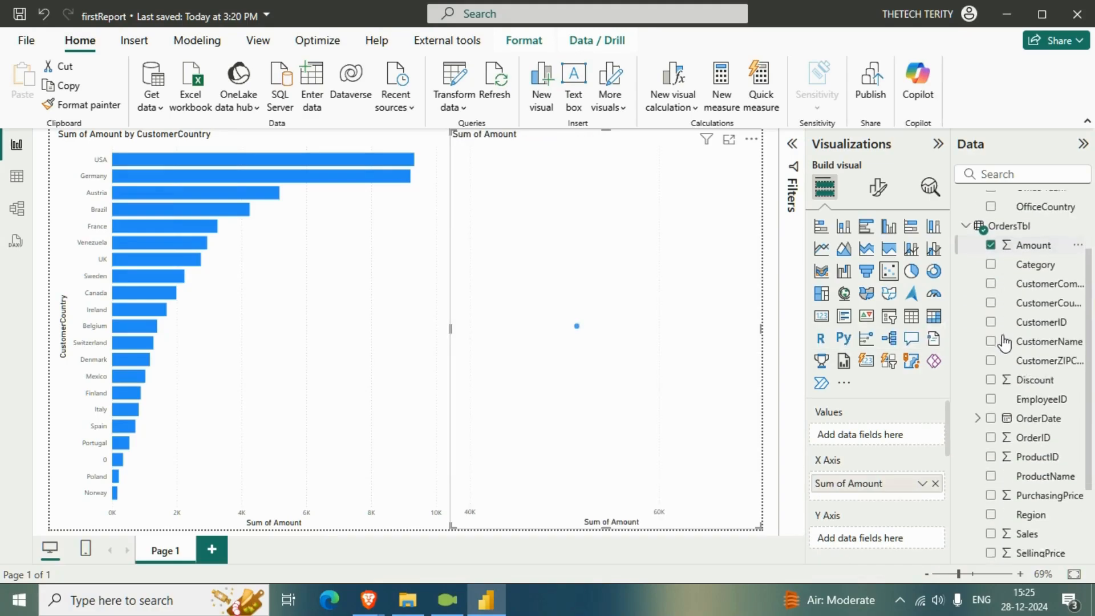
{"action": "left_click", "coordinate": [993, 439]}
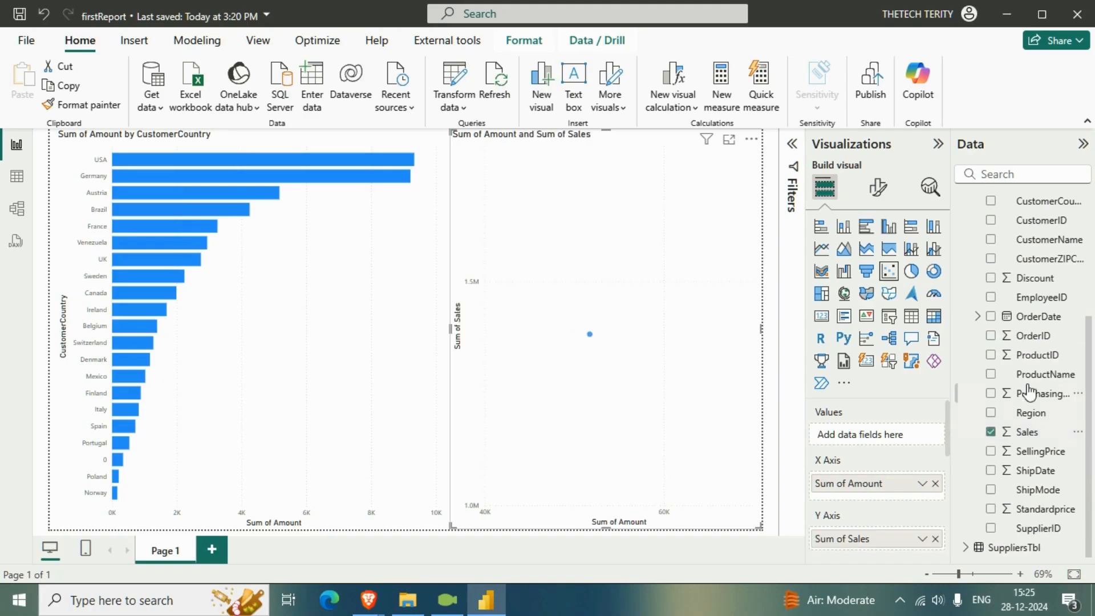
{"action": "scroll", "coordinate": [1027, 385], "scroll_direction": "up", "scroll_amount": 3}
{"action": "scroll", "coordinate": [1029, 385], "scroll_direction": "down", "scroll_amount": 3}
{"action": "scroll", "coordinate": [1030, 385], "scroll_direction": "up", "scroll_amount": 5}
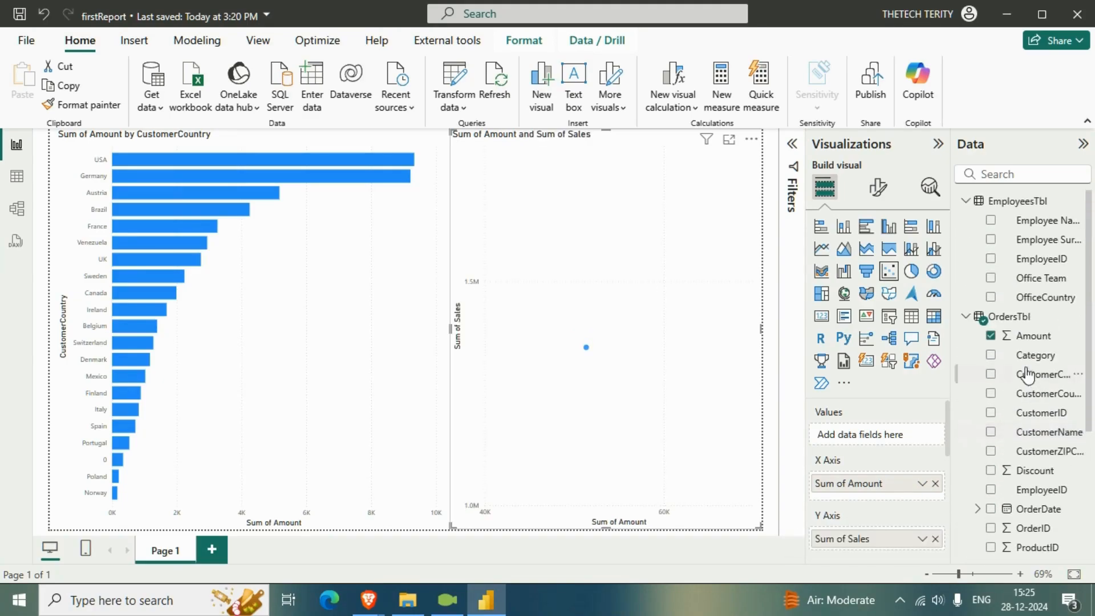
{"action": "left_click", "coordinate": [991, 355]}
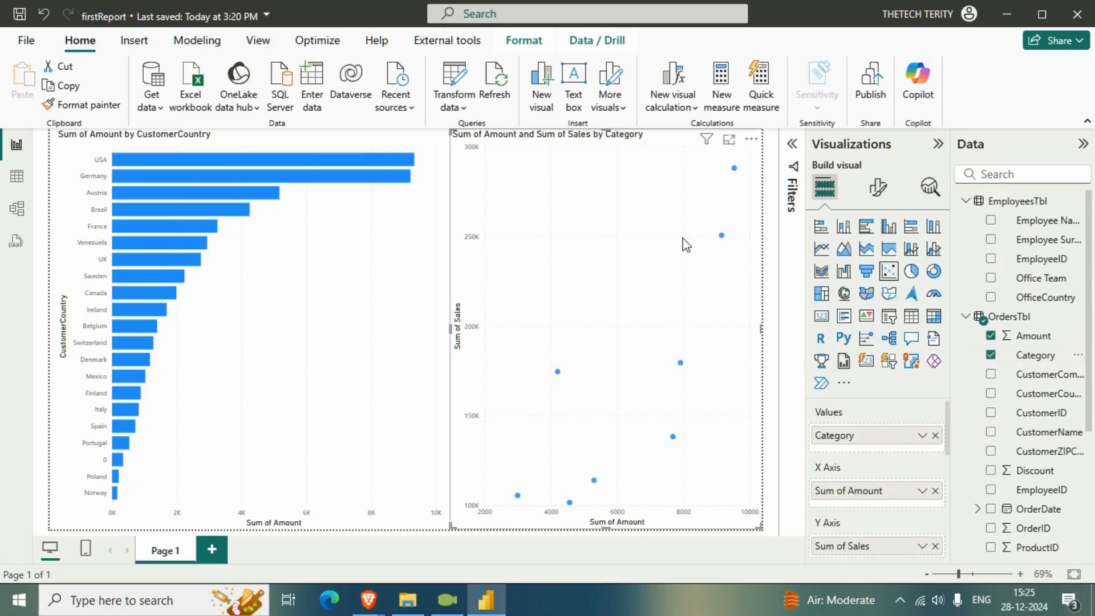
- Turn on category labels for the scatter chart's points
{"action": "mouse_move", "coordinate": [735, 170]}
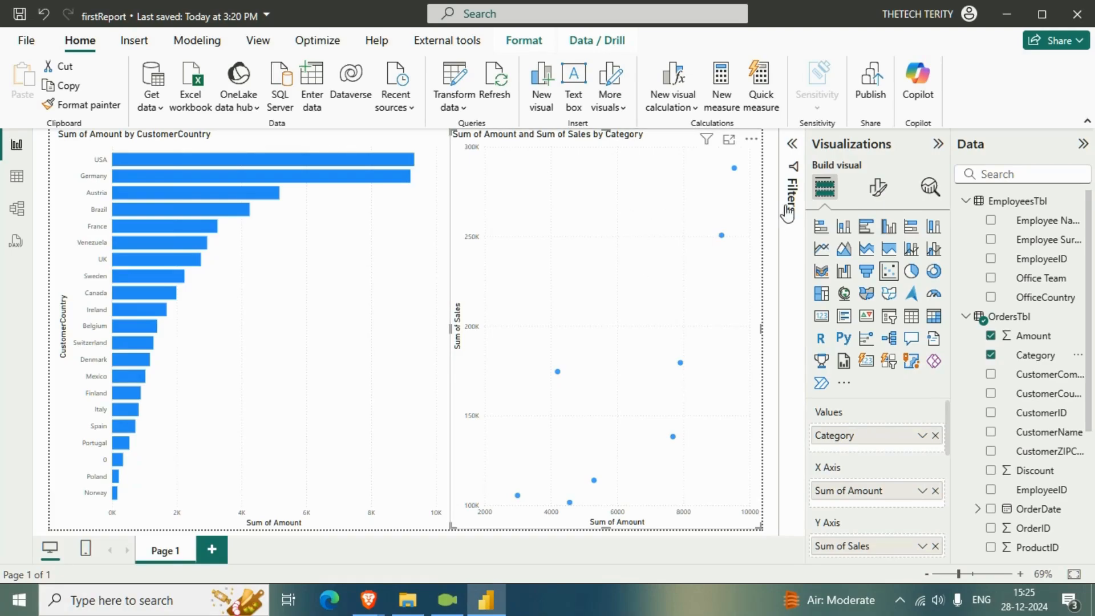
{"action": "left_click", "coordinate": [877, 189]}
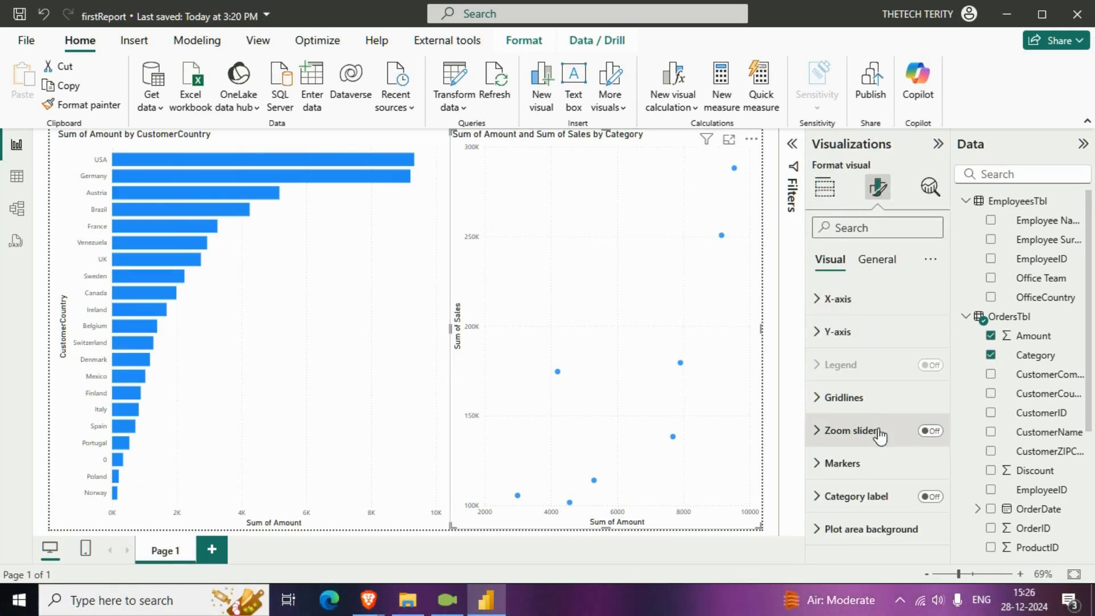
{"action": "left_click", "coordinate": [927, 497]}
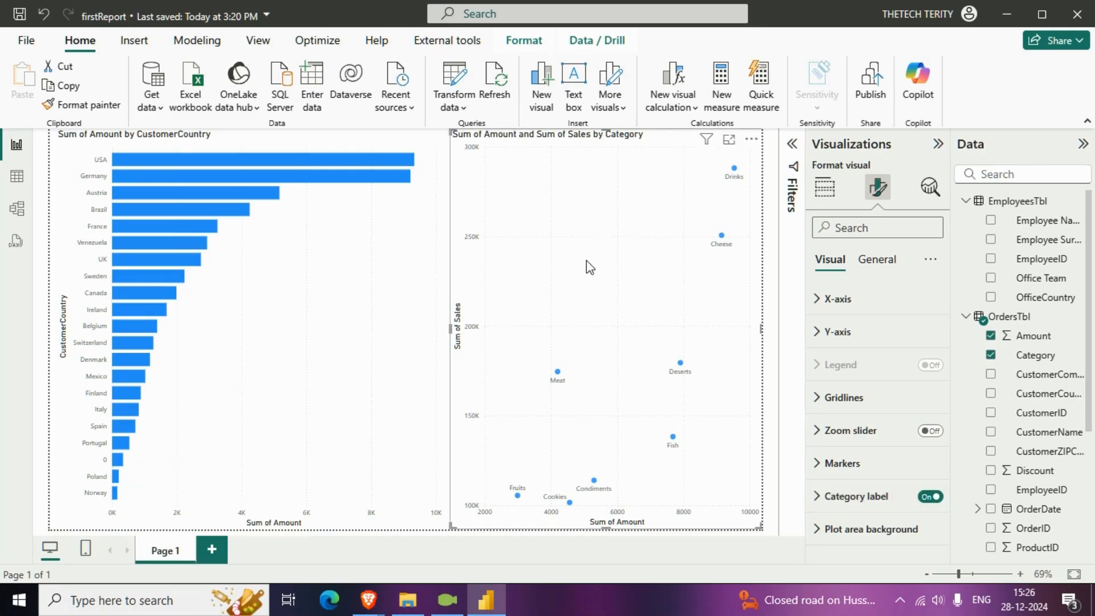
{"action": "left_click", "coordinate": [385, 282]}
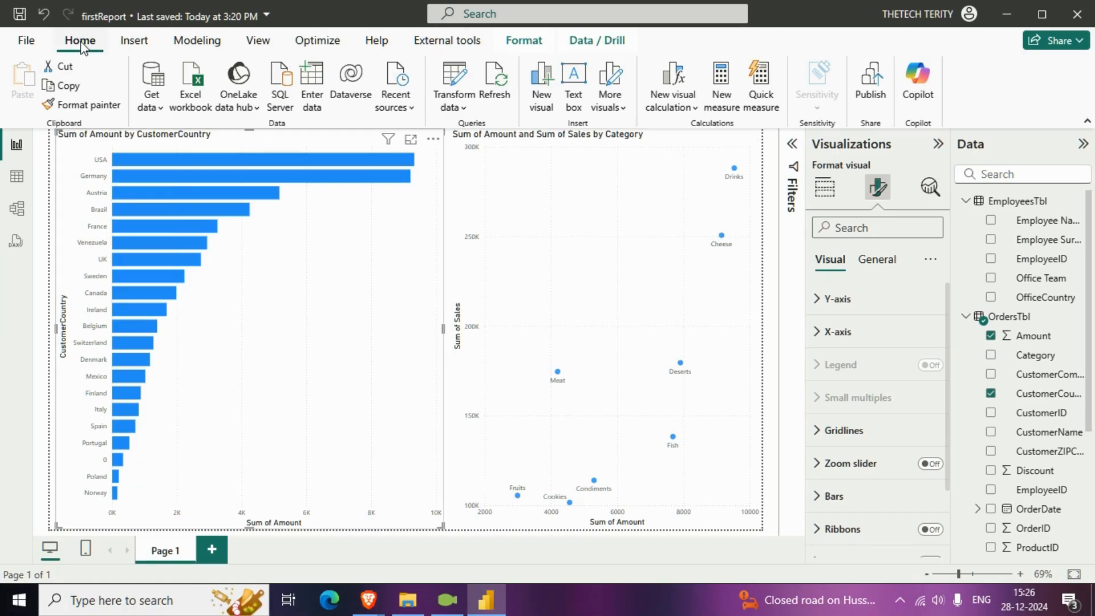
- Save the changes to firstReport and publish it to Custom Workspace
{"action": "left_click", "coordinate": [878, 99]}
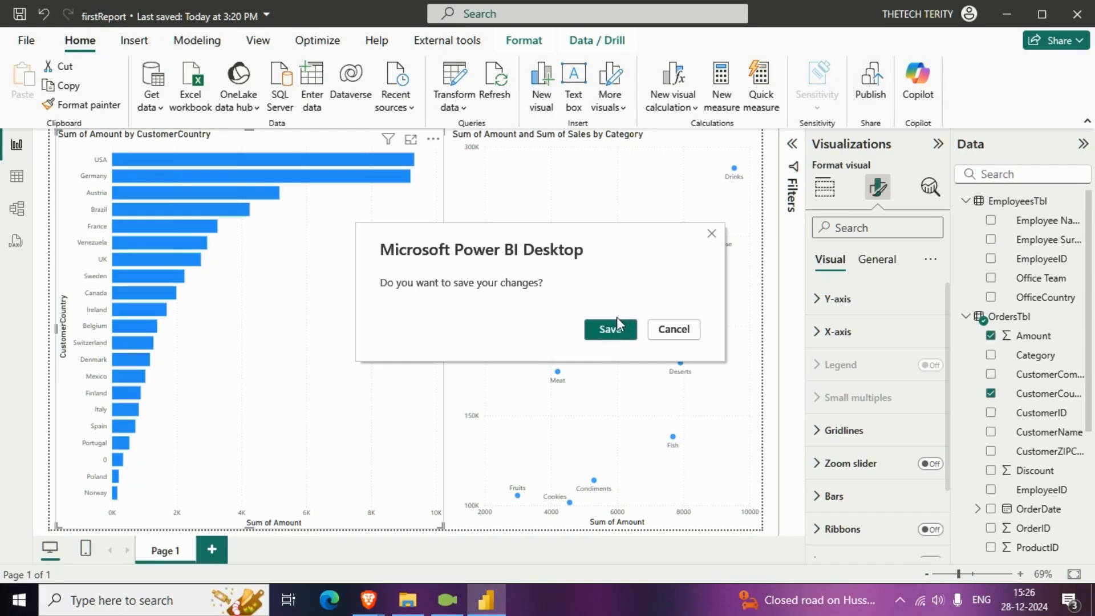
{"action": "left_click", "coordinate": [605, 328]}
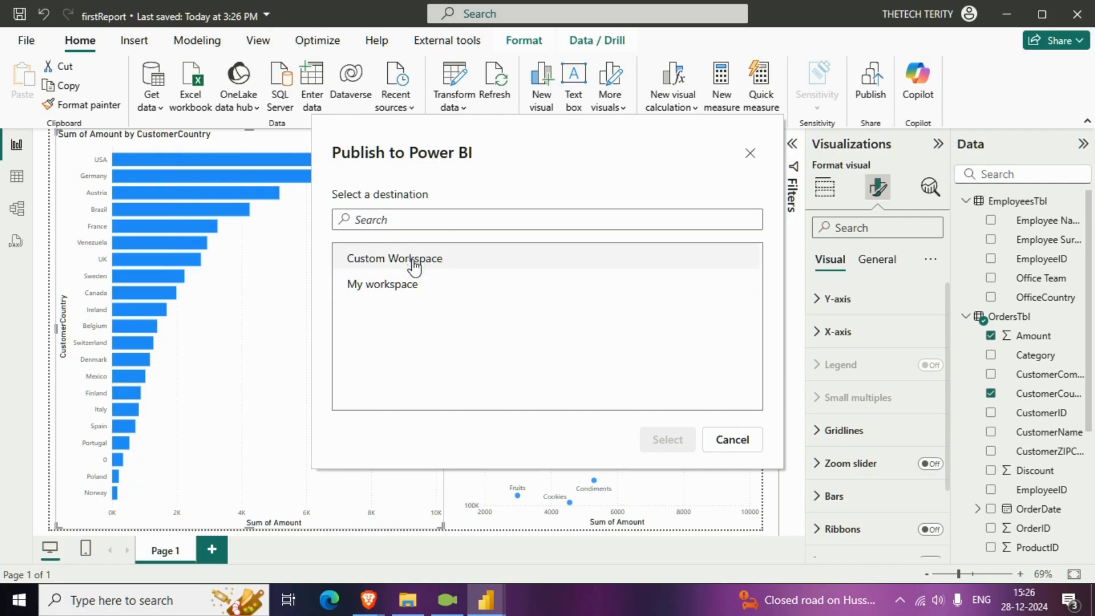
{"action": "left_click", "coordinate": [447, 256]}
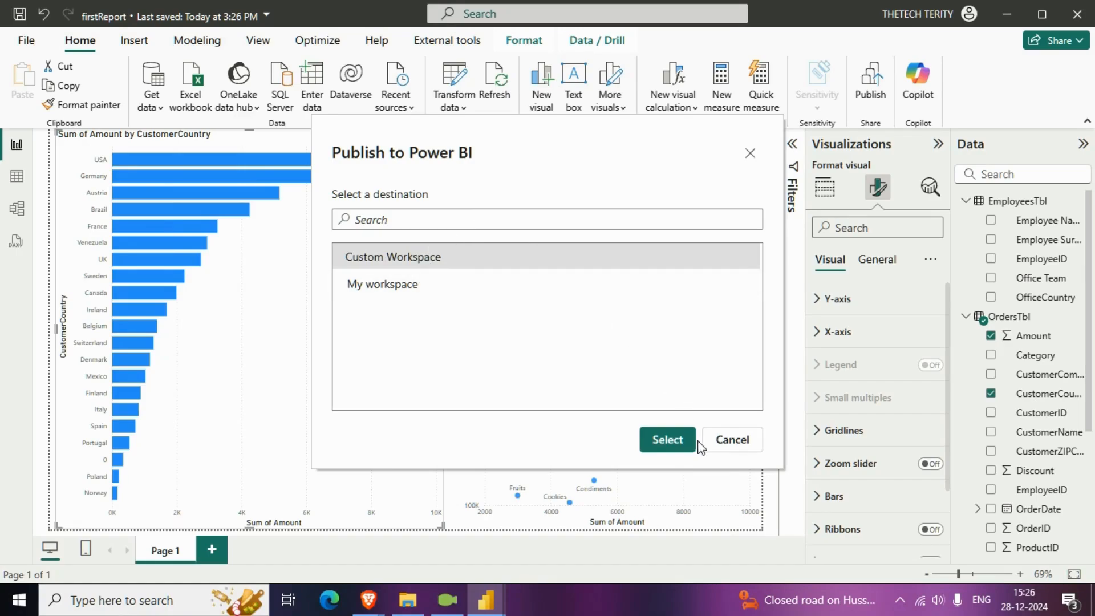
{"action": "left_click", "coordinate": [671, 448]}
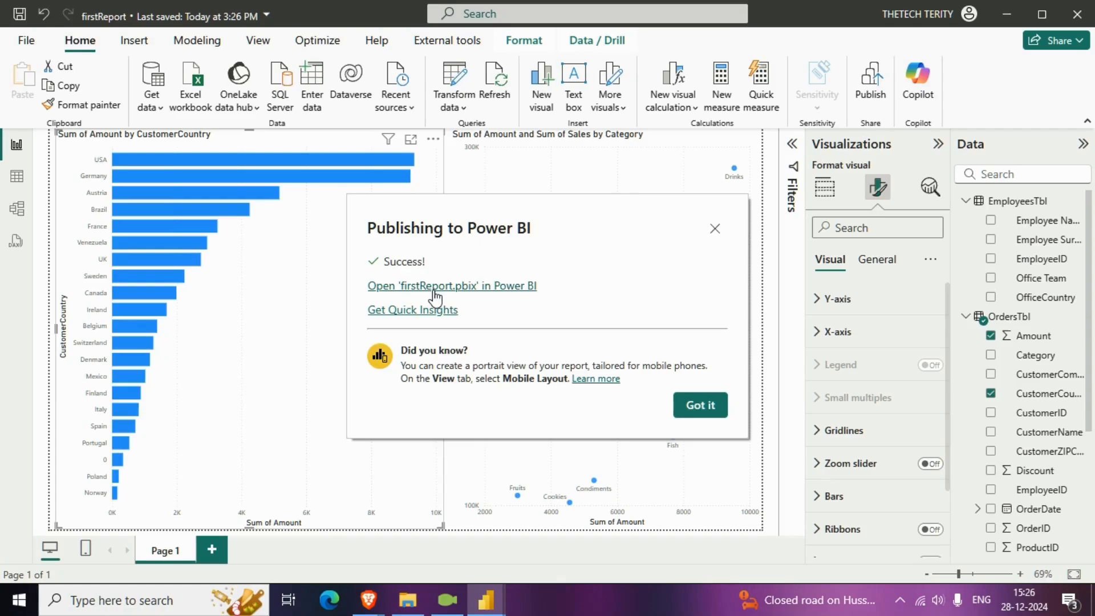
- Try to open the published firstReport.pbix in Power BI from the publishing dialog
{"action": "left_click", "coordinate": [460, 287]}
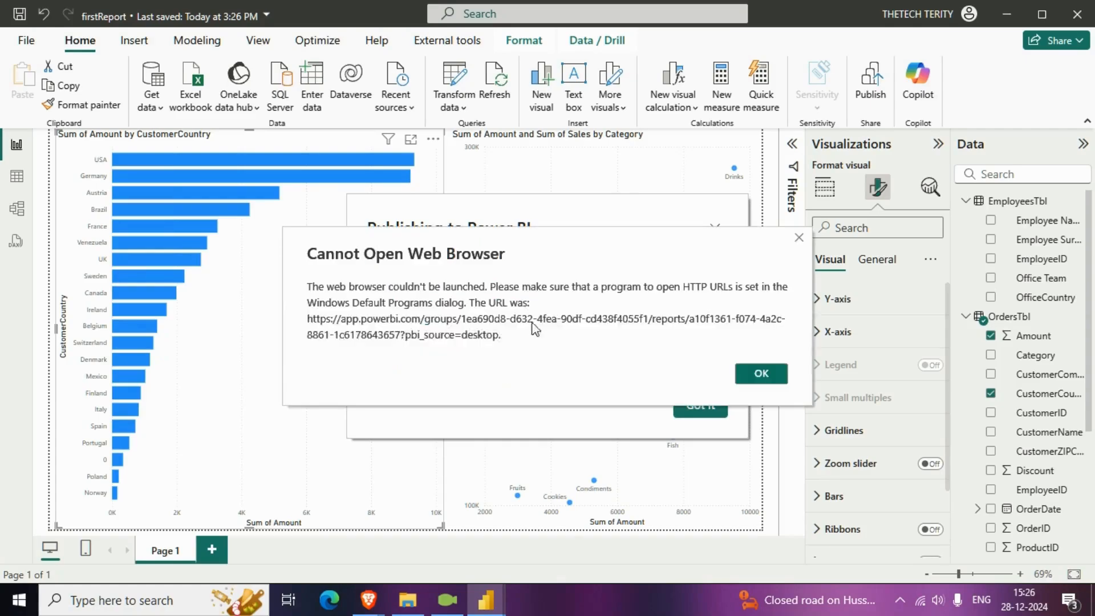
{"action": "left_click", "coordinate": [777, 375]}
{"action": "left_click", "coordinate": [707, 414]}
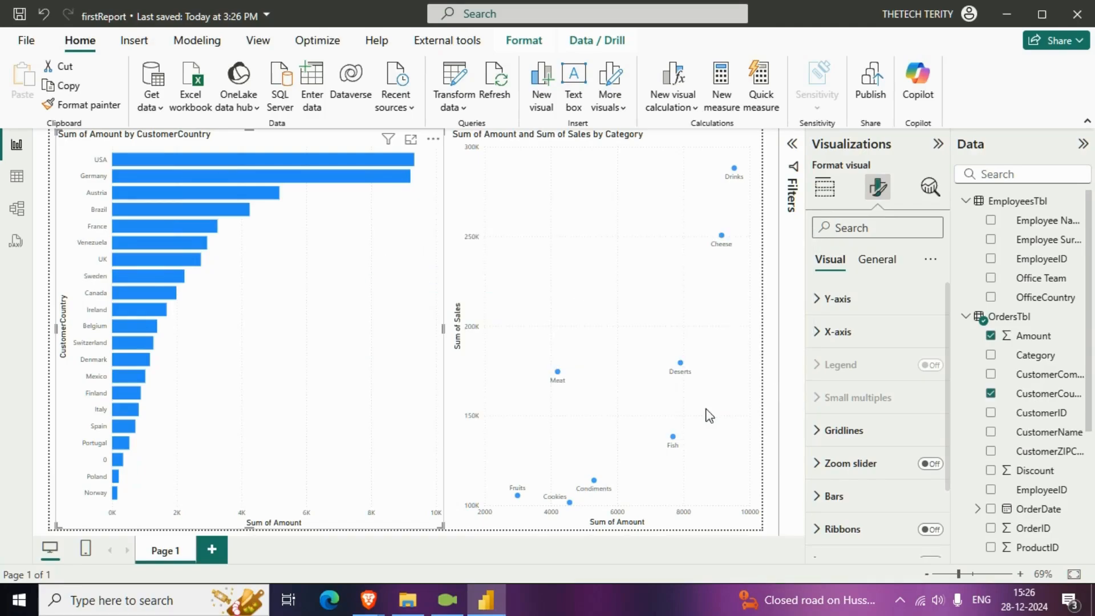
- Switch to the Power BI service in Brave and reload the Custom Workspace page
{"action": "mouse_move", "coordinate": [369, 599]}
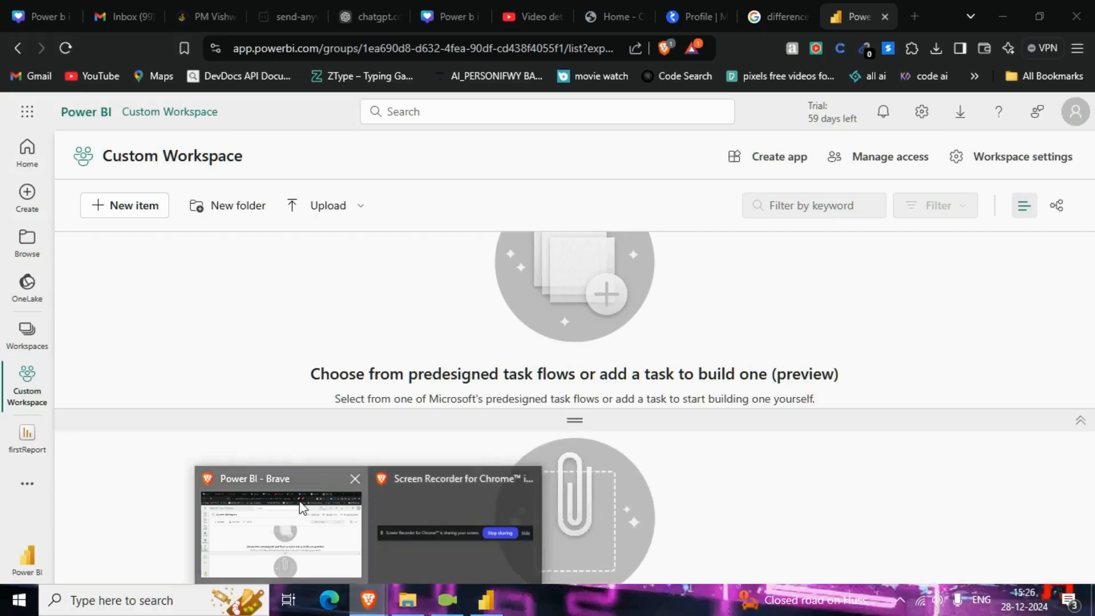
{"action": "left_click", "coordinate": [302, 507]}
{"action": "left_click", "coordinate": [65, 48]}
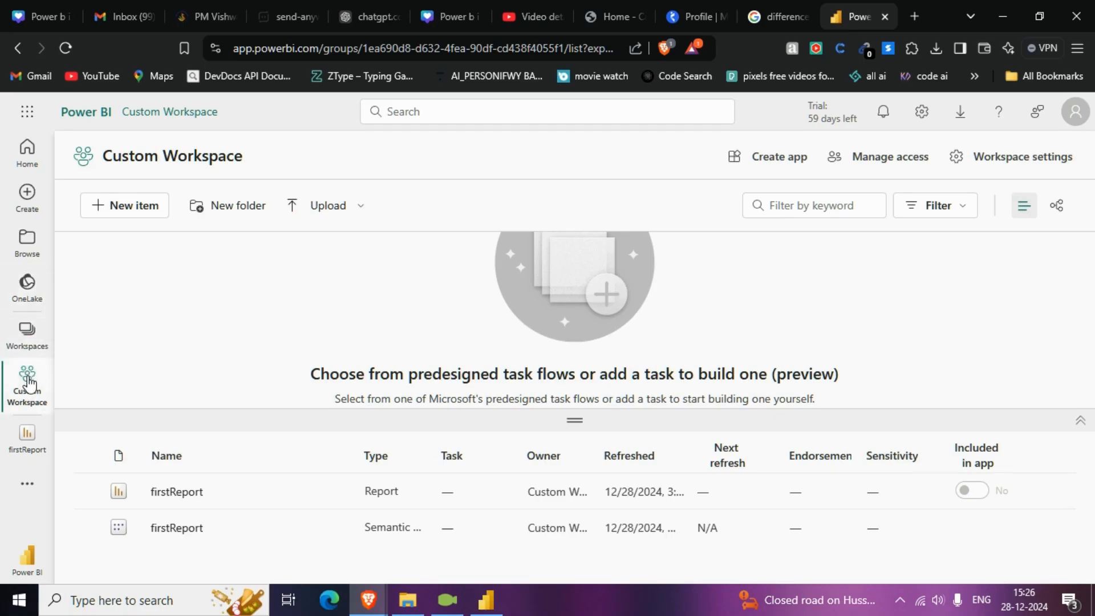
- Open the published firstReport report from Custom Workspace to check its charts
{"action": "left_click", "coordinate": [26, 333]}
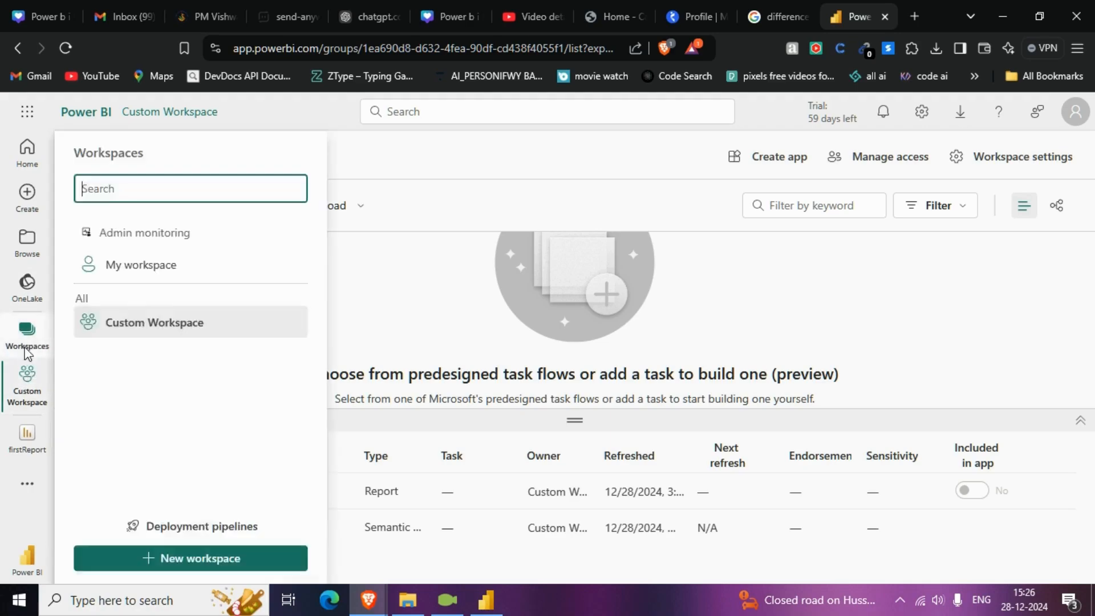
{"action": "left_click", "coordinate": [162, 325]}
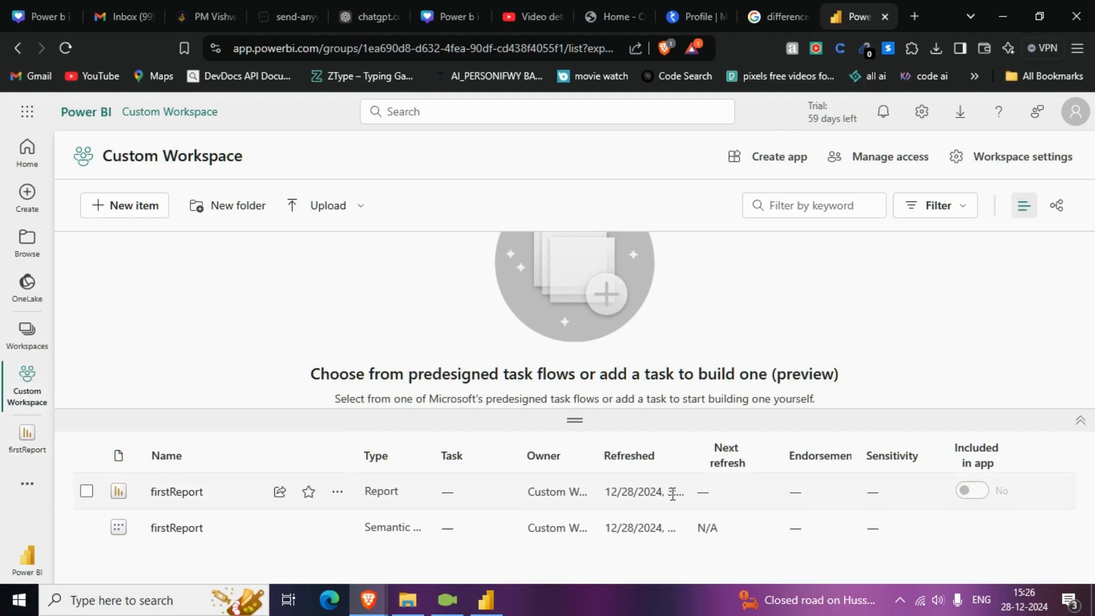
{"action": "left_click", "coordinate": [167, 495]}
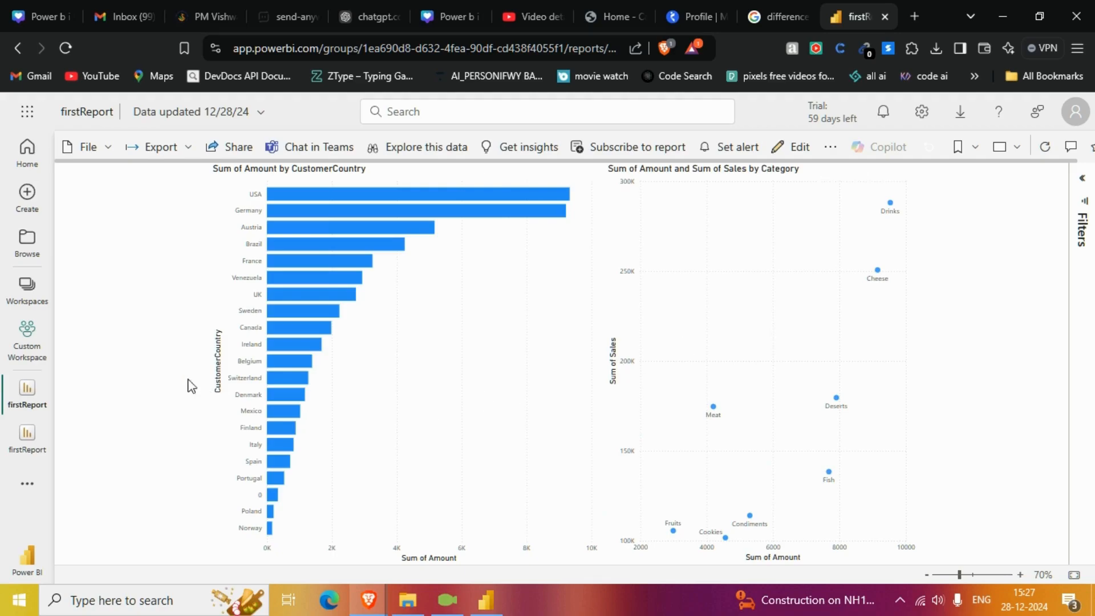
- Open the firstReport report stored in My workspace
{"action": "left_click", "coordinate": [27, 288]}
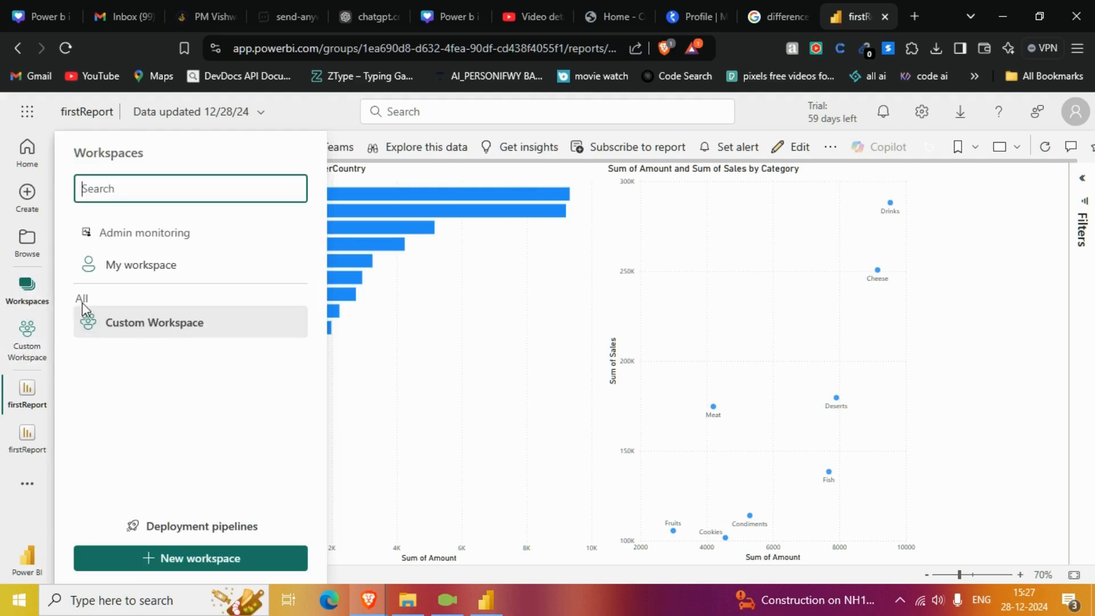
{"action": "left_click", "coordinate": [137, 267]}
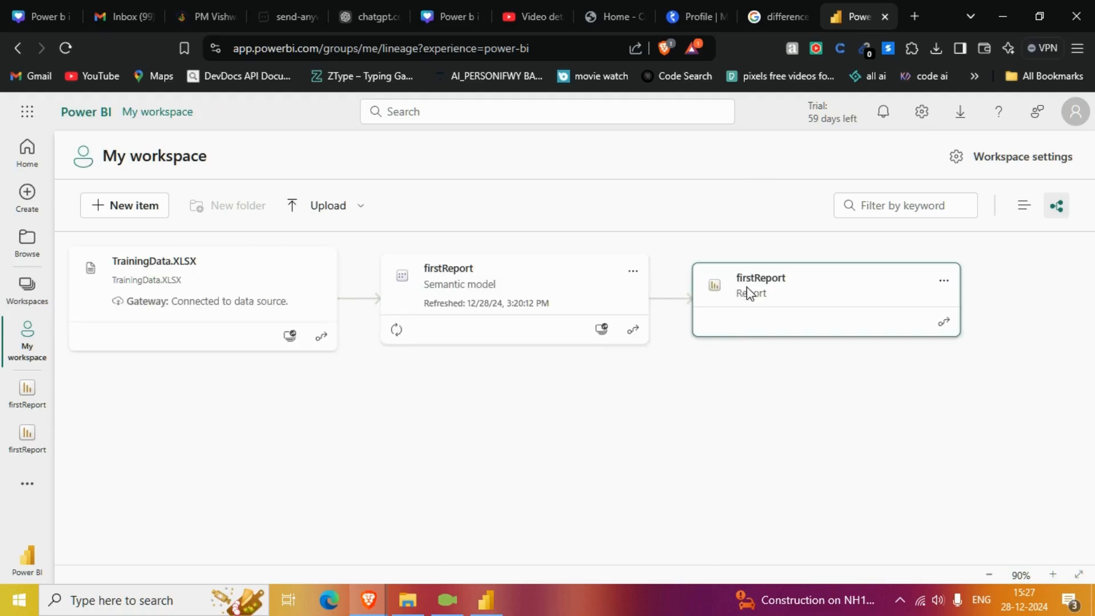
{"action": "left_click", "coordinate": [756, 287]}
{"action": "left_click", "coordinate": [786, 227]}
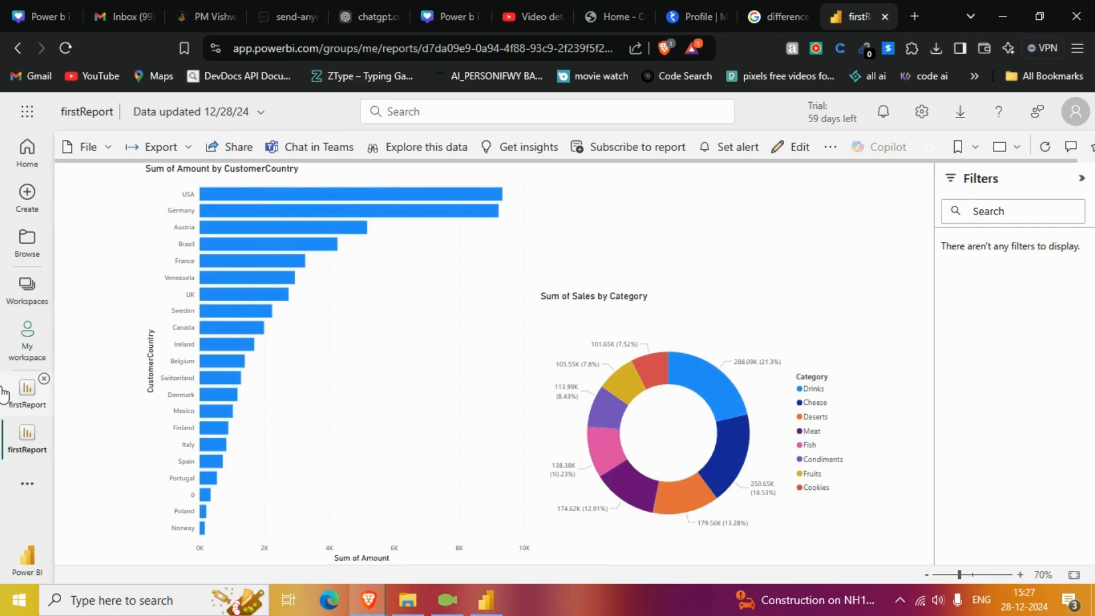
{"action": "mouse_move", "coordinate": [229, 376]}
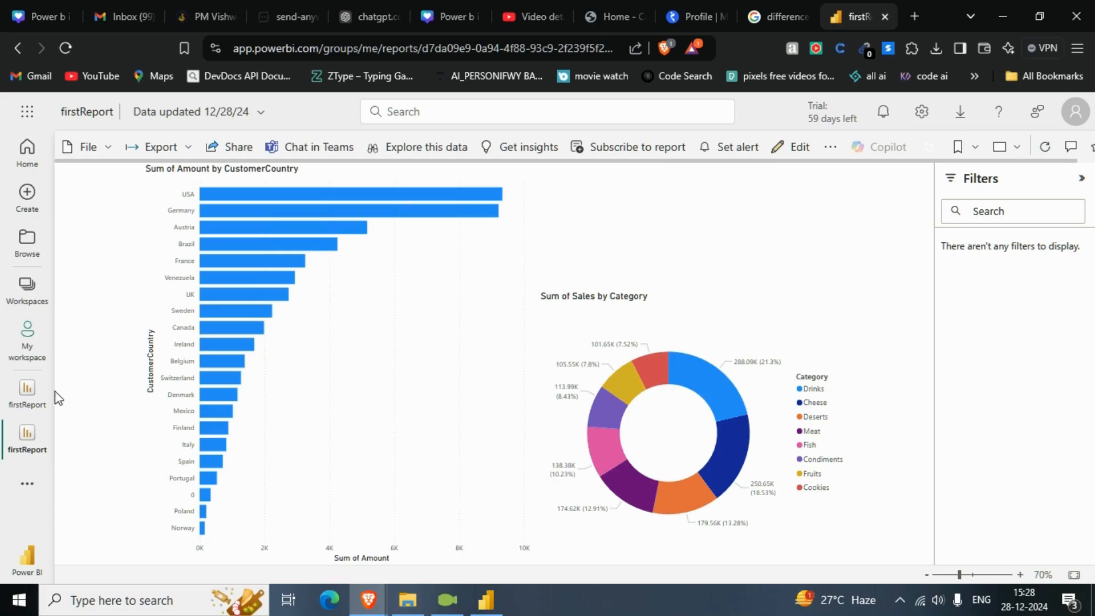
{"action": "left_click", "coordinate": [28, 289]}
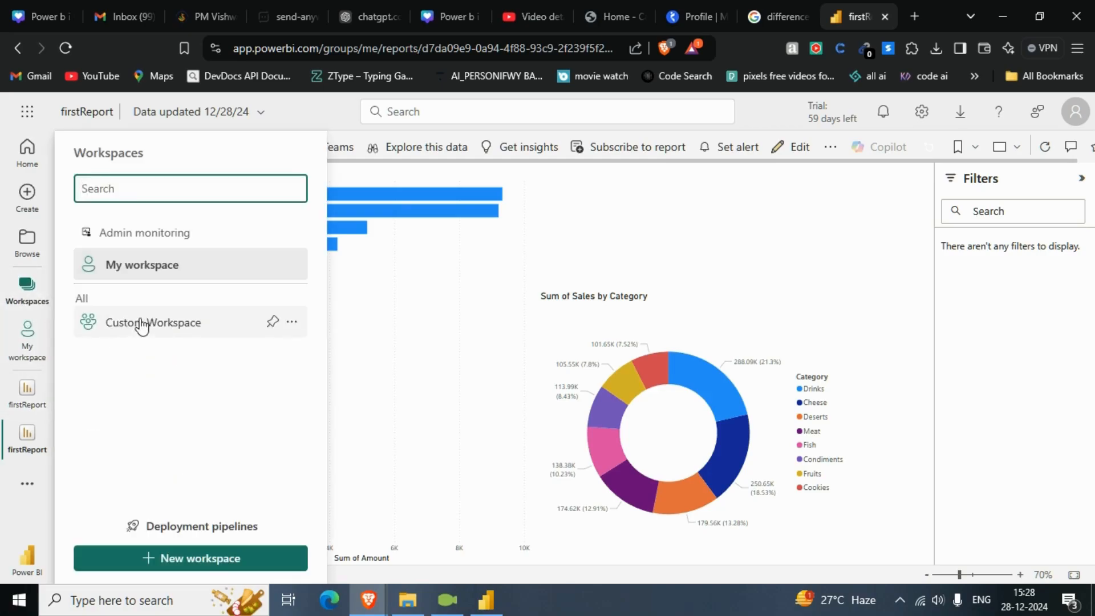
{"action": "left_click", "coordinate": [431, 346]}
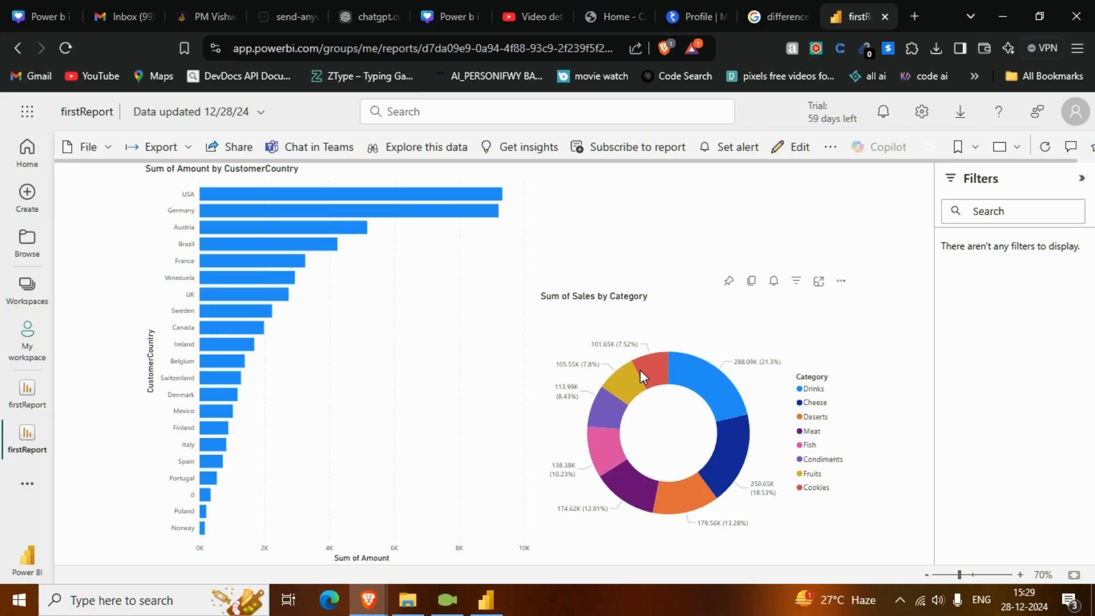
- Pin the Sum of Sales by Category donut chart to a new dashboard named MyFirstDashboard
{"action": "left_click", "coordinate": [702, 320]}
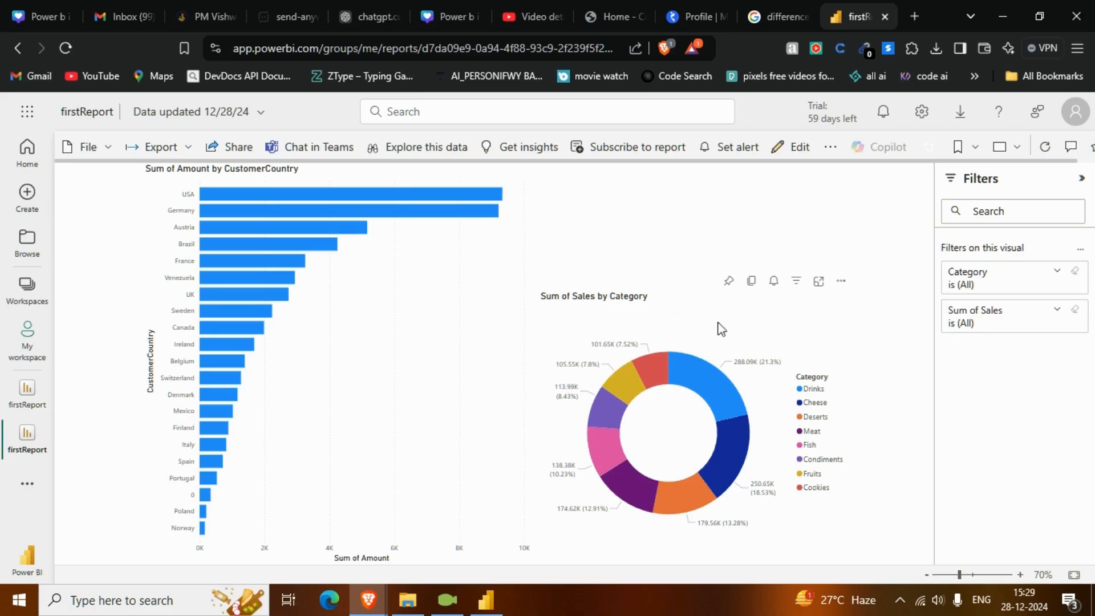
{"action": "left_click", "coordinate": [729, 282]}
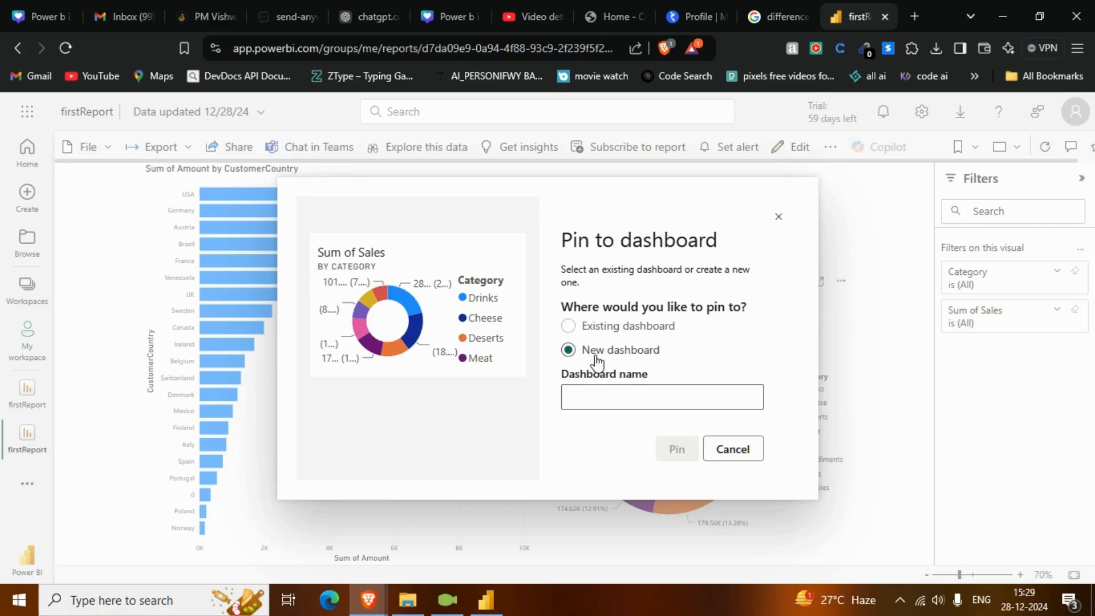
{"action": "type", "text": "M"}
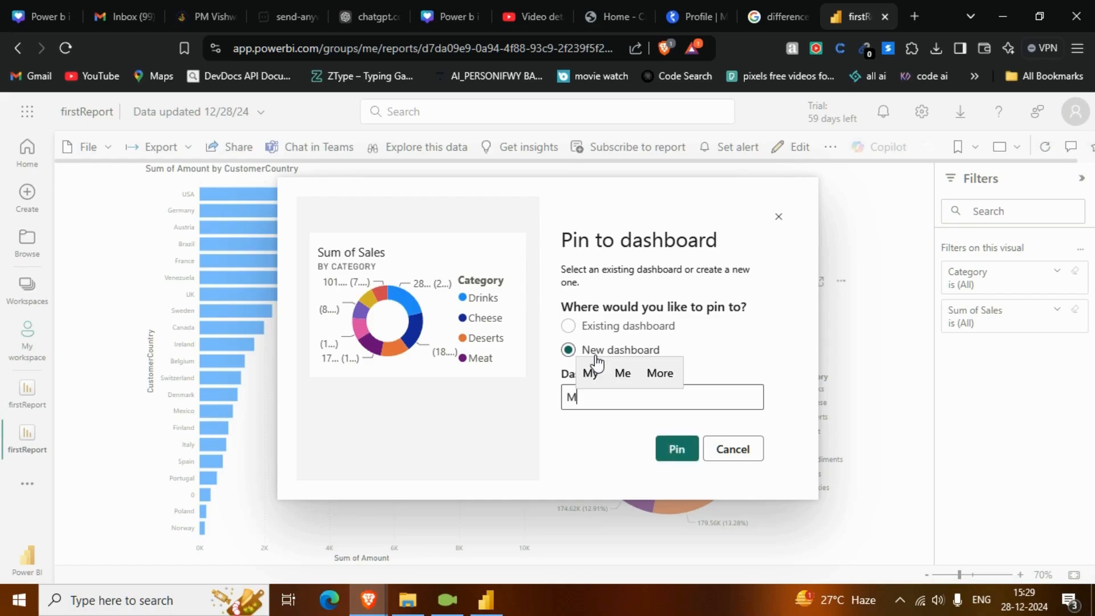
{"action": "type", "text": "yFirst"}
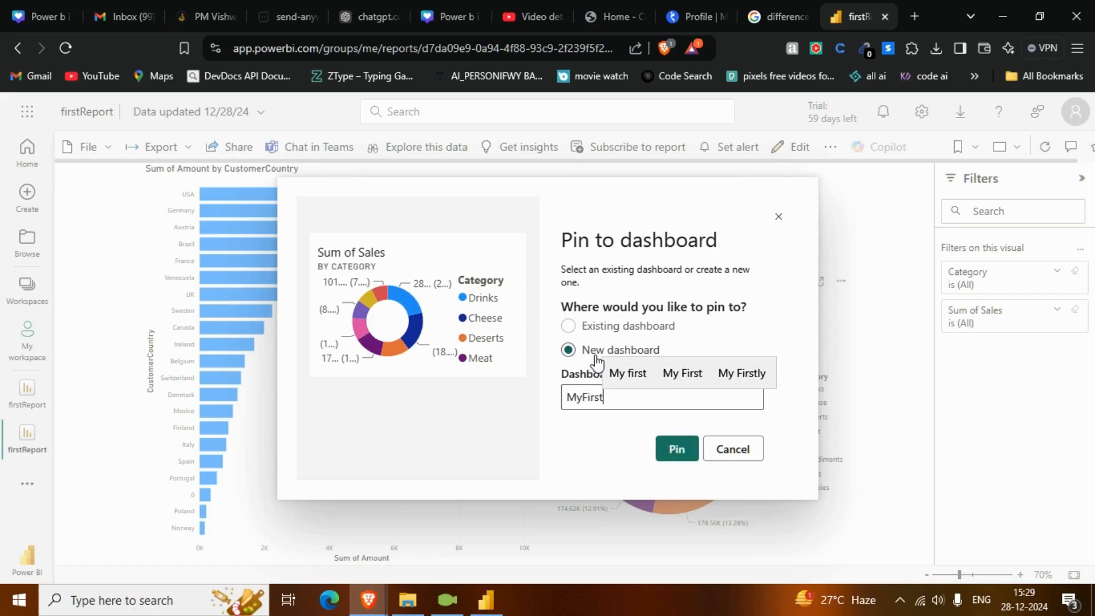
{"action": "type", "text": "Dash"}
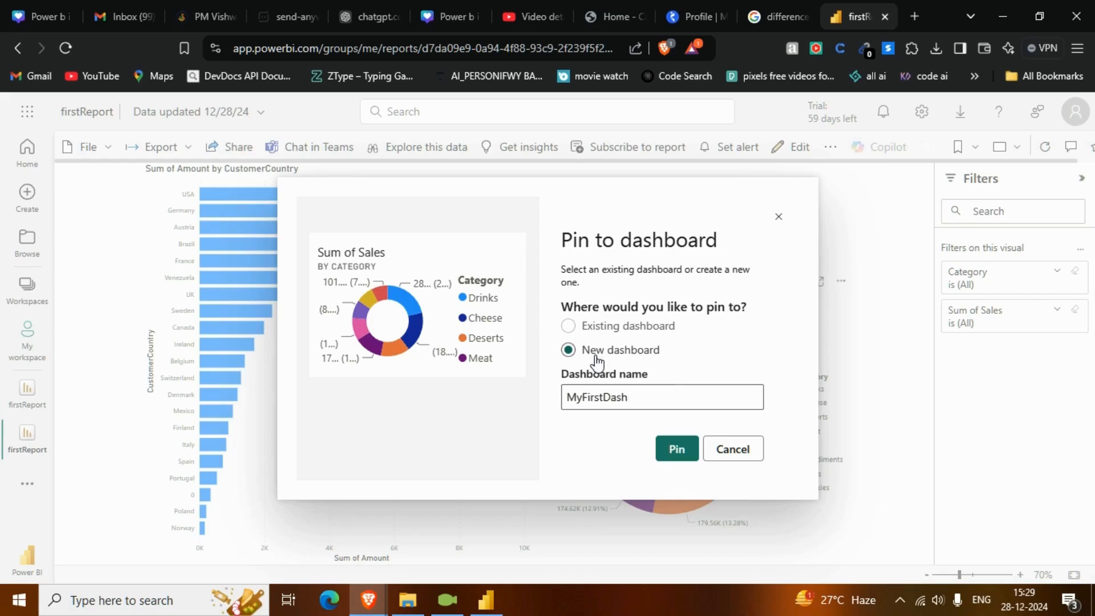
{"action": "type", "text": "board"}
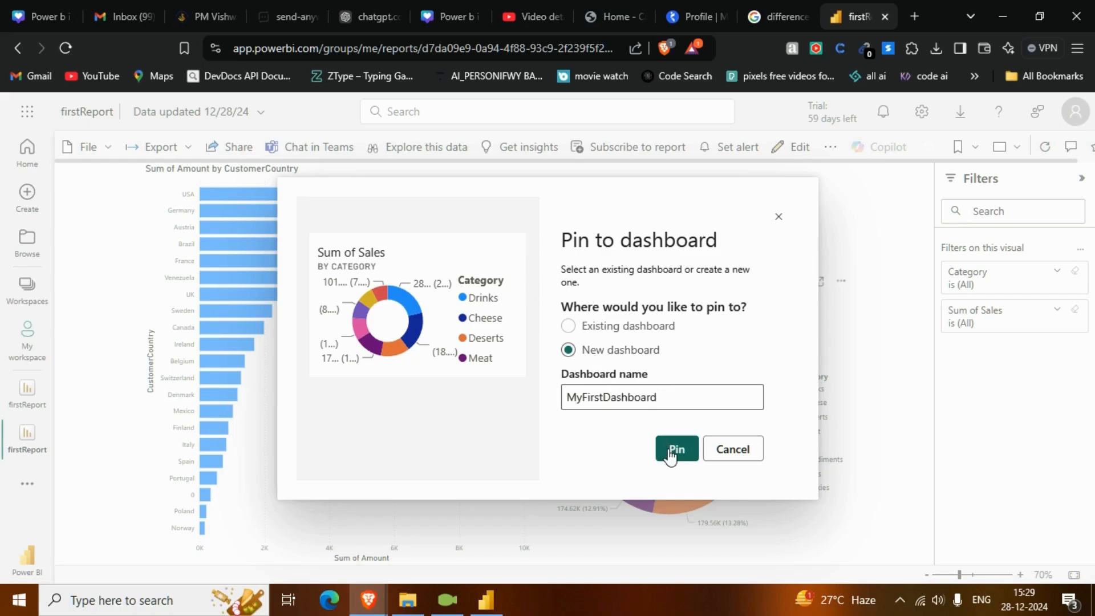
{"action": "left_click", "coordinate": [671, 451]}
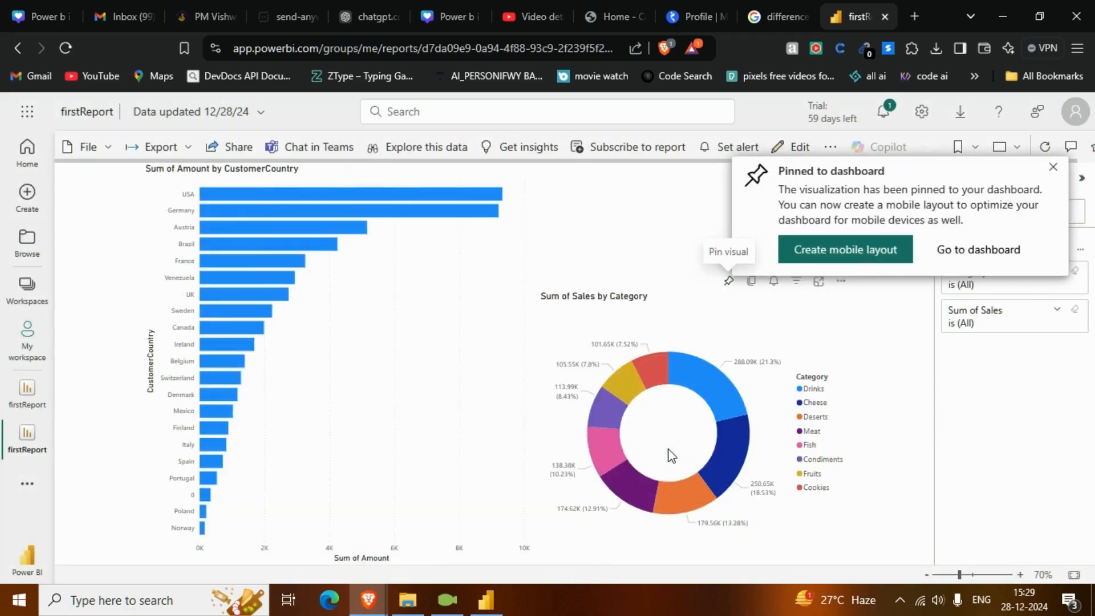
{"action": "left_click", "coordinate": [1054, 167]}
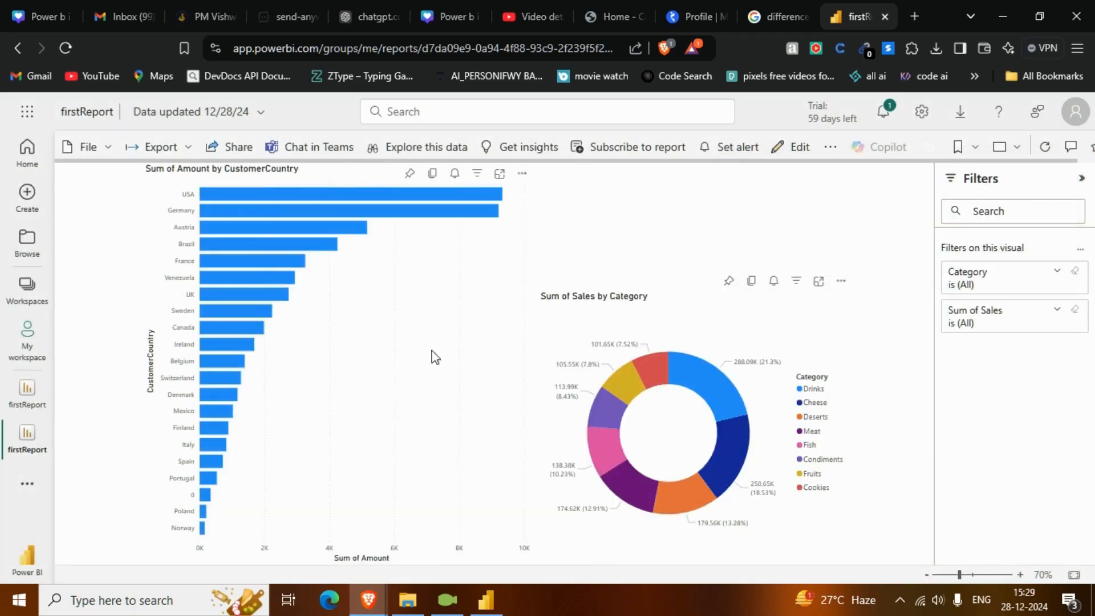
- Open MyFirstDashboard from My workspace to view the pinned donut chart
{"action": "left_click", "coordinate": [24, 407]}
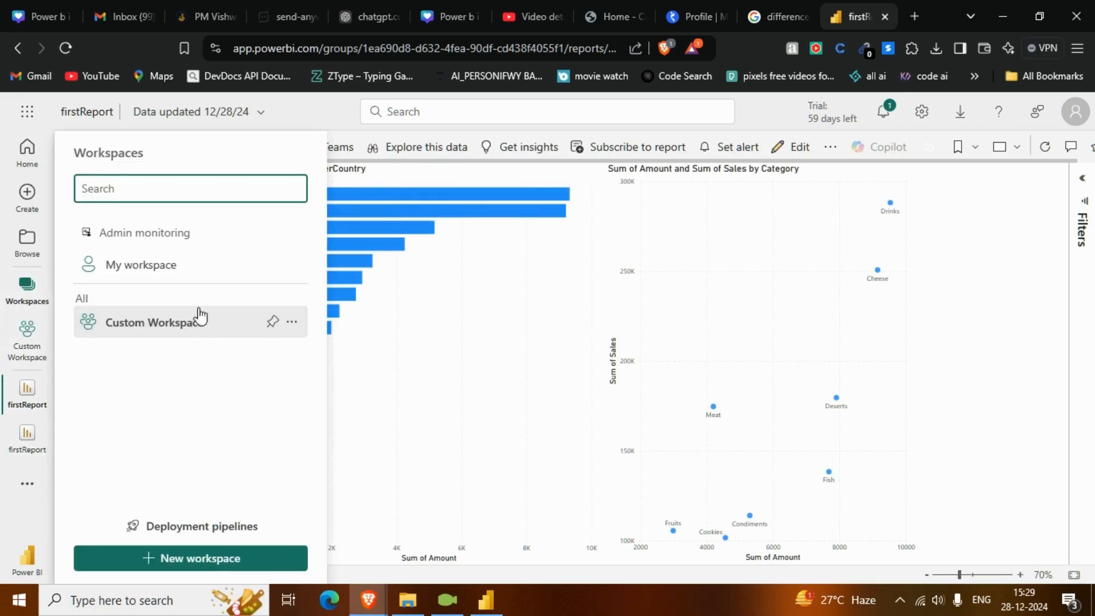
{"action": "left_click", "coordinate": [147, 271]}
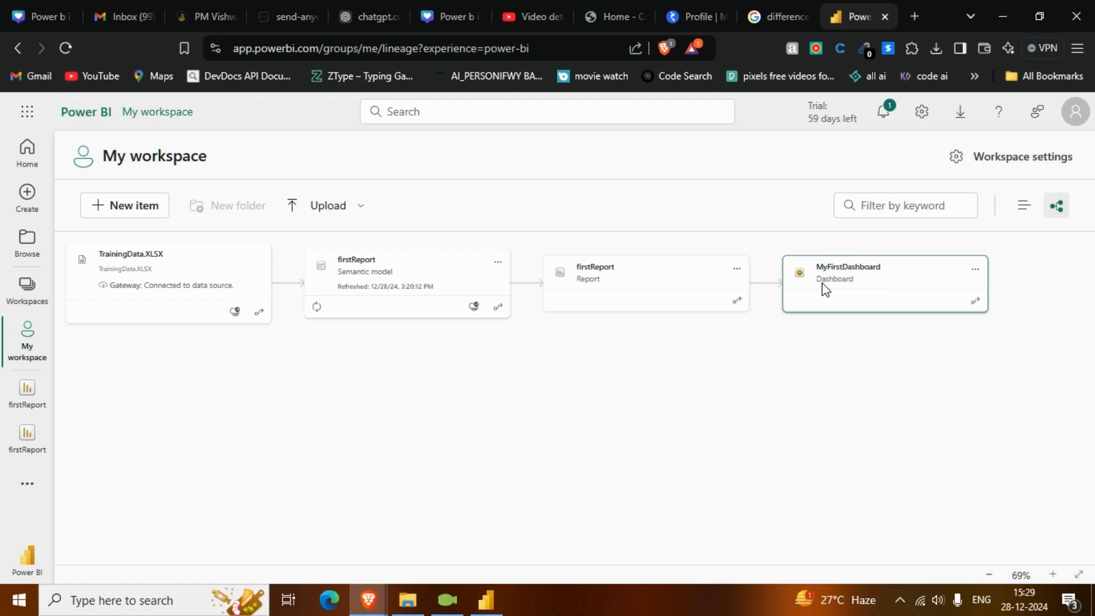
{"action": "left_click", "coordinate": [839, 268]}
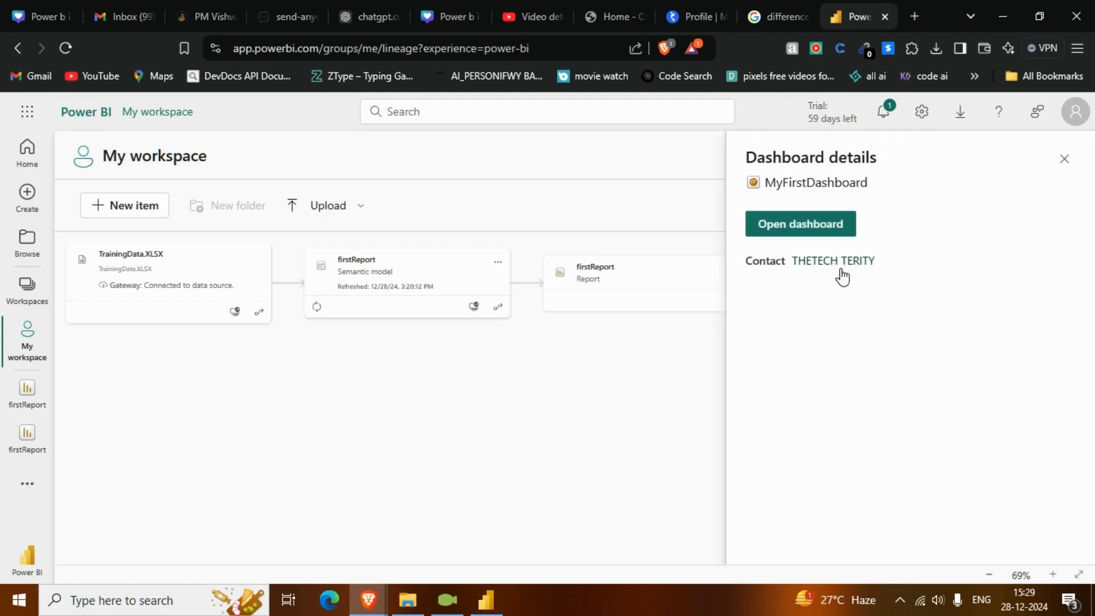
{"action": "left_click", "coordinate": [806, 232]}
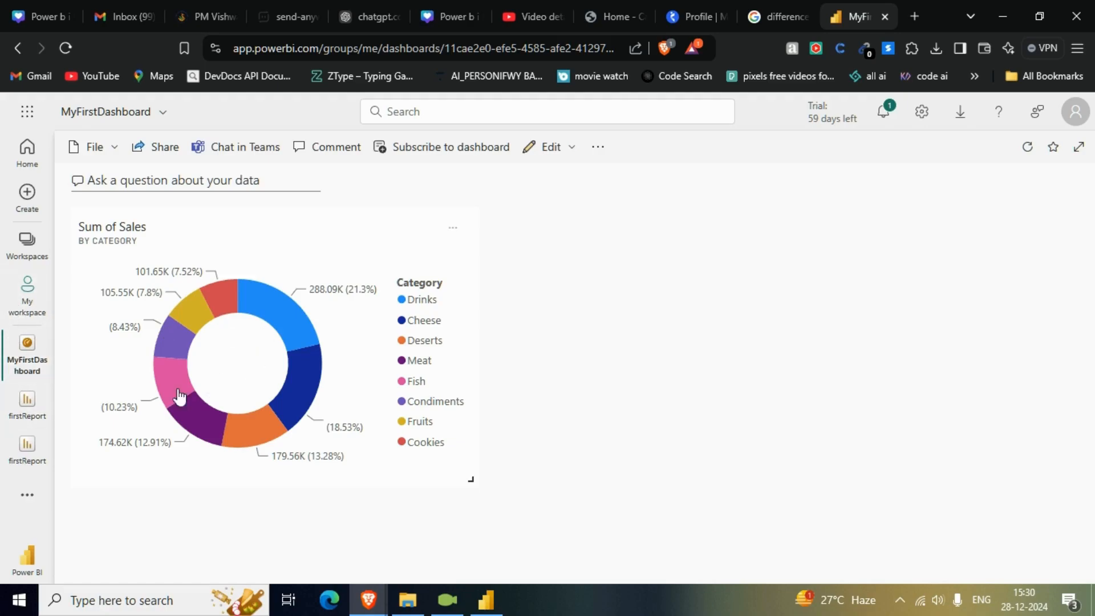
- Pin the Sum of Amount by CustomerCountry bar chart from the My workspace firstReport to the existing MyFirstDashboard, and open the dashboard
{"action": "left_click", "coordinate": [20, 421]}
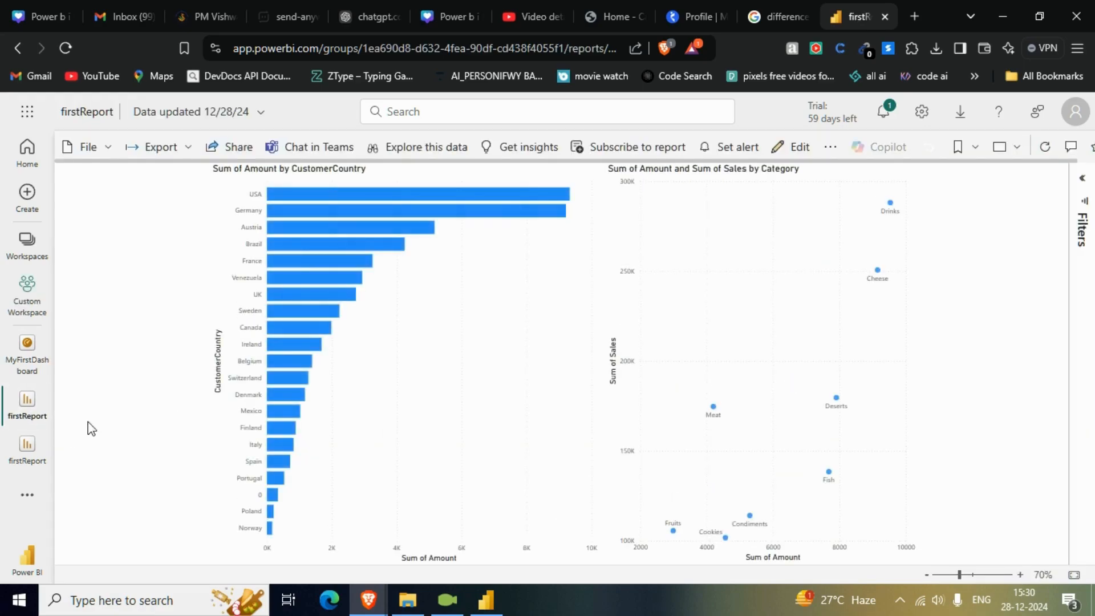
{"action": "left_click", "coordinate": [31, 454]}
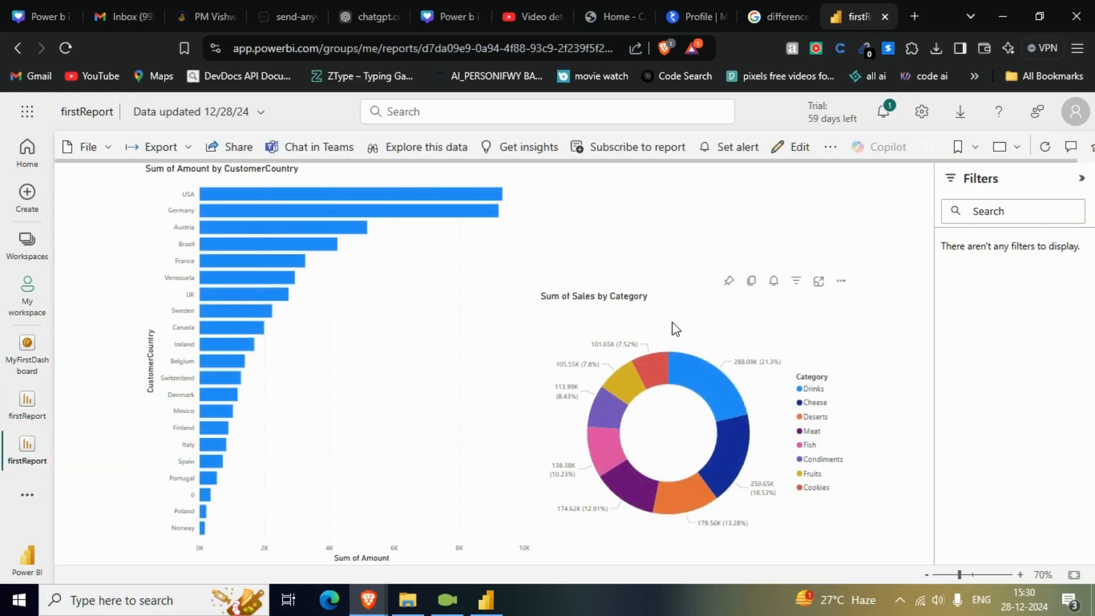
{"action": "left_click", "coordinate": [676, 329]}
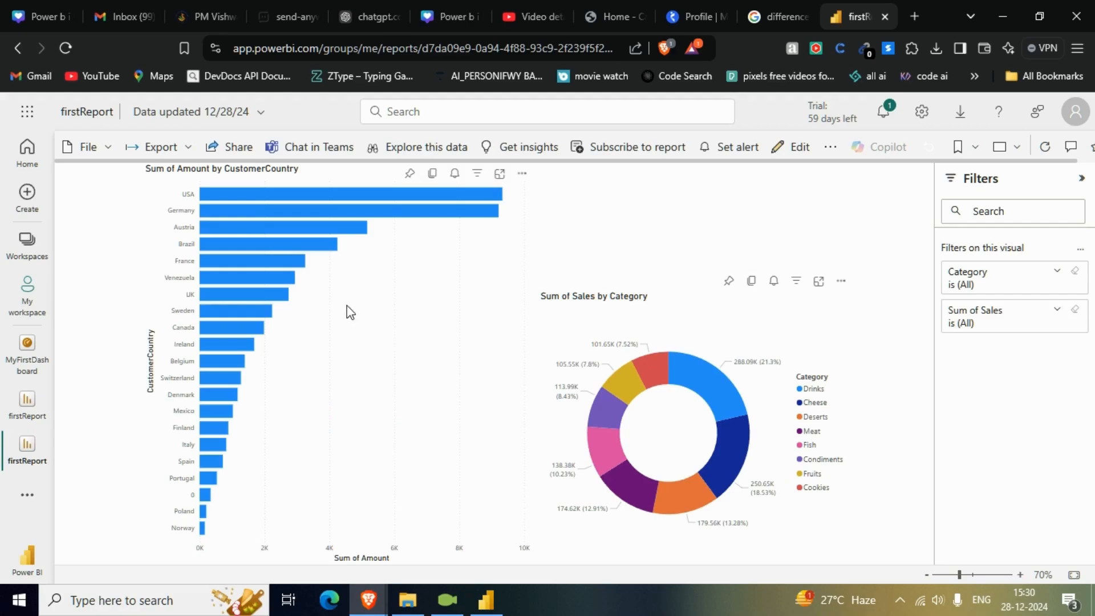
{"action": "left_click", "coordinate": [411, 239]}
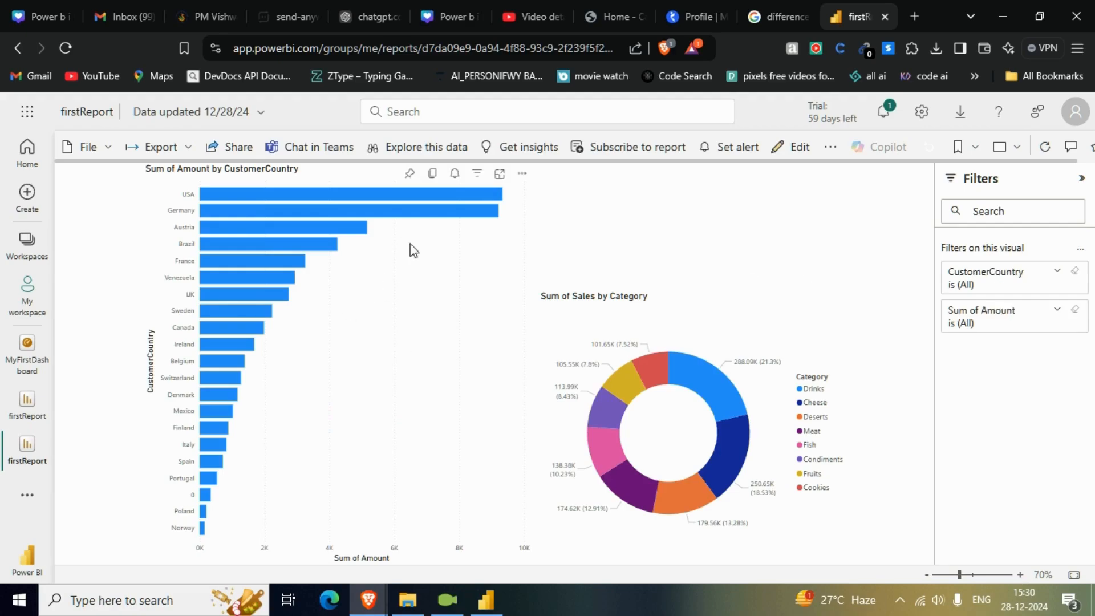
{"action": "left_click", "coordinate": [410, 174]}
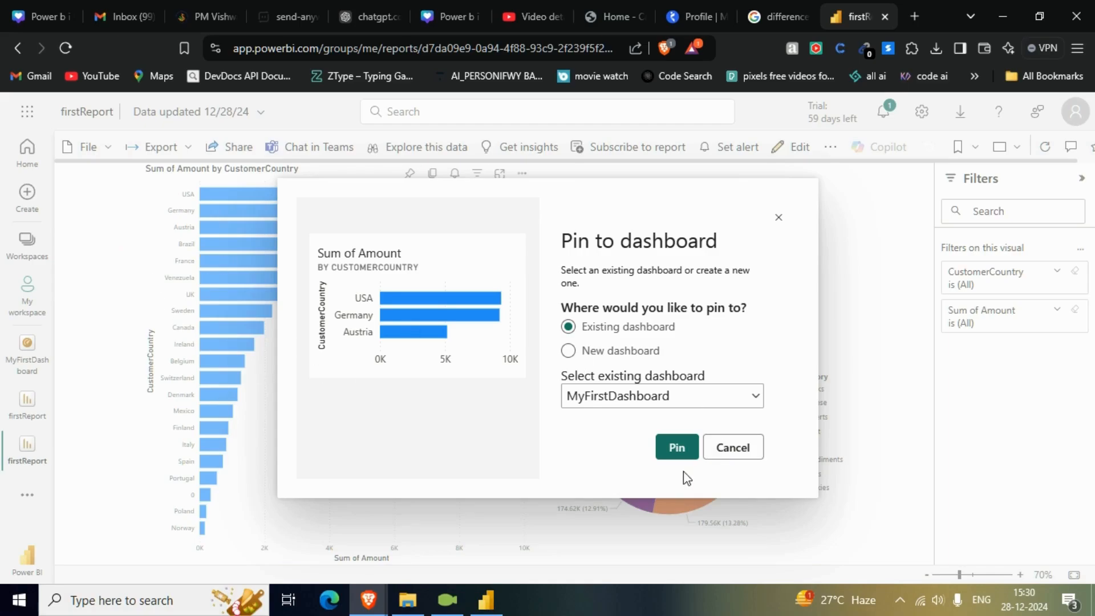
{"action": "left_click", "coordinate": [677, 453]}
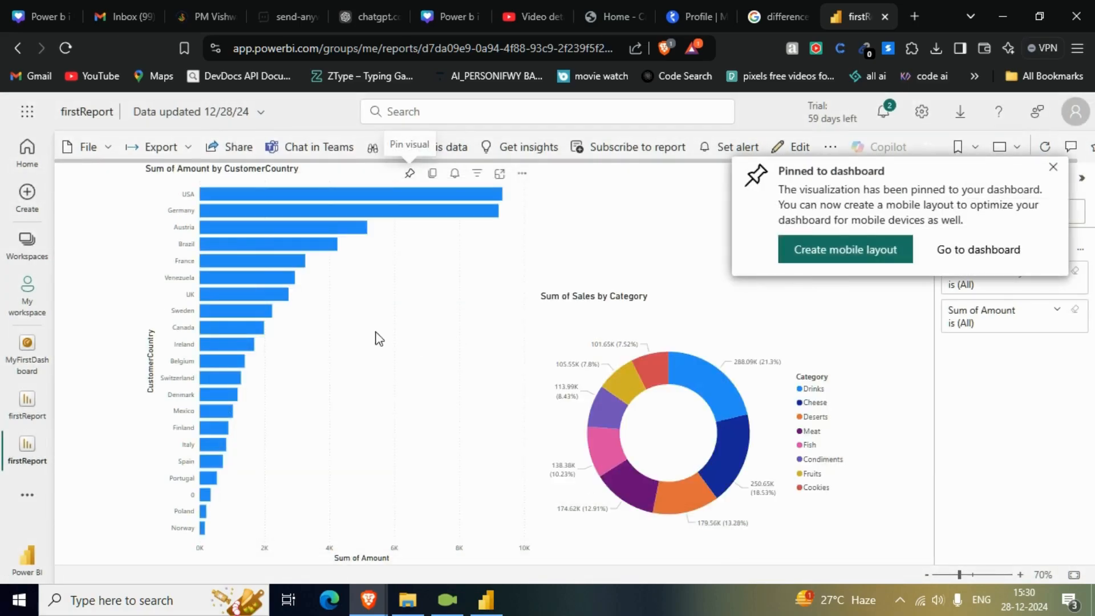
{"action": "left_click", "coordinate": [22, 365]}
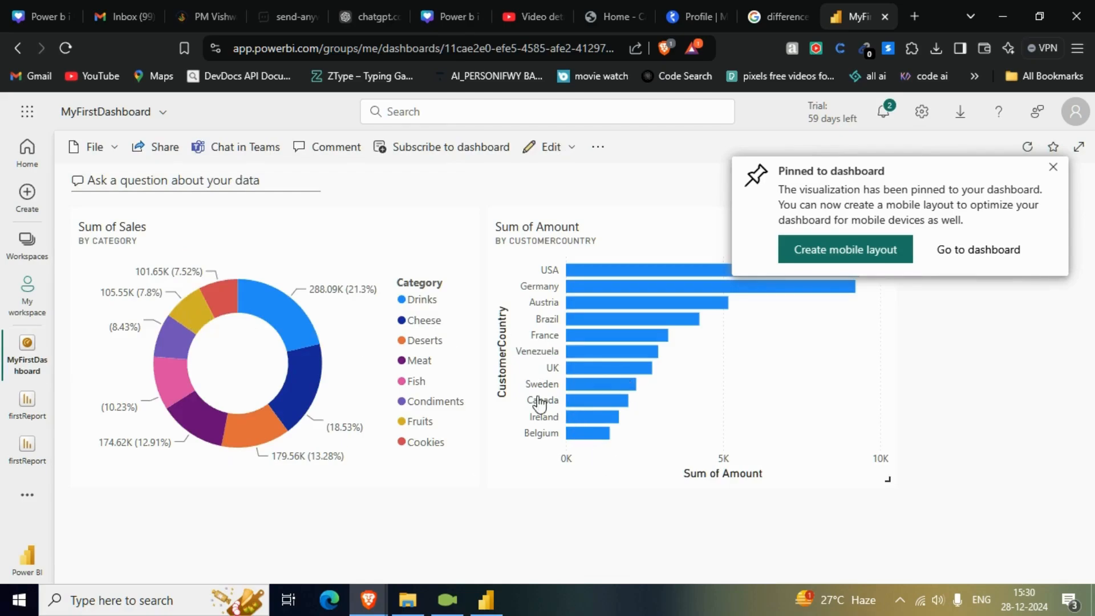
{"action": "left_click", "coordinate": [1054, 171]}
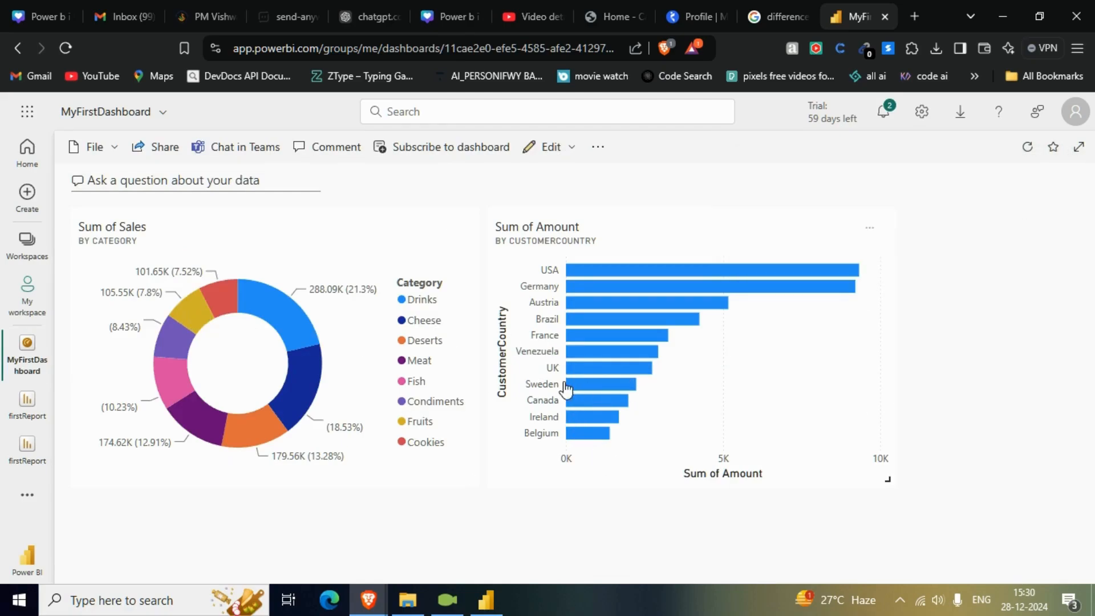
{"action": "left_click", "coordinate": [22, 457]}
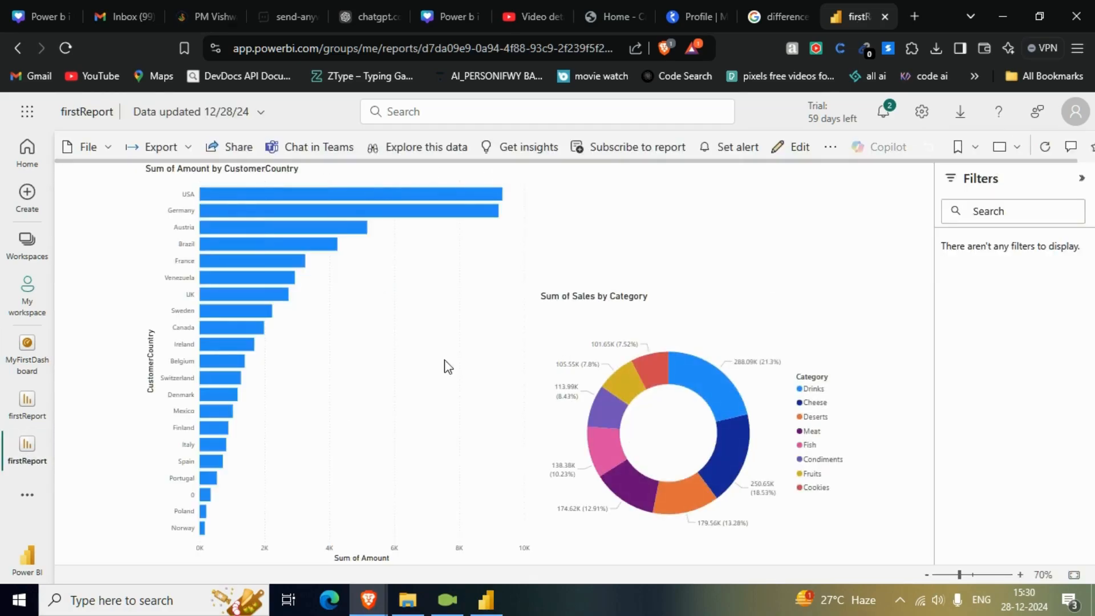
{"action": "left_click", "coordinate": [21, 422]}
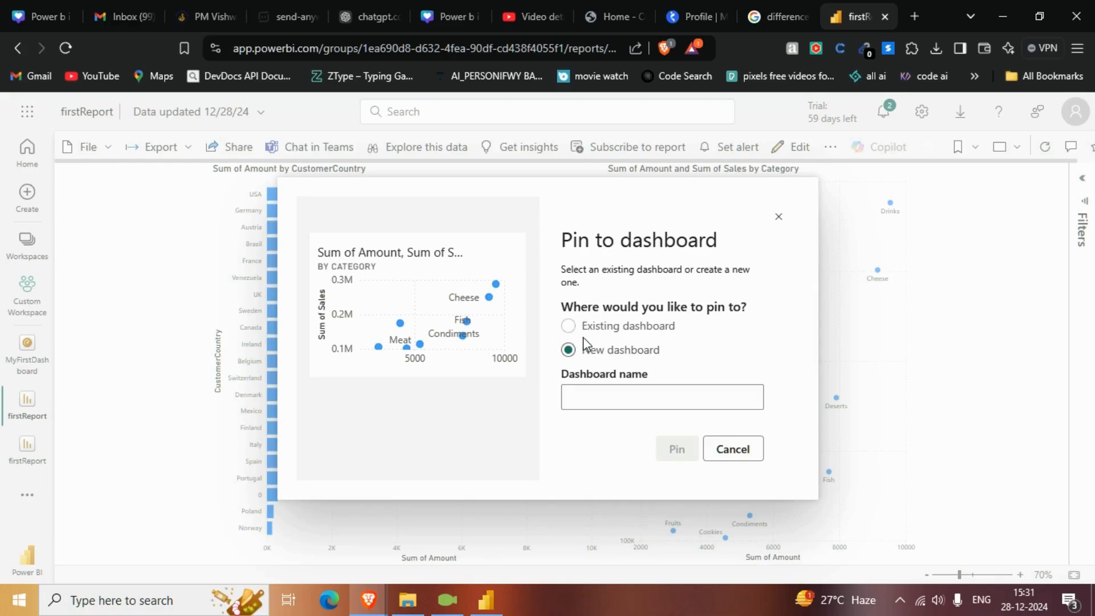
{"action": "left_click", "coordinate": [779, 217]}
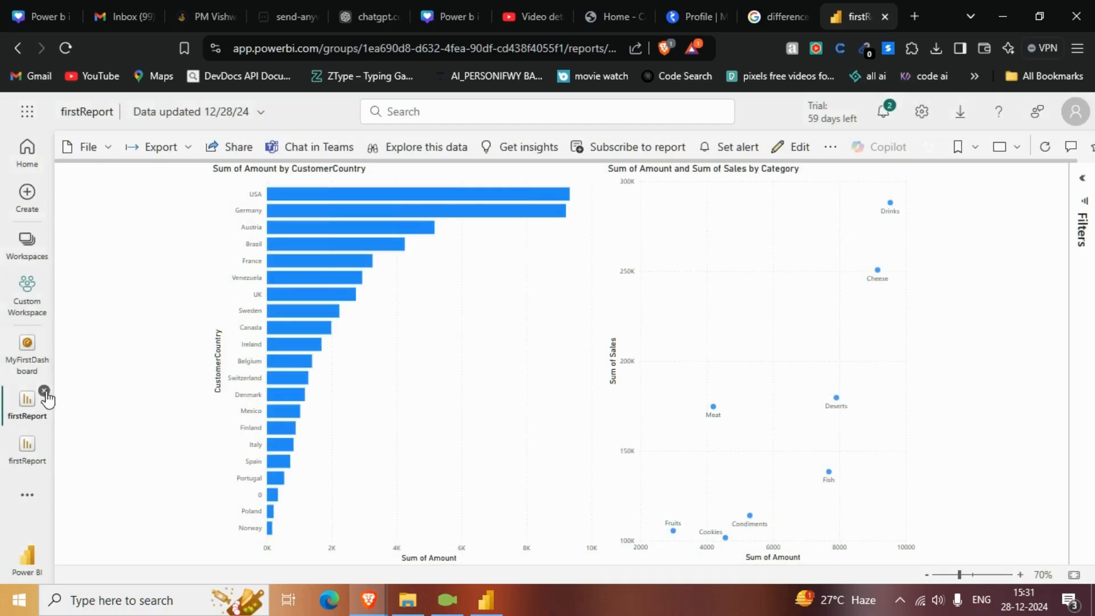
- Review MyFirstDashboard and the My workspace lineage, and reopen the firstReport report stored in My workspace
{"action": "left_click", "coordinate": [36, 376]}
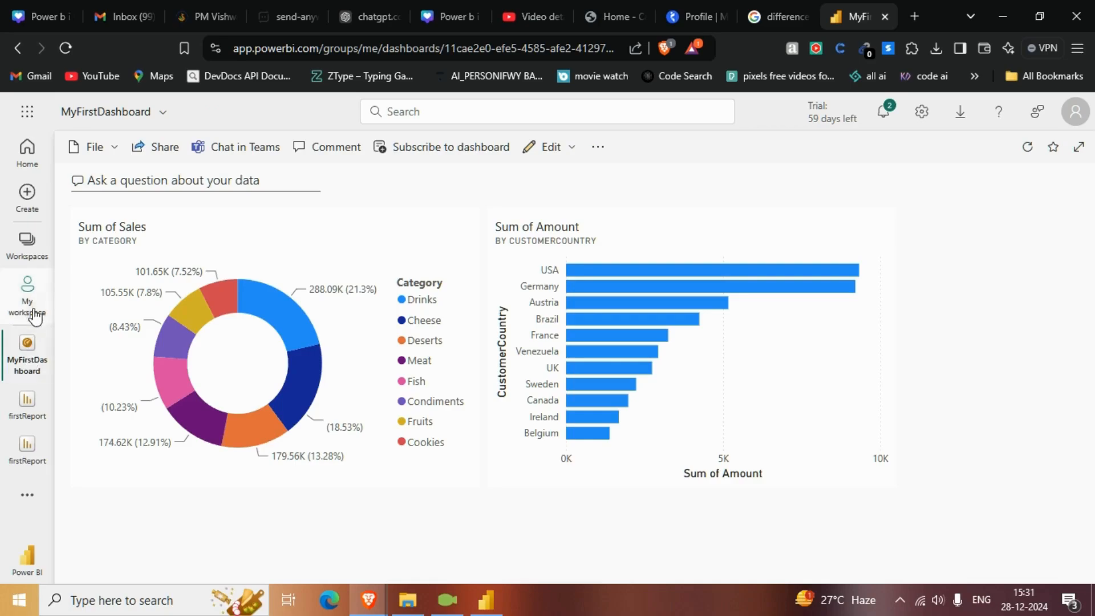
{"action": "left_click", "coordinate": [35, 314]}
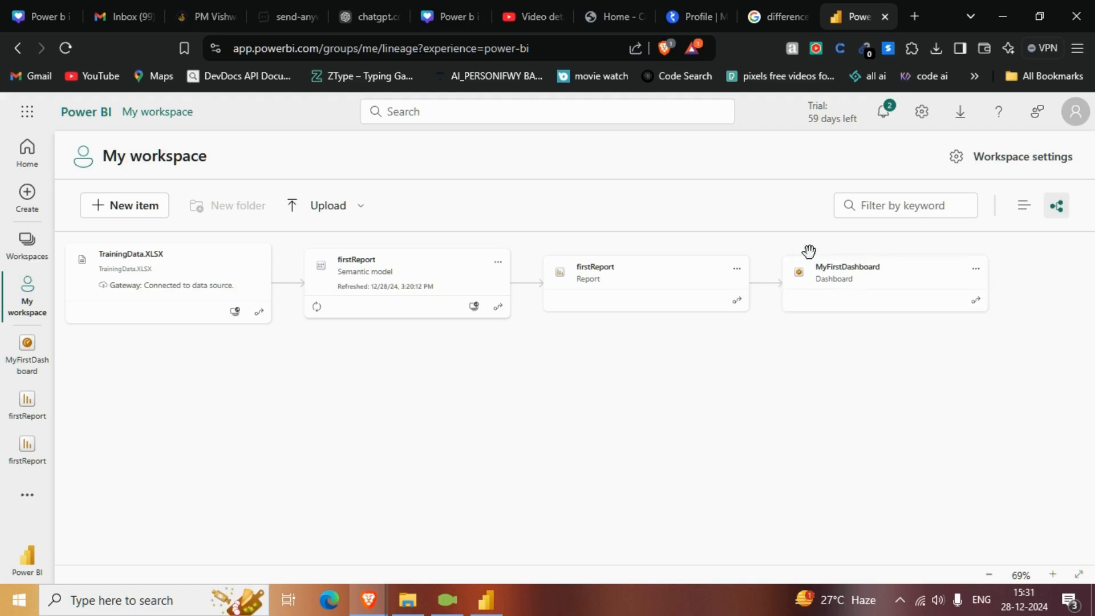
{"action": "left_click", "coordinate": [22, 457]}
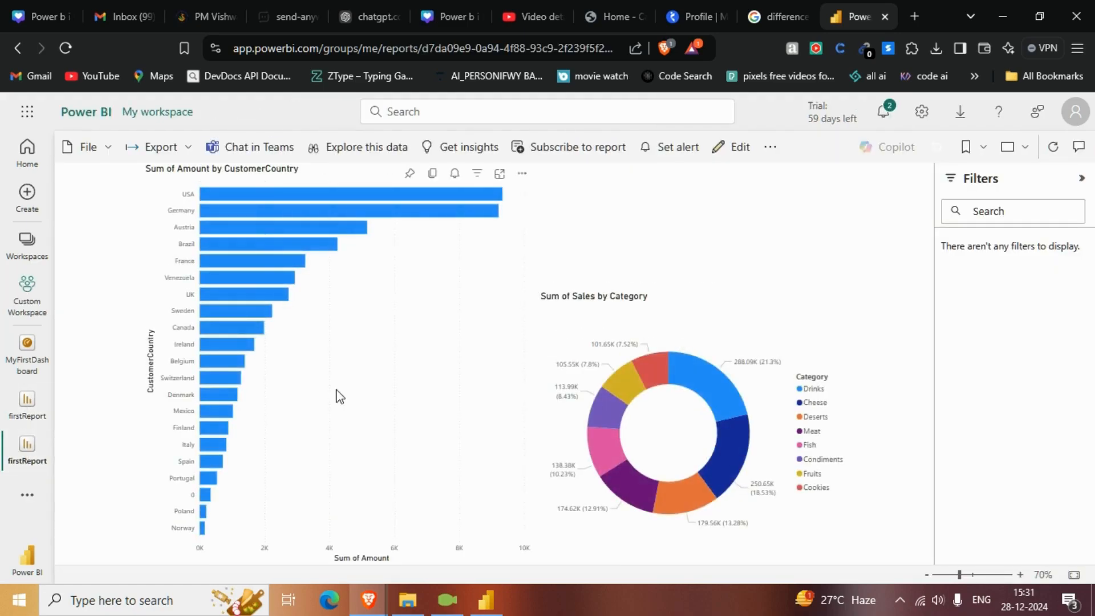
- Open the firstReport report stored in Custom Workspace
{"action": "left_click", "coordinate": [26, 403]}
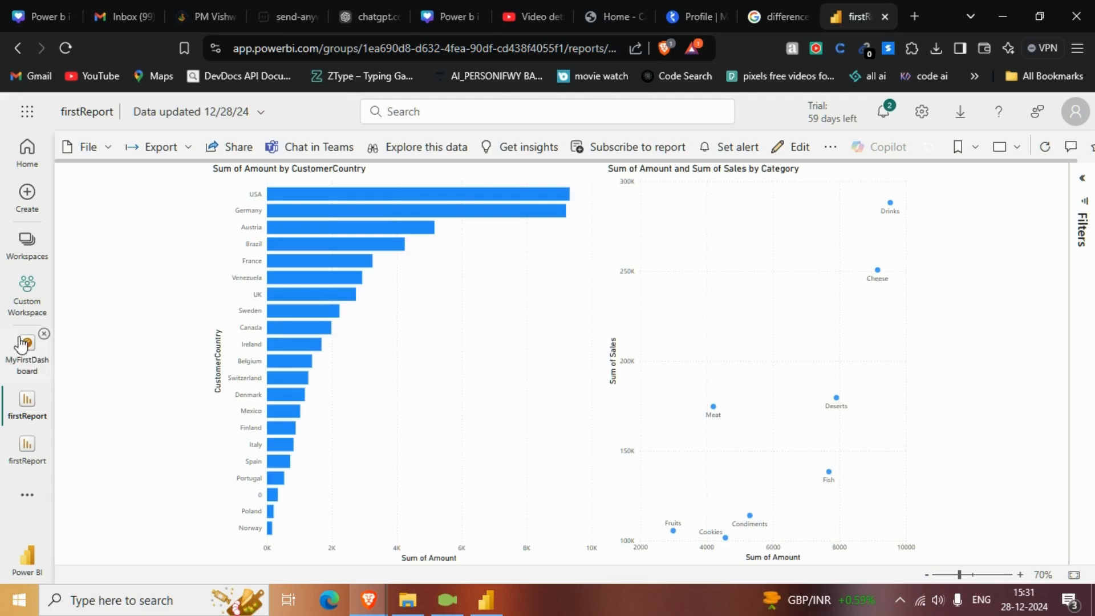
{"action": "left_click", "coordinate": [25, 297]}
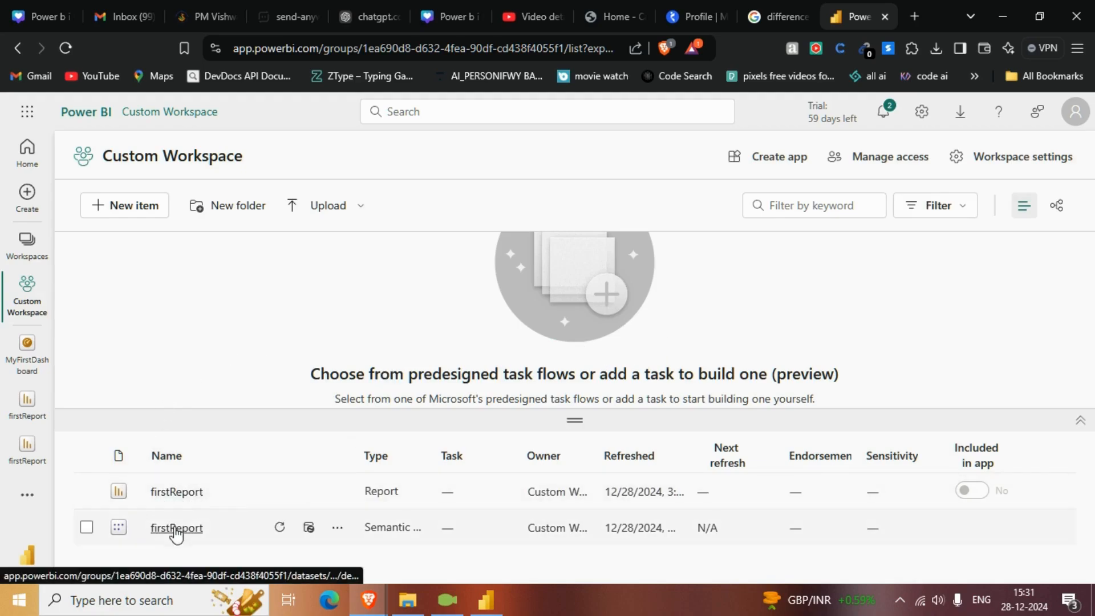
{"action": "left_click", "coordinate": [178, 502]}
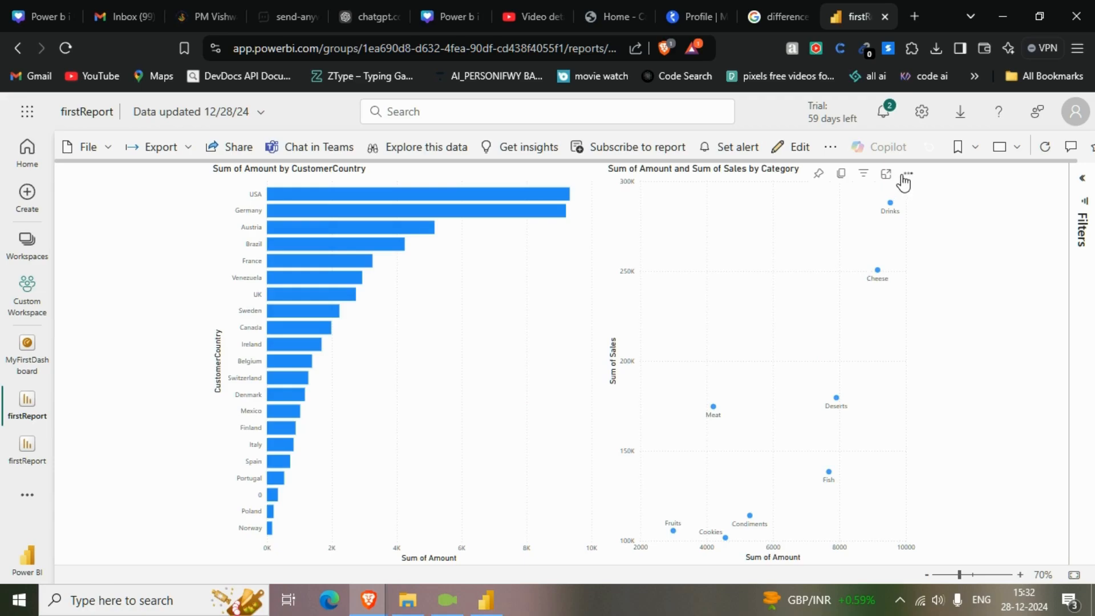
- Pin the Sum of Amount and Sum of Sales by Category scatter chart to a new dashboard named seconddashboard
{"action": "left_click", "coordinate": [820, 175]}
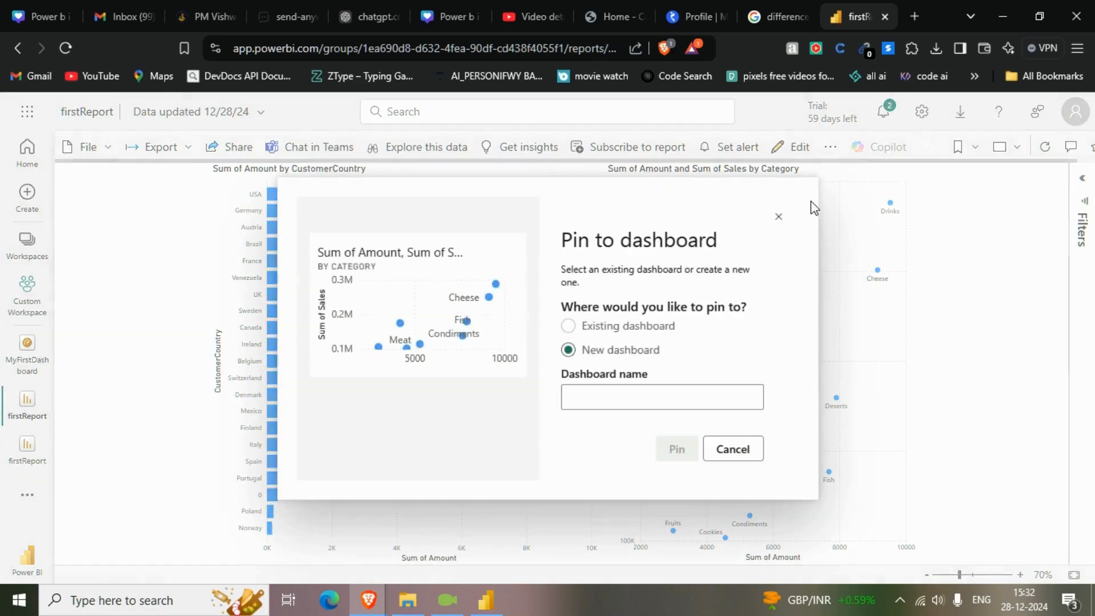
{"action": "left_click", "coordinate": [611, 394]}
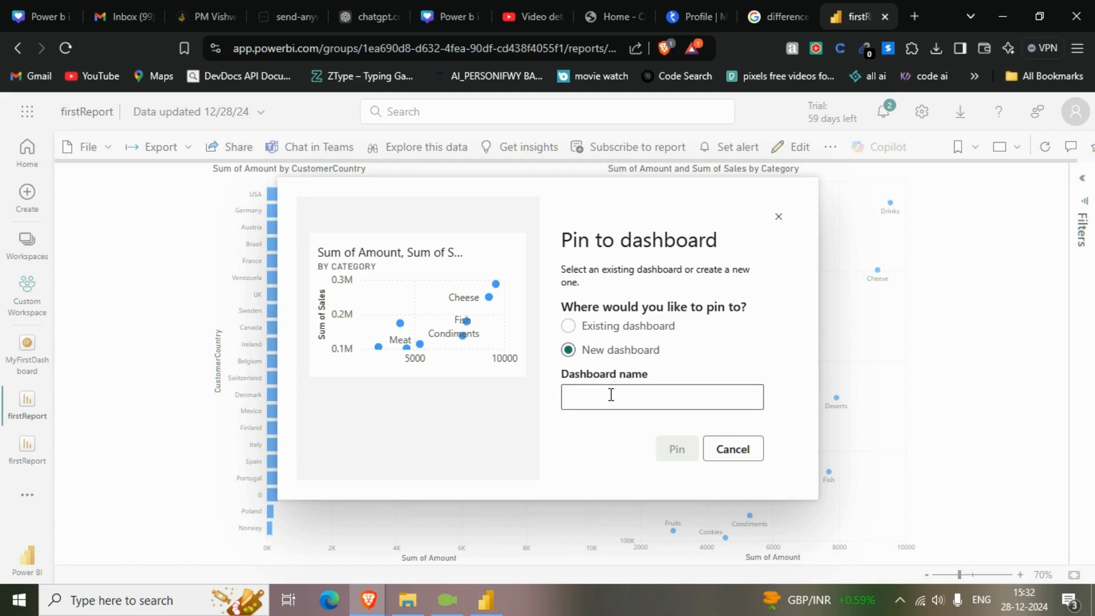
{"action": "type", "text": "s"}
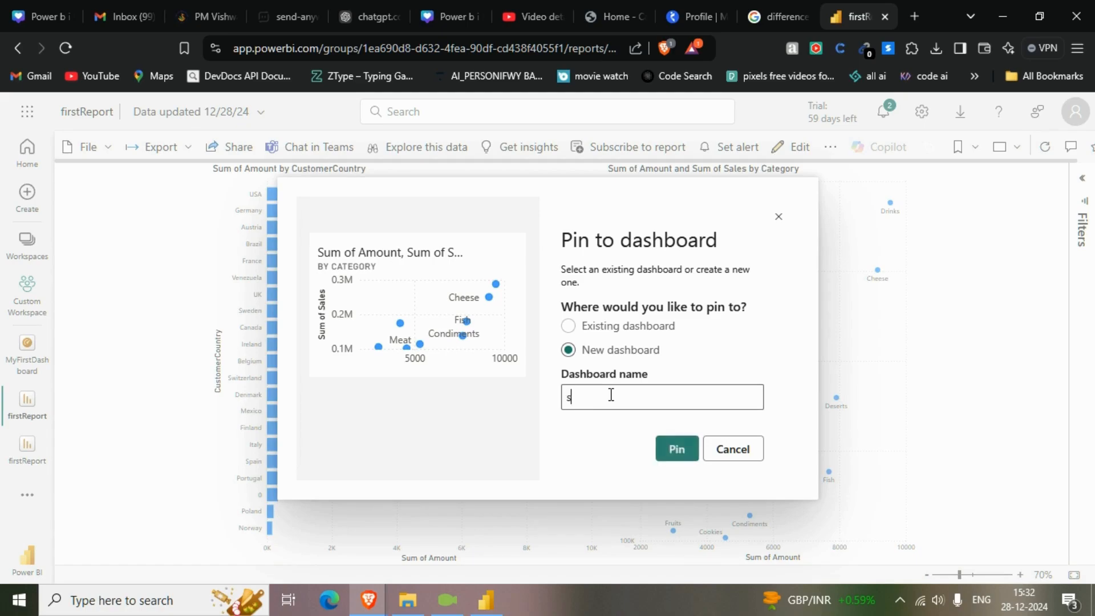
{"action": "type", "text": "econddashboard"}
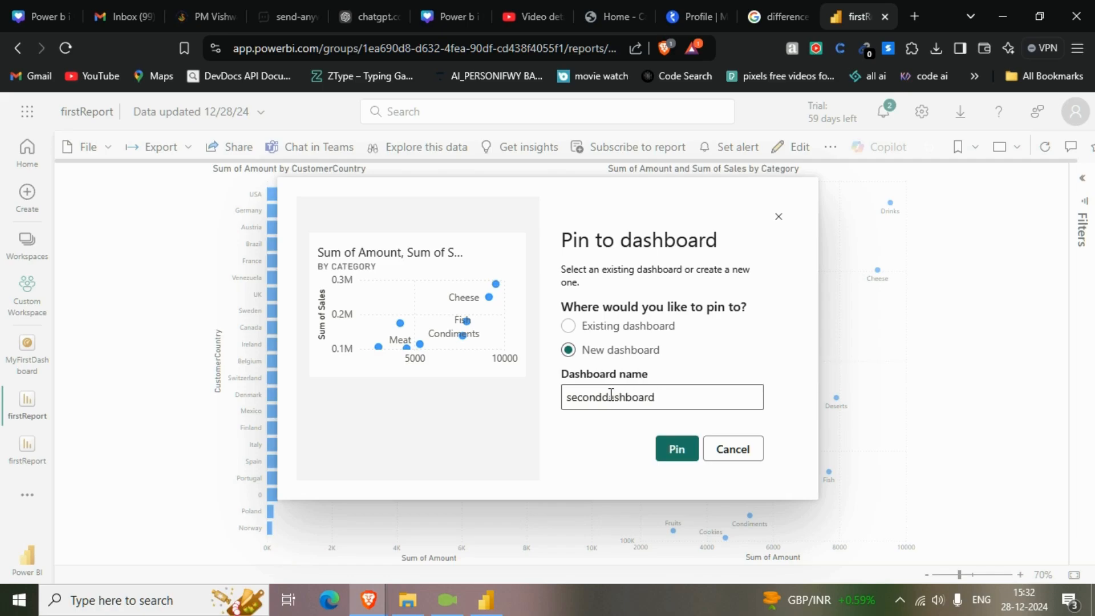
{"action": "left_click", "coordinate": [681, 454]}
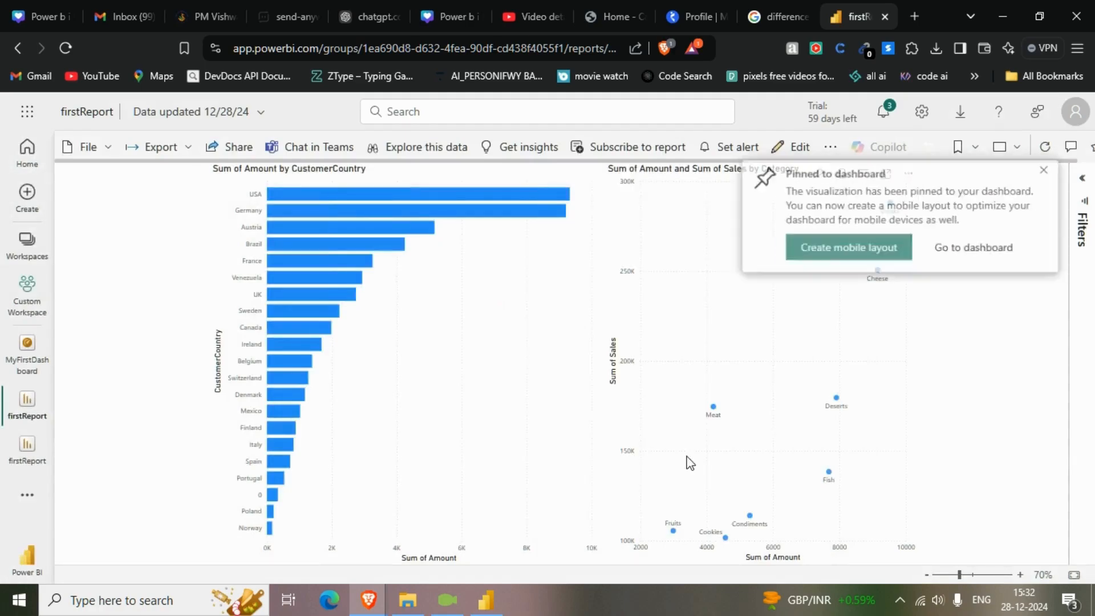
{"action": "left_click", "coordinate": [1054, 168]}
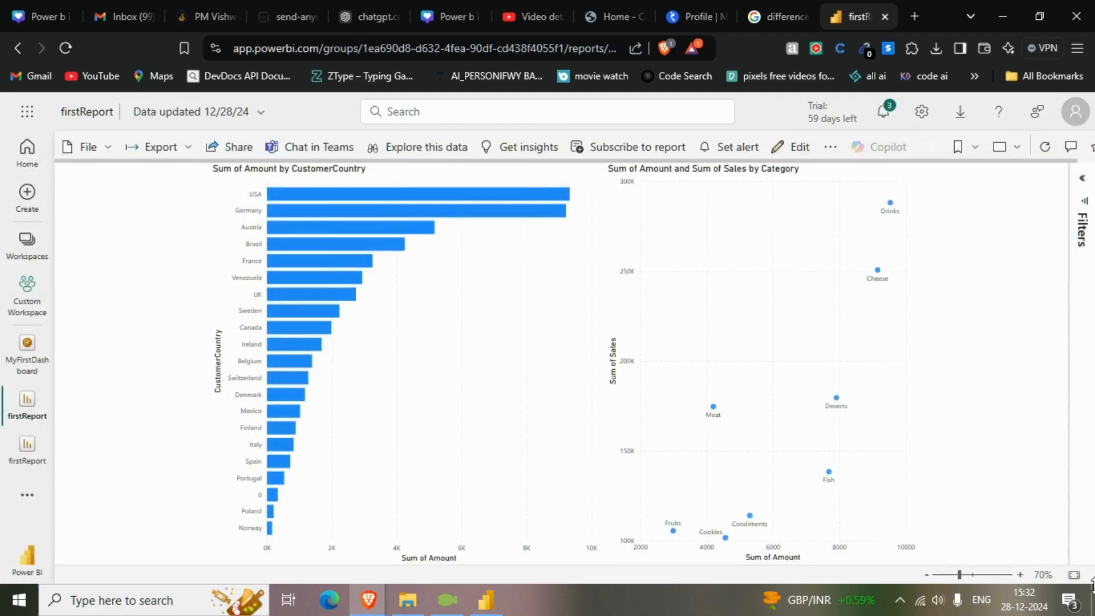
- Open seconddashboard from Custom Workspace to view the pinned scatter chart, and return to the workspace
{"action": "left_click", "coordinate": [23, 310]}
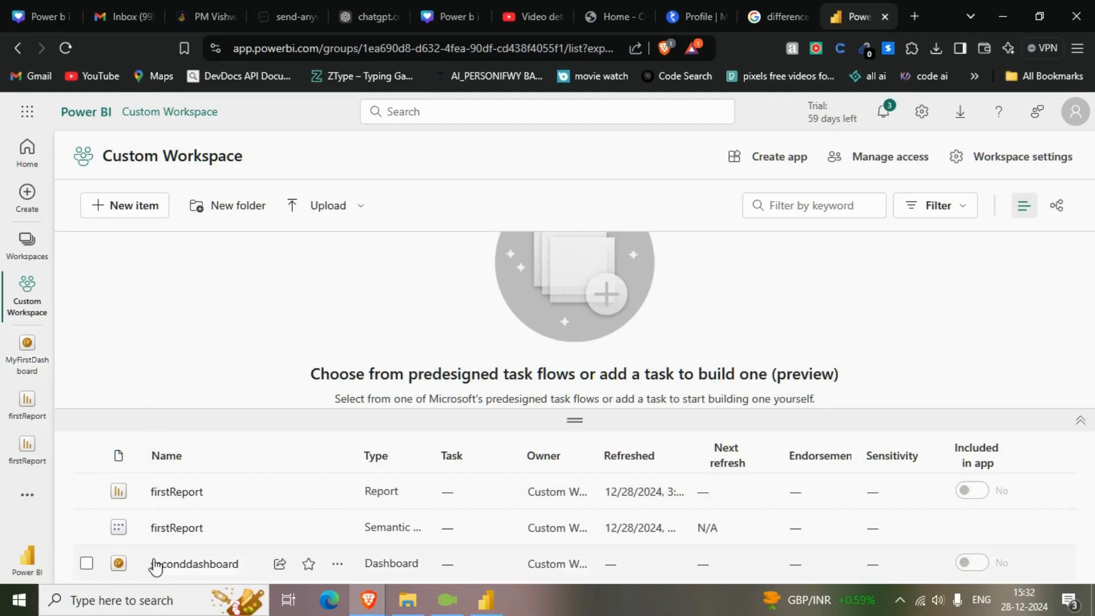
{"action": "left_click", "coordinate": [177, 566]}
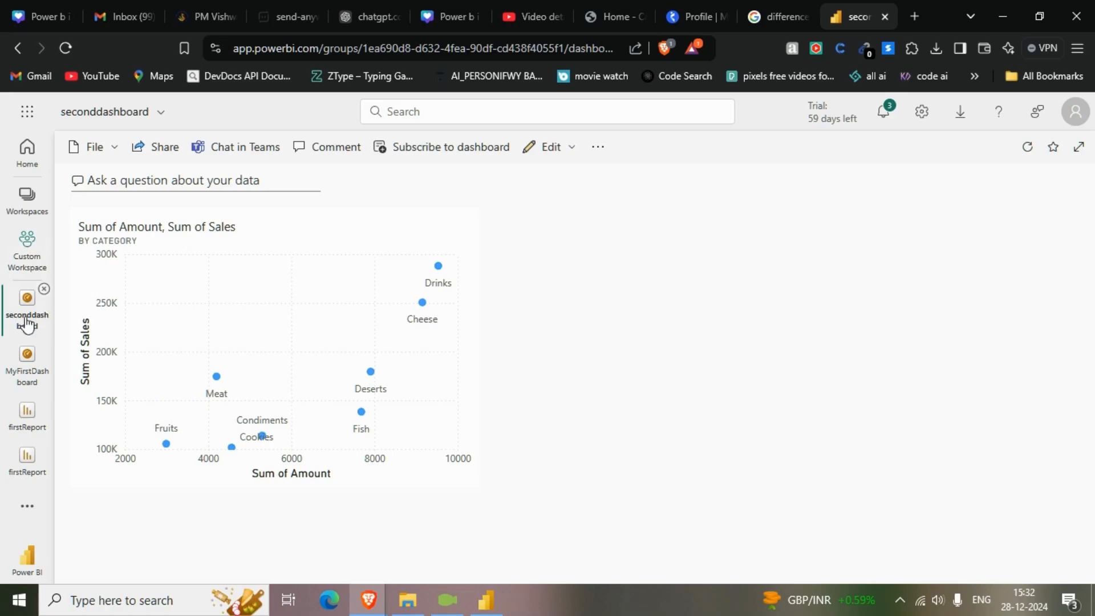
{"action": "left_click", "coordinate": [29, 248]}
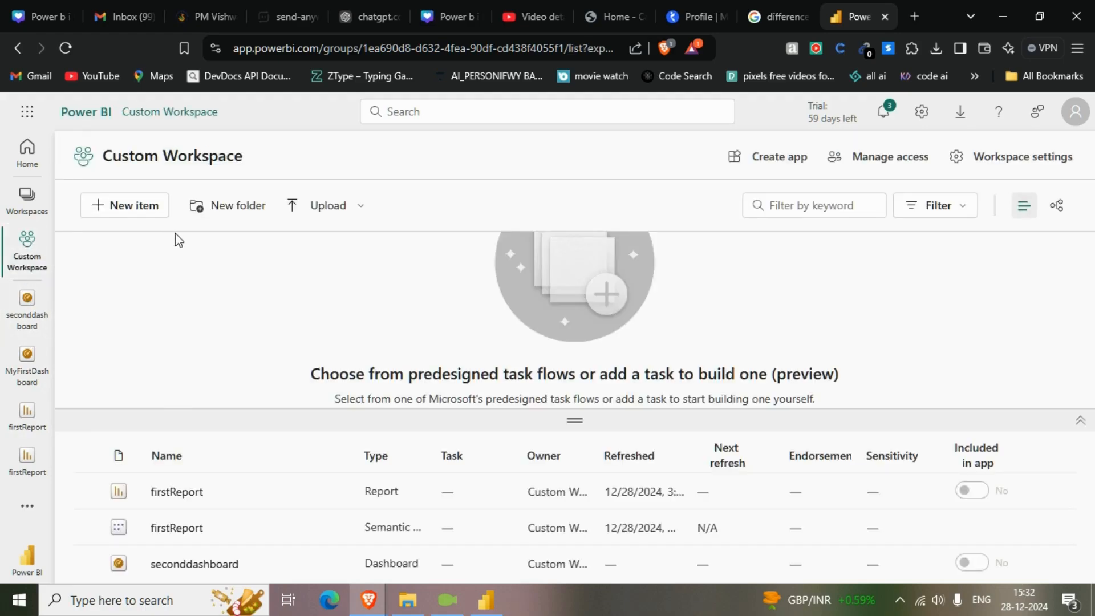
- Switch to My workspace and open its firstReport report from the lineage
{"action": "left_click", "coordinate": [27, 201]}
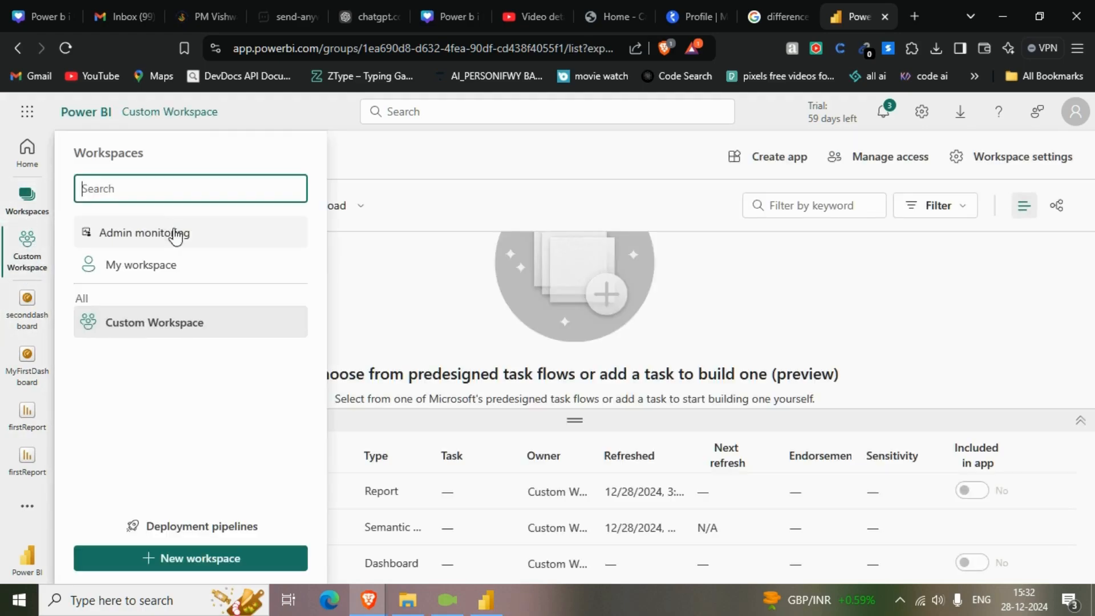
{"action": "left_click", "coordinate": [137, 263]}
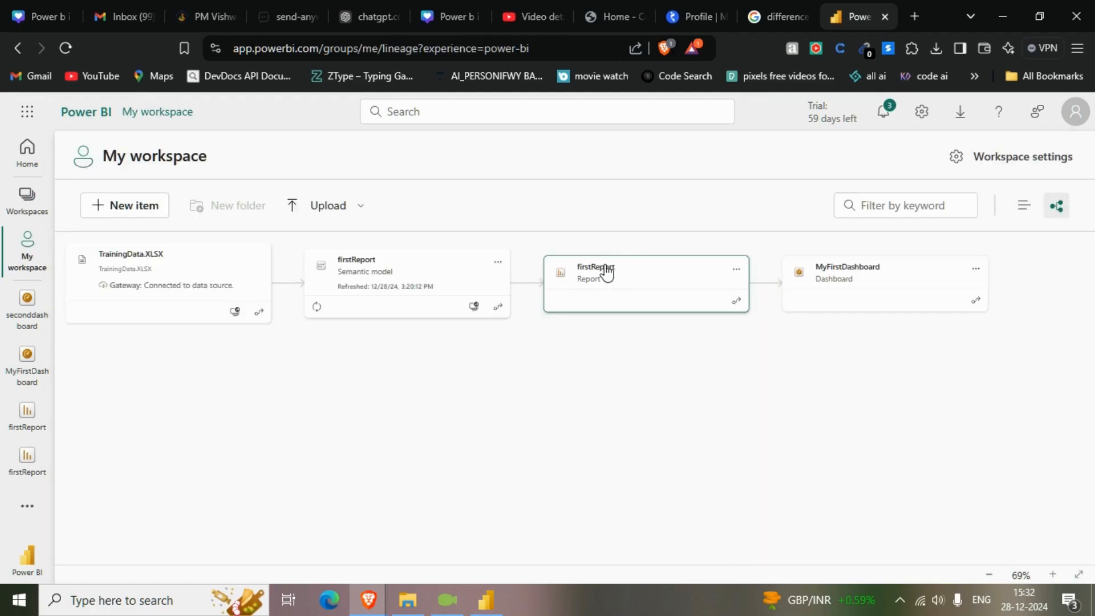
{"action": "left_click", "coordinate": [606, 273]}
{"action": "left_click", "coordinate": [785, 227]}
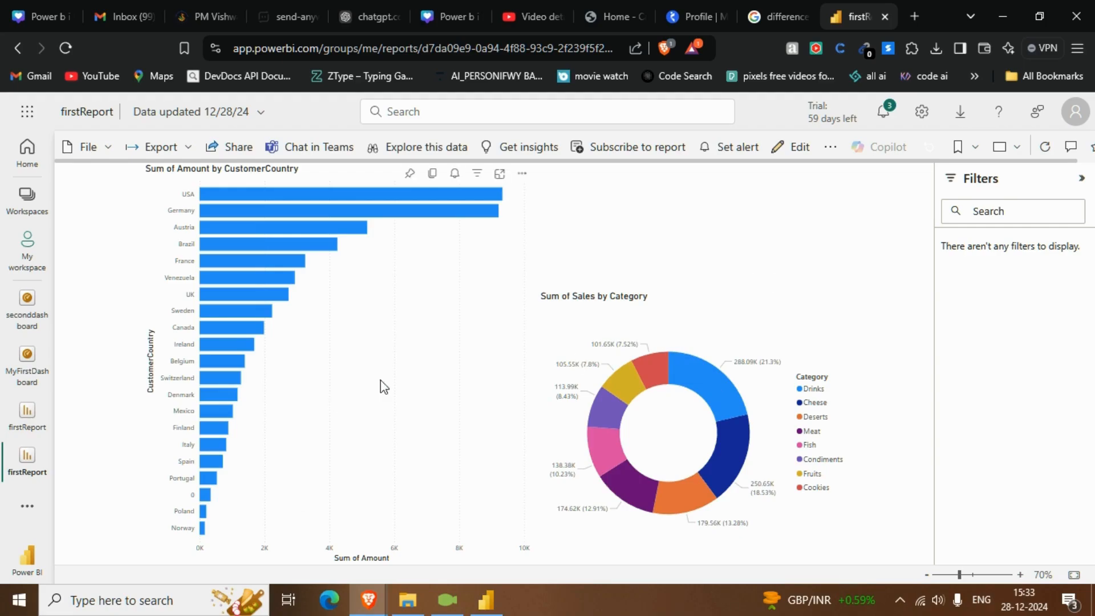
- Check which existing dashboards the Sum of Sales by Category donut chart can be pinned to, and close without pinning
{"action": "left_click", "coordinate": [698, 314]}
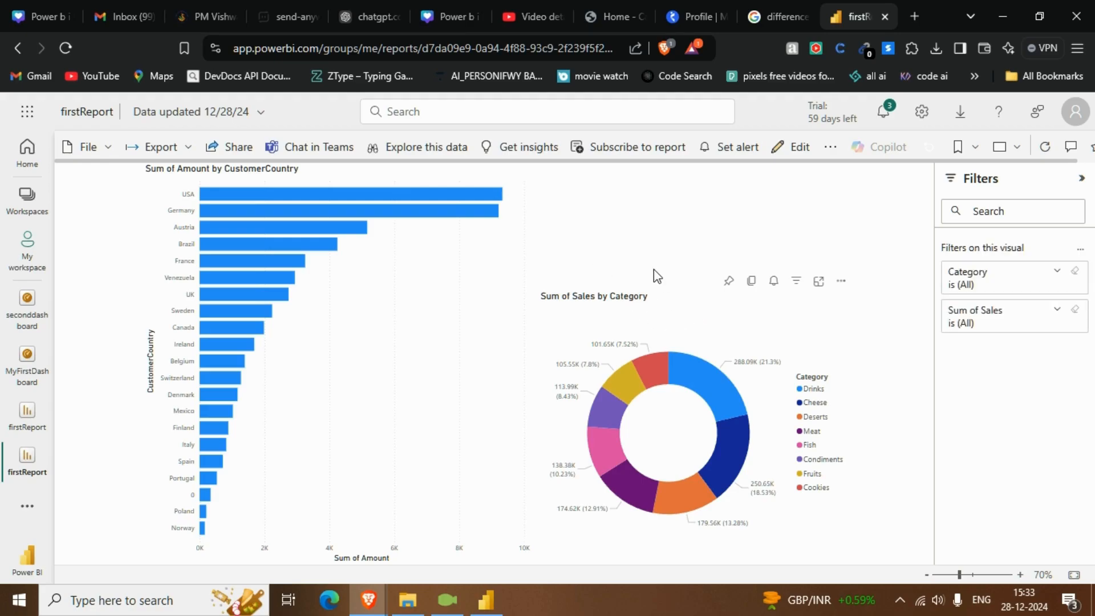
{"action": "left_click", "coordinate": [729, 282]}
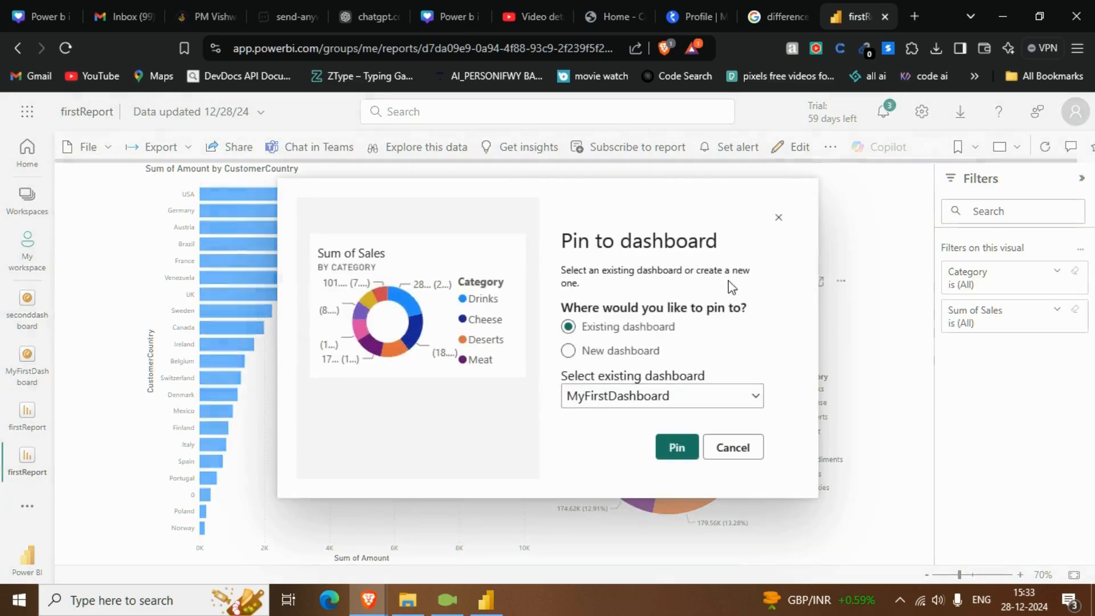
{"action": "left_click", "coordinate": [688, 402]}
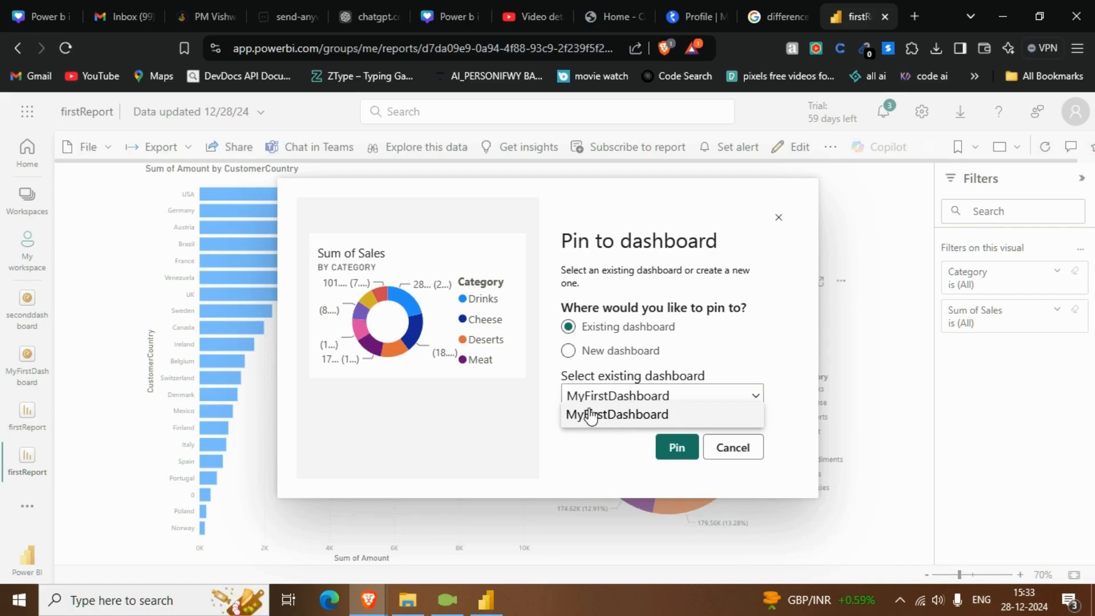
{"action": "left_click", "coordinate": [779, 220]}
{"action": "left_click", "coordinate": [779, 221]}
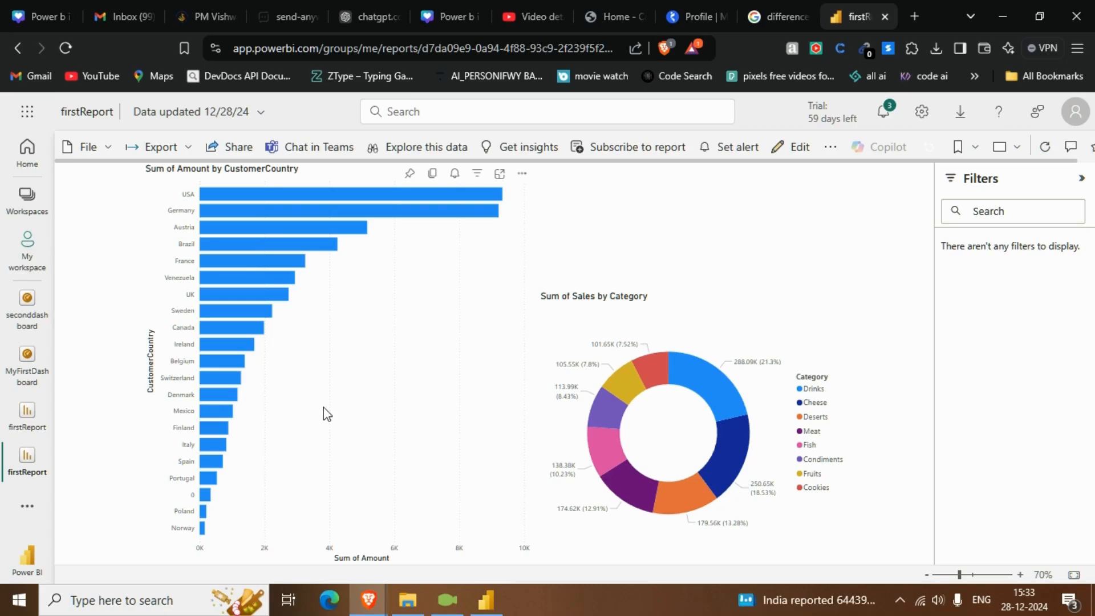
- Review the recommended and recent items on the Home page and the list of workspaces
{"action": "mouse_move", "coordinate": [215, 368]}
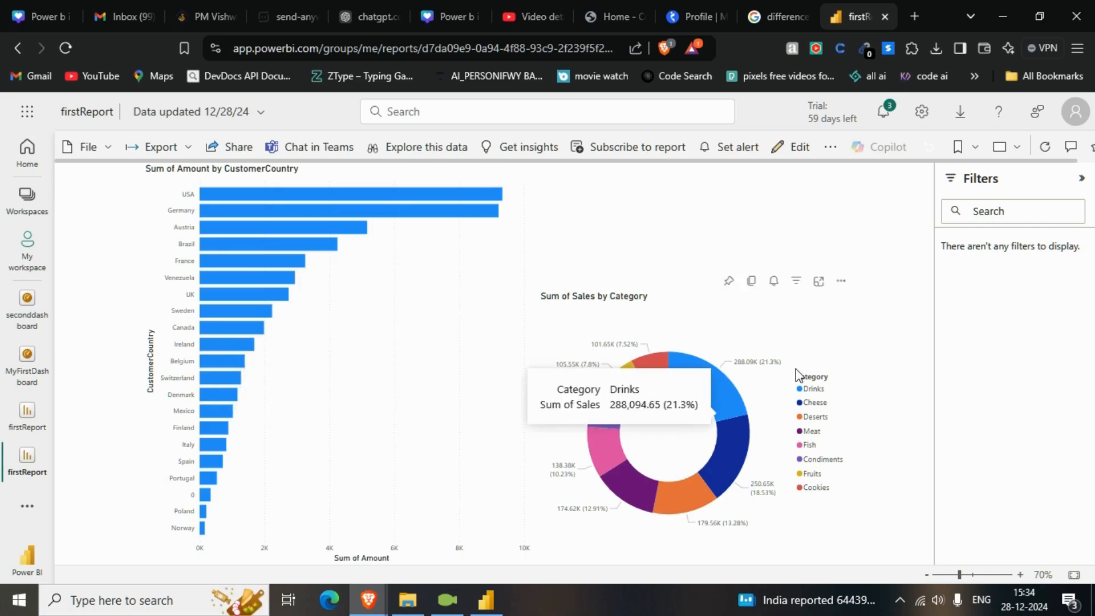
{"action": "left_click", "coordinate": [27, 149]}
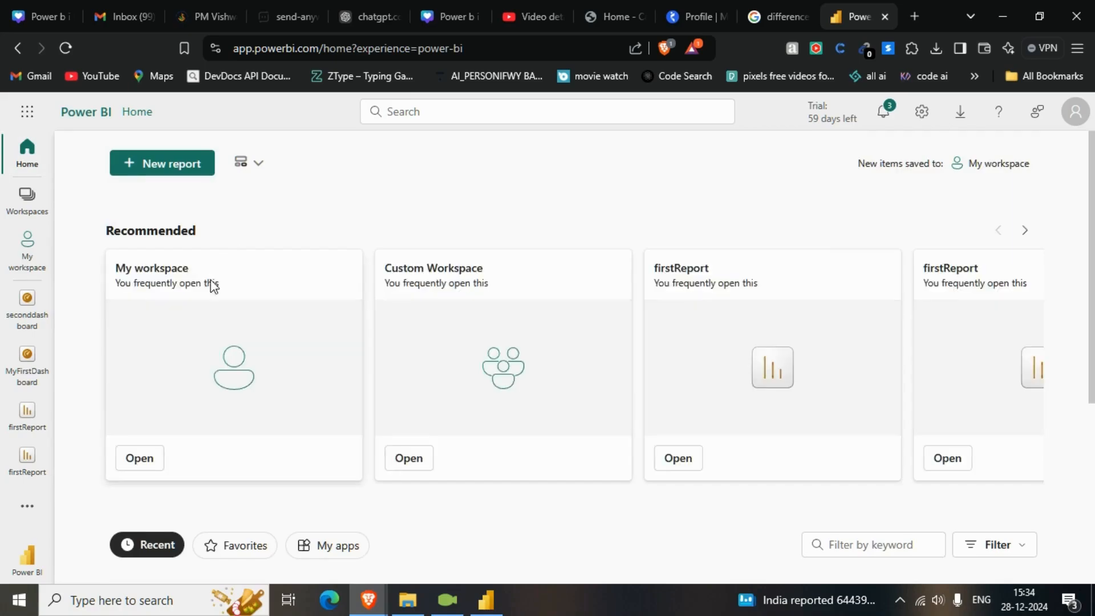
{"action": "scroll", "coordinate": [211, 251], "scroll_direction": "down", "scroll_amount": 5}
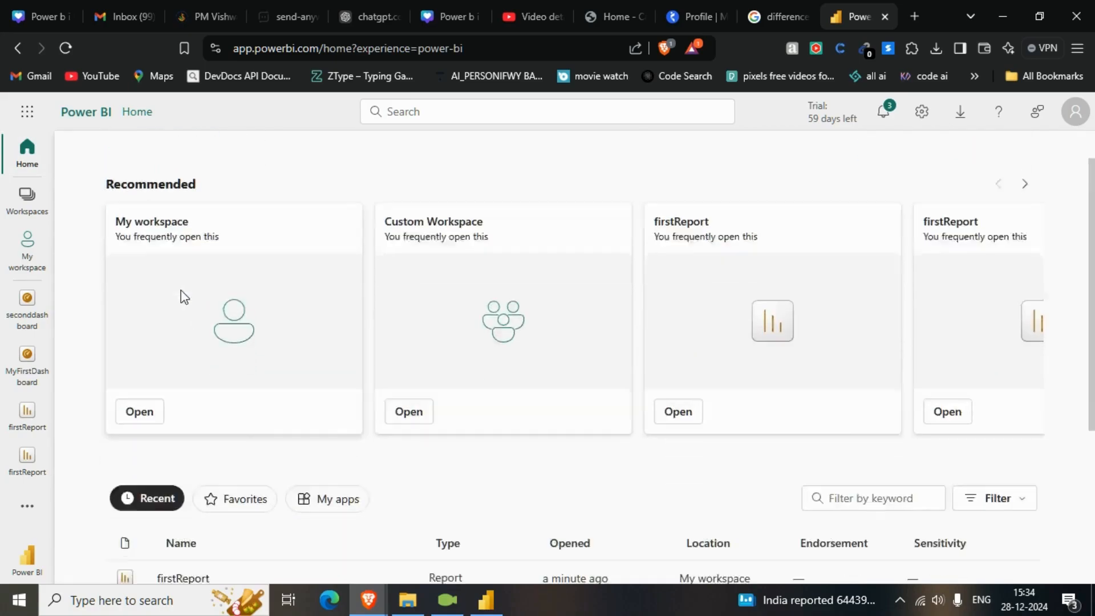
{"action": "scroll", "coordinate": [239, 371], "scroll_direction": "up", "scroll_amount": 4}
{"action": "scroll", "coordinate": [196, 456], "scroll_direction": "down", "scroll_amount": 3}
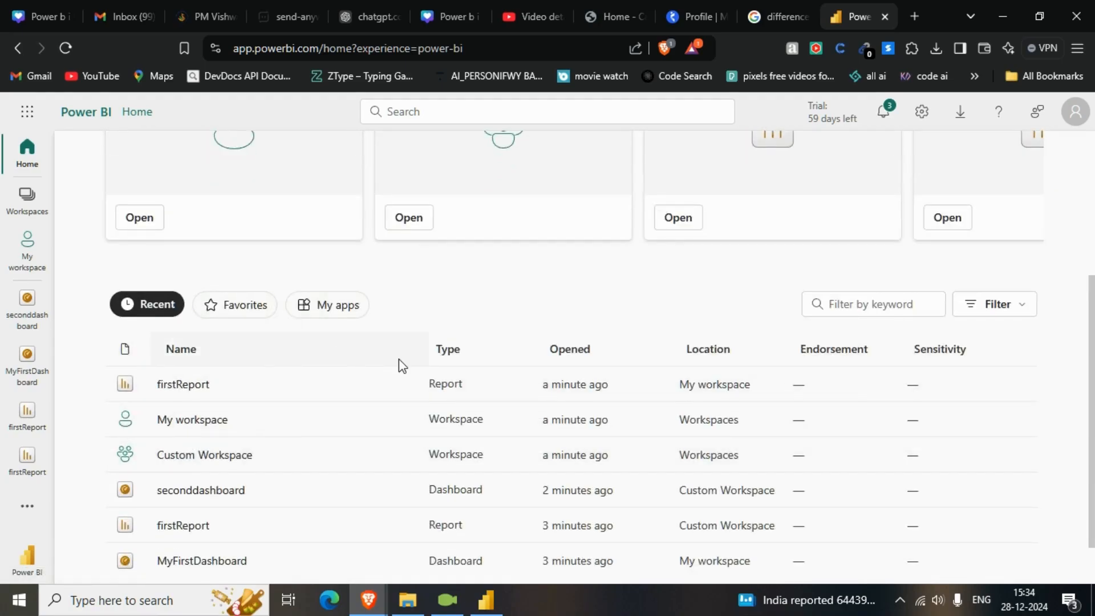
{"action": "scroll", "coordinate": [399, 362], "scroll_direction": "up", "scroll_amount": 3}
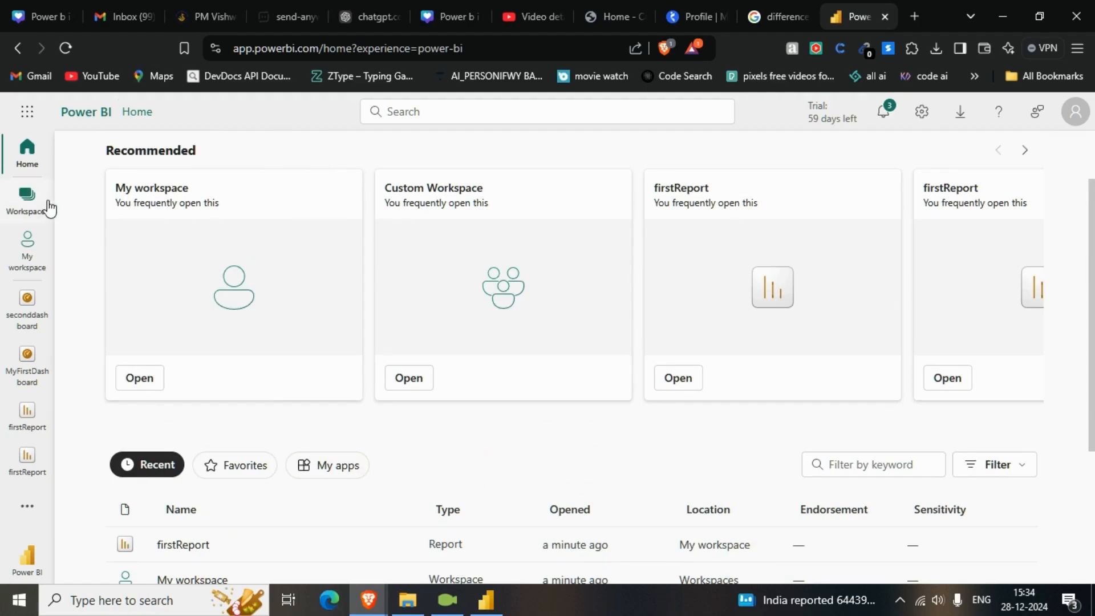
{"action": "left_click", "coordinate": [30, 205]}
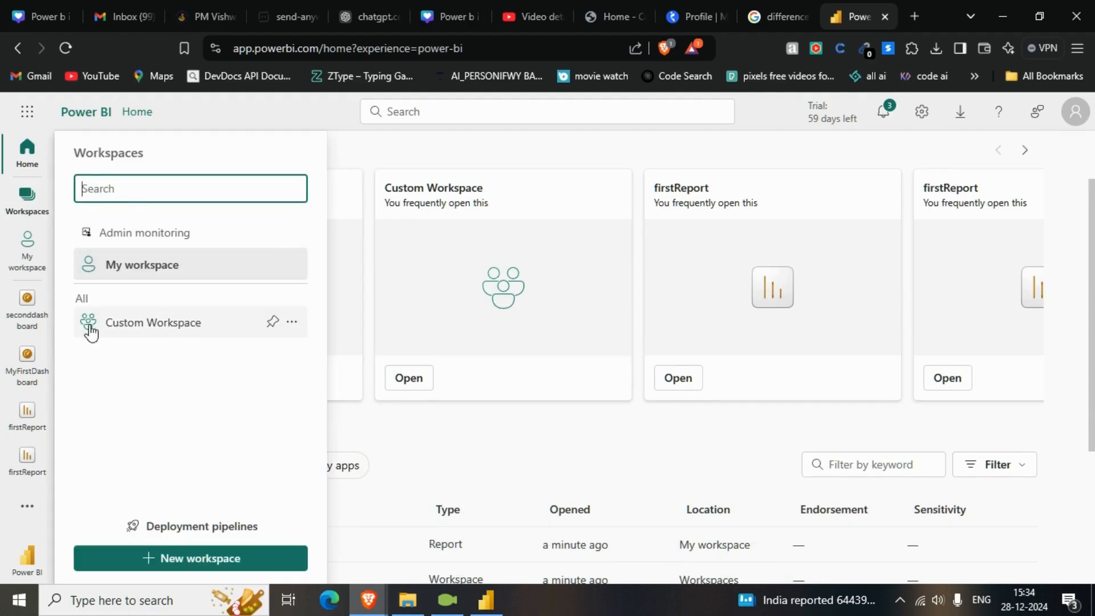
{"action": "left_click", "coordinate": [23, 263]}
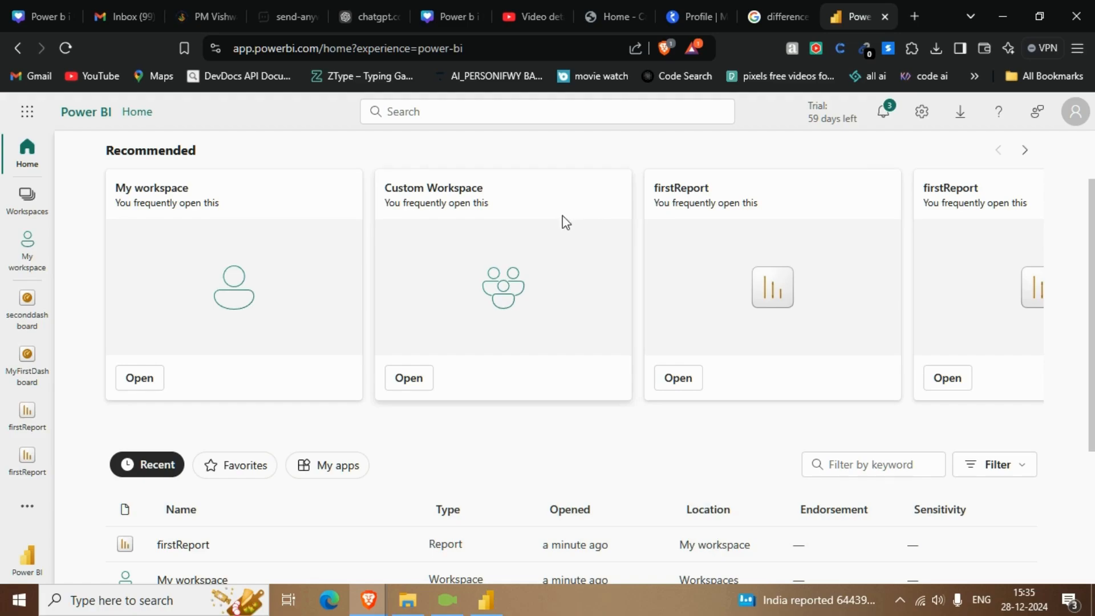
- Look through the available settings and the recent notifications, closing each after viewing
{"action": "left_click", "coordinate": [922, 112]}
{"action": "scroll", "coordinate": [904, 274], "scroll_direction": "down", "scroll_amount": 1}
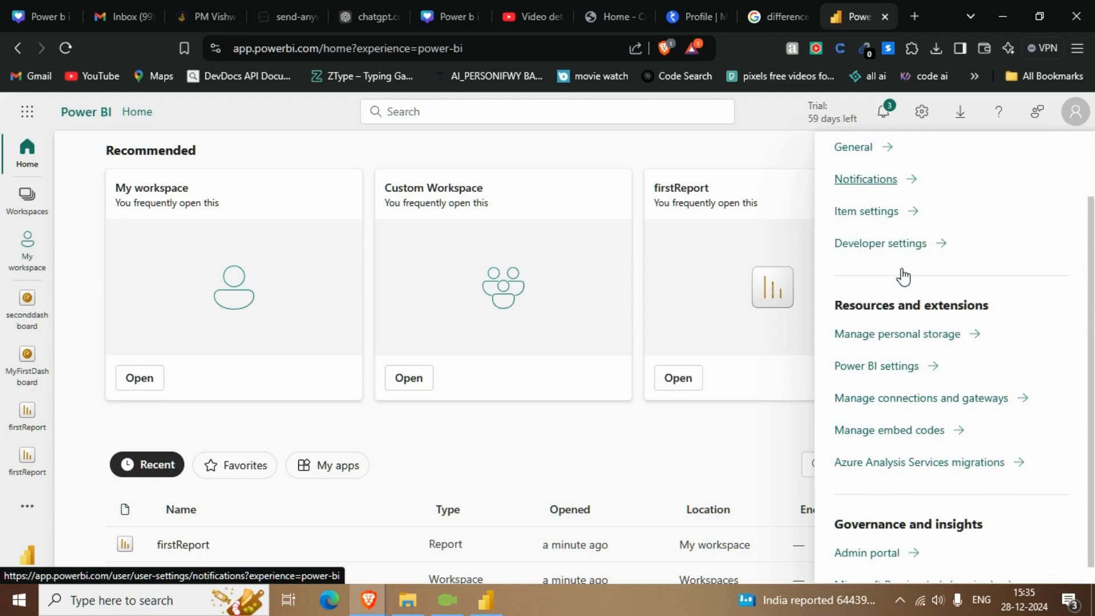
{"action": "scroll", "coordinate": [878, 251], "scroll_direction": "up", "scroll_amount": 1}
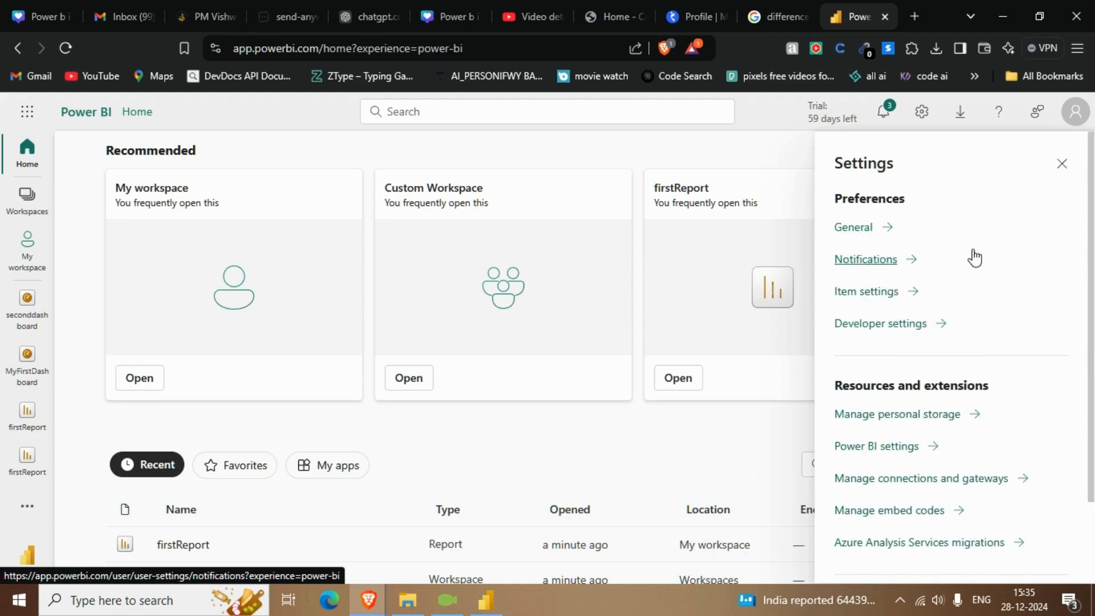
{"action": "left_click", "coordinate": [1063, 166]}
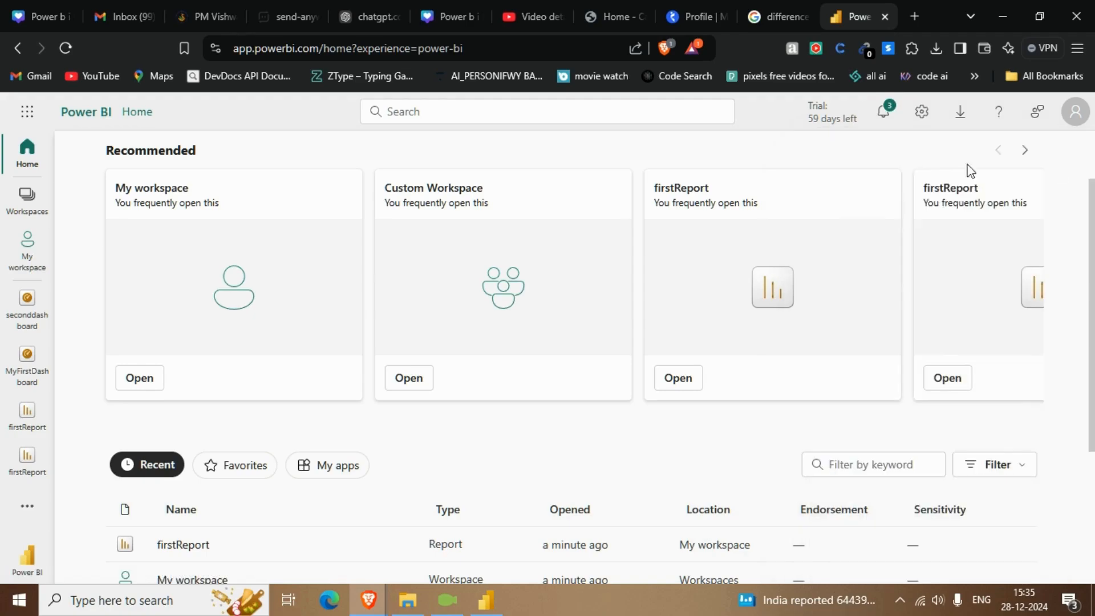
{"action": "left_click", "coordinate": [884, 112]}
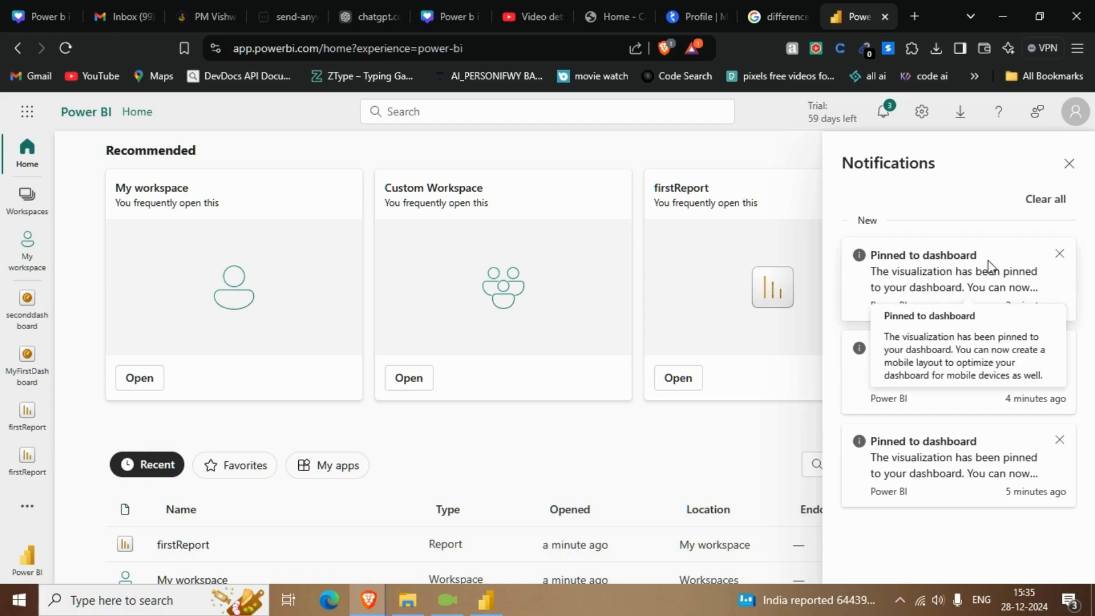
{"action": "left_click", "coordinate": [1069, 164]}
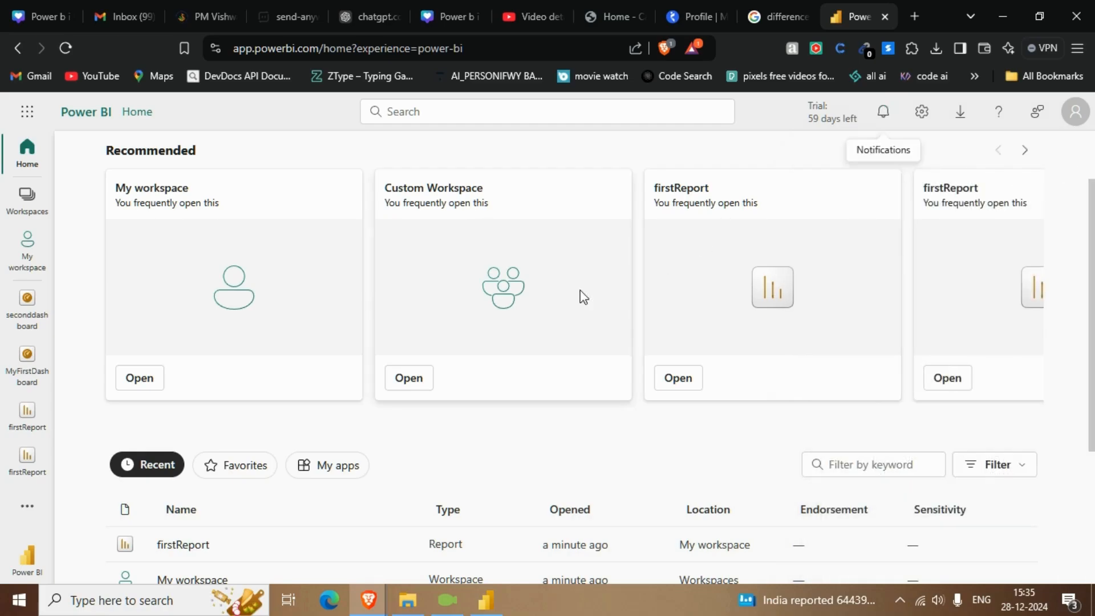
- Review the recent items on Home, and open the firstReport report's details from the My workspace lineage
{"action": "scroll", "coordinate": [256, 461], "scroll_direction": "down", "scroll_amount": 3}
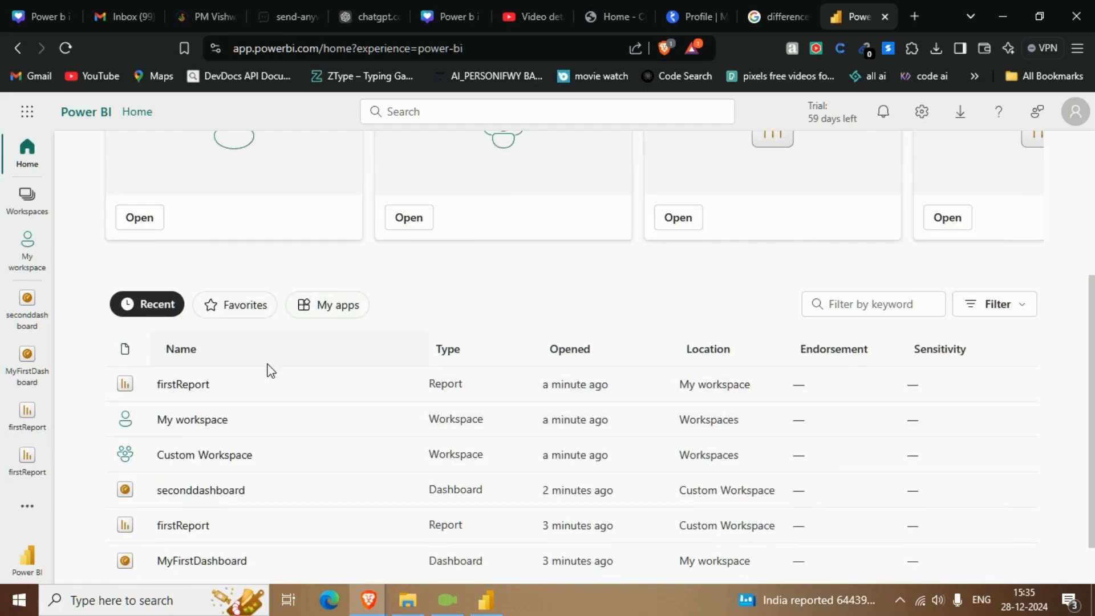
{"action": "scroll", "coordinate": [246, 377], "scroll_direction": "up", "scroll_amount": 1}
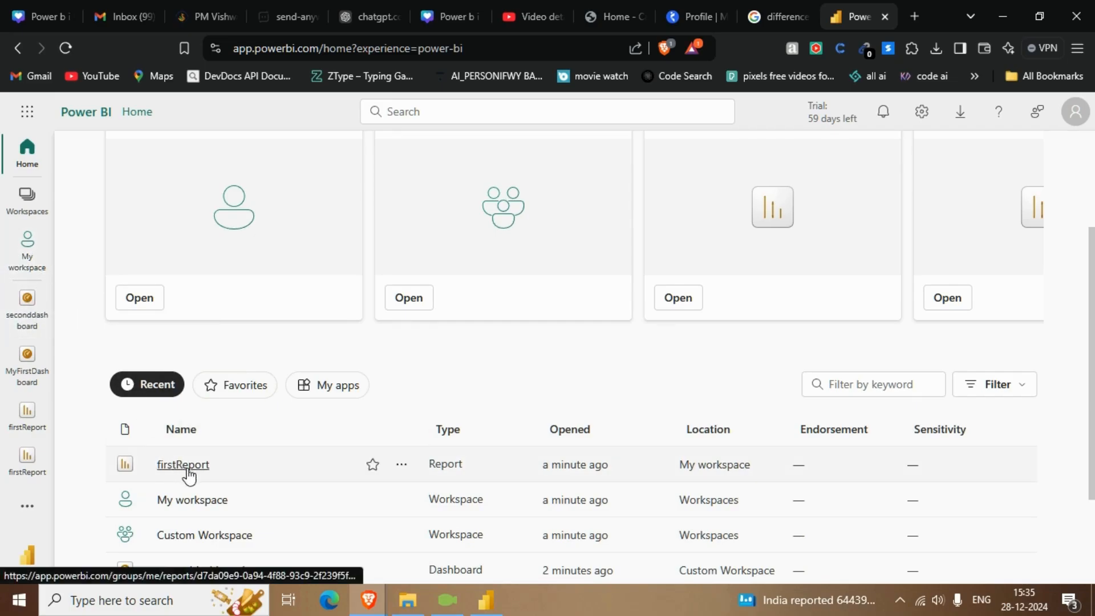
{"action": "left_click", "coordinate": [17, 266]}
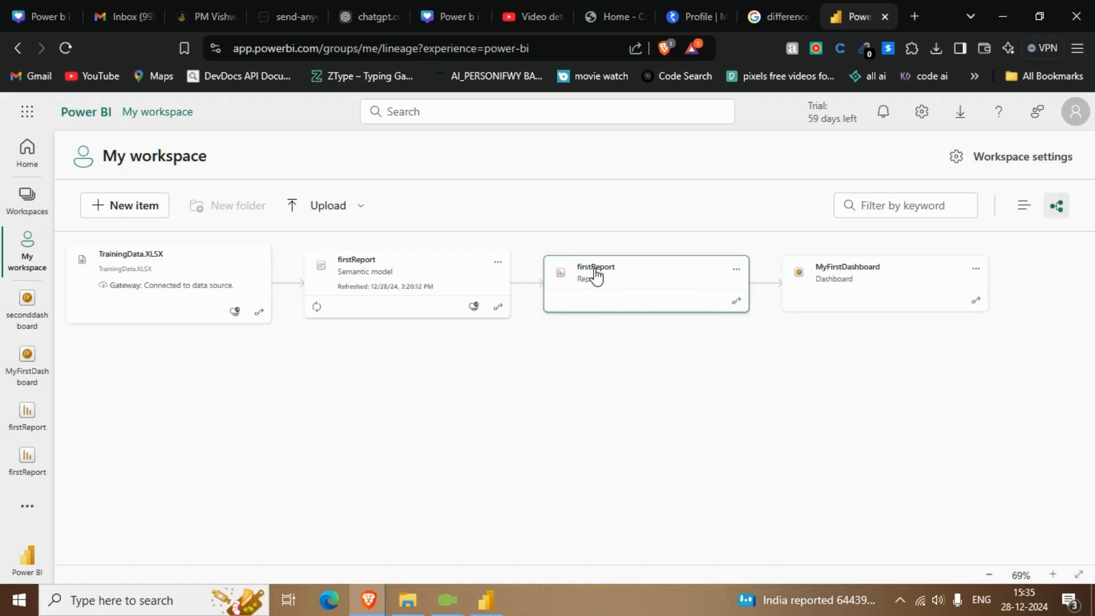
{"action": "left_click", "coordinate": [596, 276]}
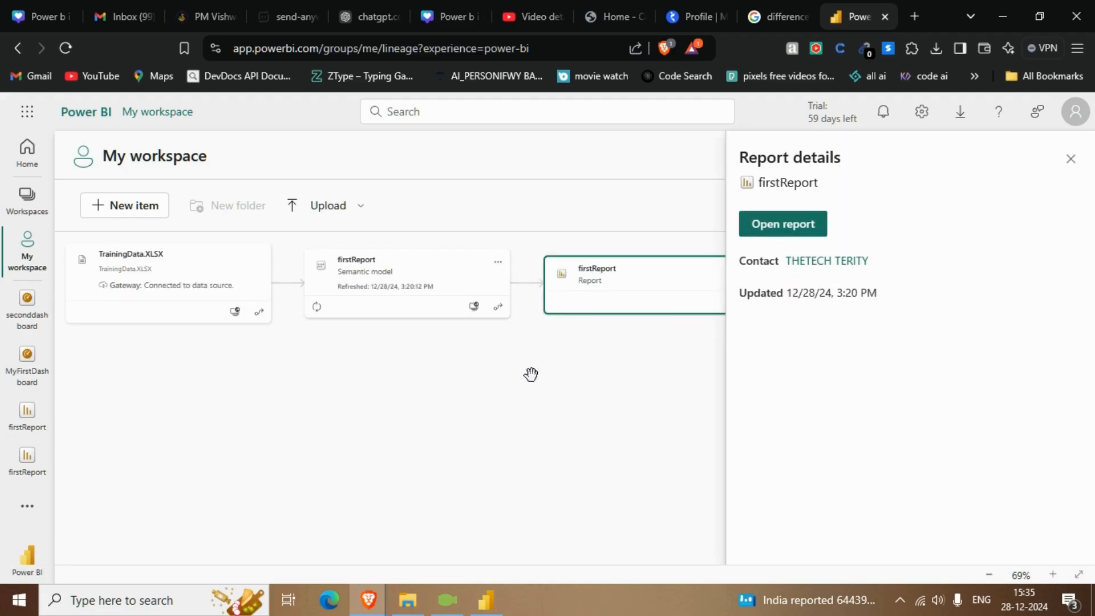
- Close the firstReport details and review the contents of My workspace in list view
{"action": "left_click", "coordinate": [529, 399]}
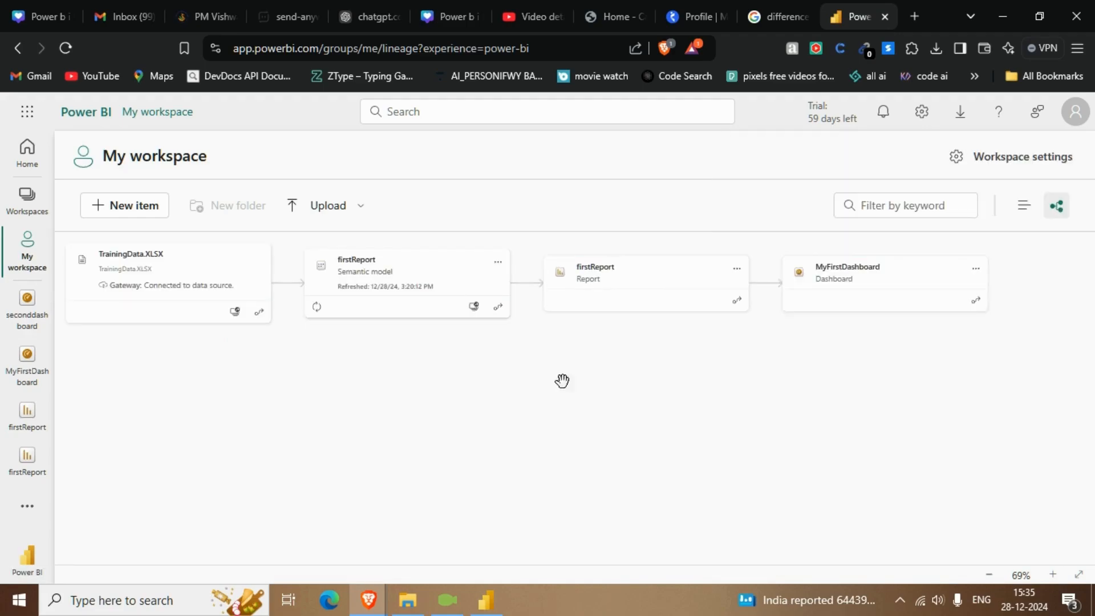
{"action": "left_click", "coordinate": [1022, 215]}
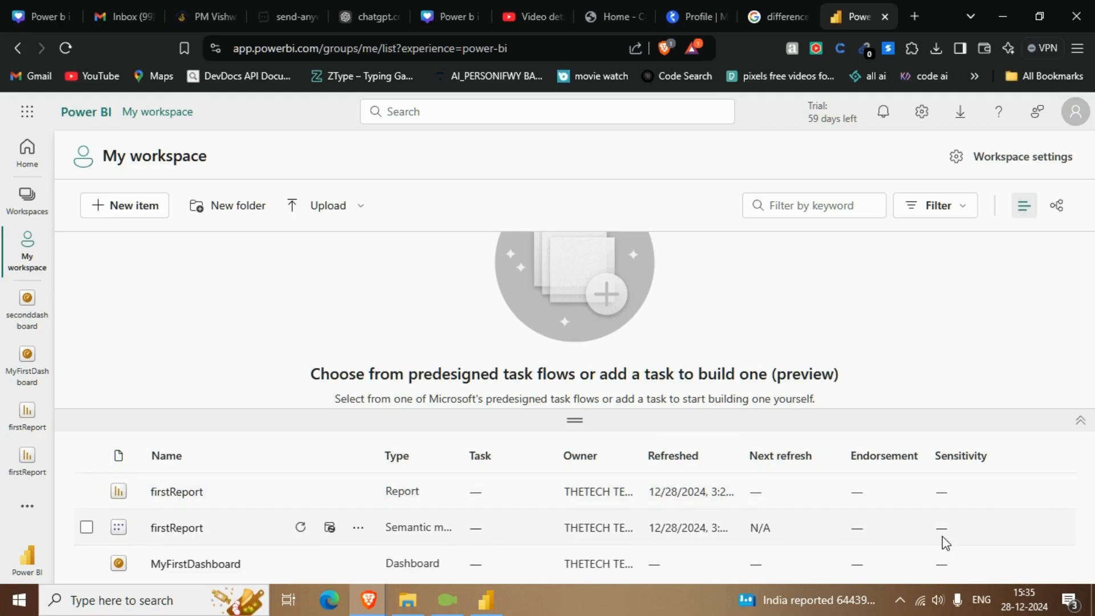
- Return to Home, examine the preferences, resources and governance options in the settings, and close them
{"action": "left_click", "coordinate": [26, 151]}
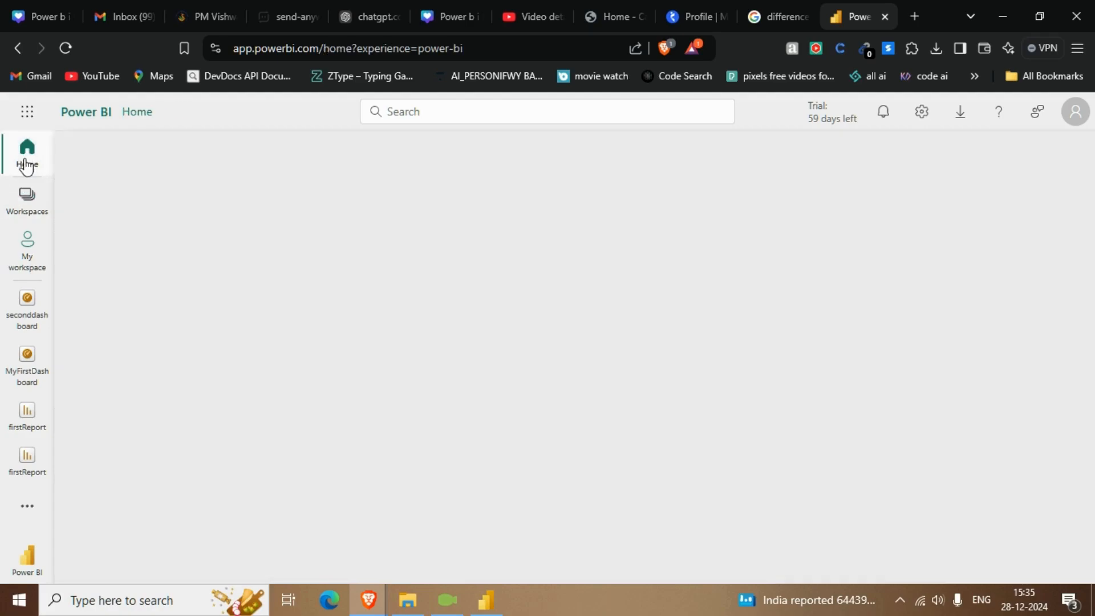
{"action": "left_click", "coordinate": [923, 111]}
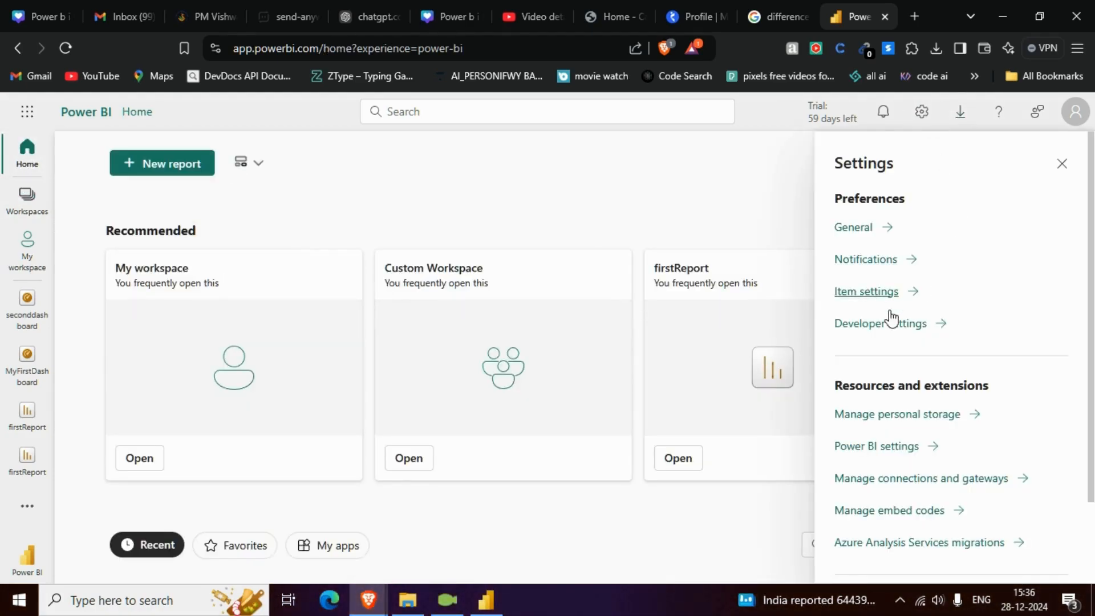
{"action": "scroll", "coordinate": [890, 331], "scroll_direction": "down", "scroll_amount": 2}
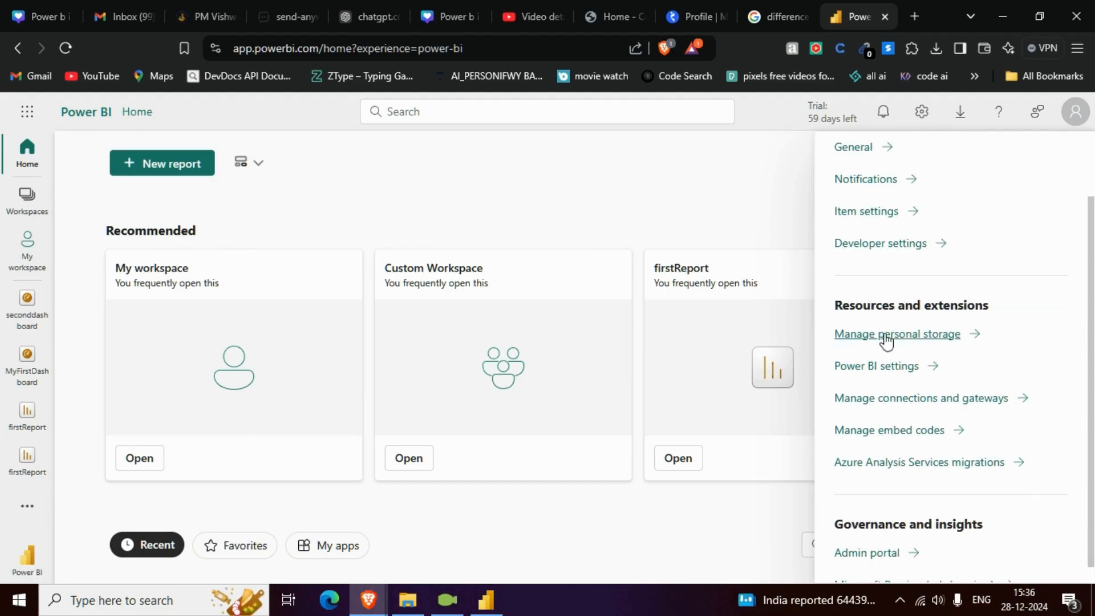
{"action": "scroll", "coordinate": [896, 300], "scroll_direction": "down", "scroll_amount": 1}
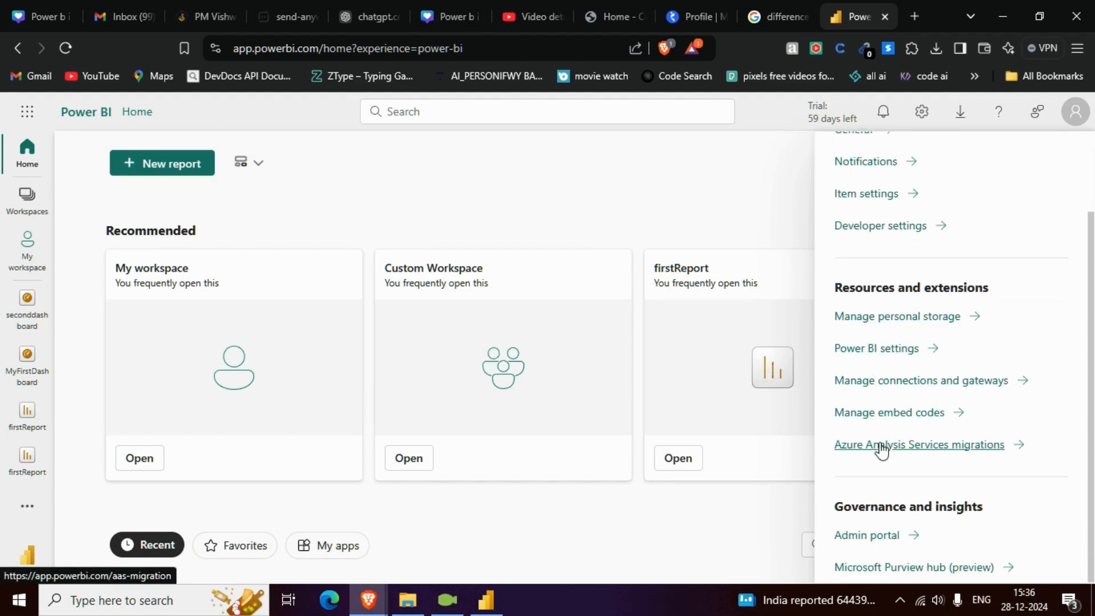
{"action": "scroll", "coordinate": [925, 433], "scroll_direction": "up", "scroll_amount": 2}
{"action": "scroll", "coordinate": [913, 429], "scroll_direction": "down", "scroll_amount": 2}
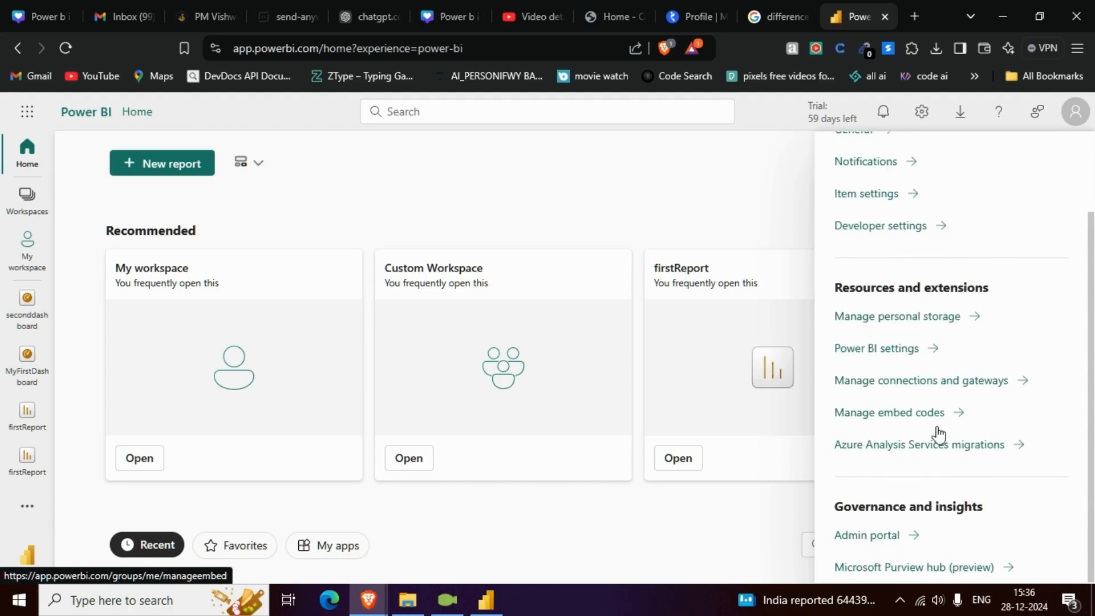
{"action": "scroll", "coordinate": [938, 450], "scroll_direction": "up", "scroll_amount": 2}
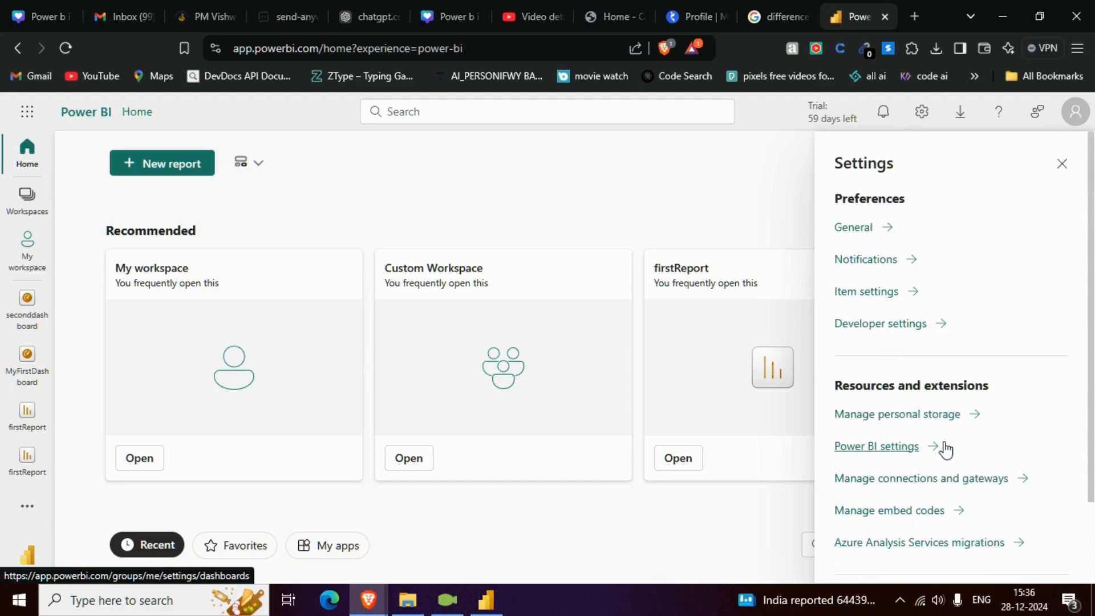
{"action": "left_click", "coordinate": [1063, 165]}
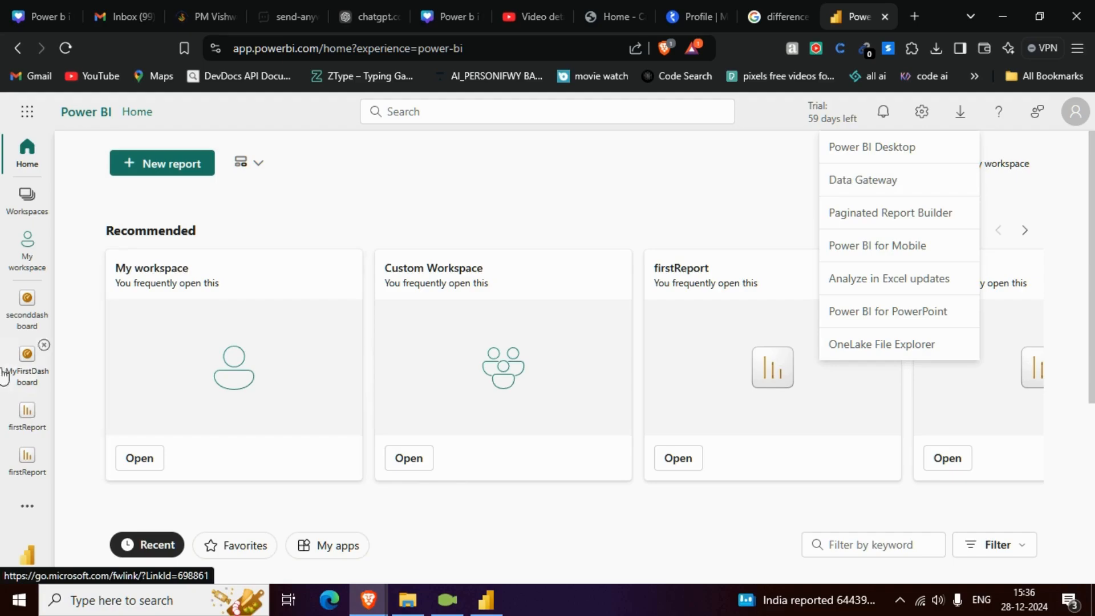
- Look over the available downloads and the recommended and recent items on Home, and close the download list
{"action": "scroll", "coordinate": [295, 448], "scroll_direction": "down", "scroll_amount": 3}
{"action": "scroll", "coordinate": [203, 501], "scroll_direction": "down", "scroll_amount": 2}
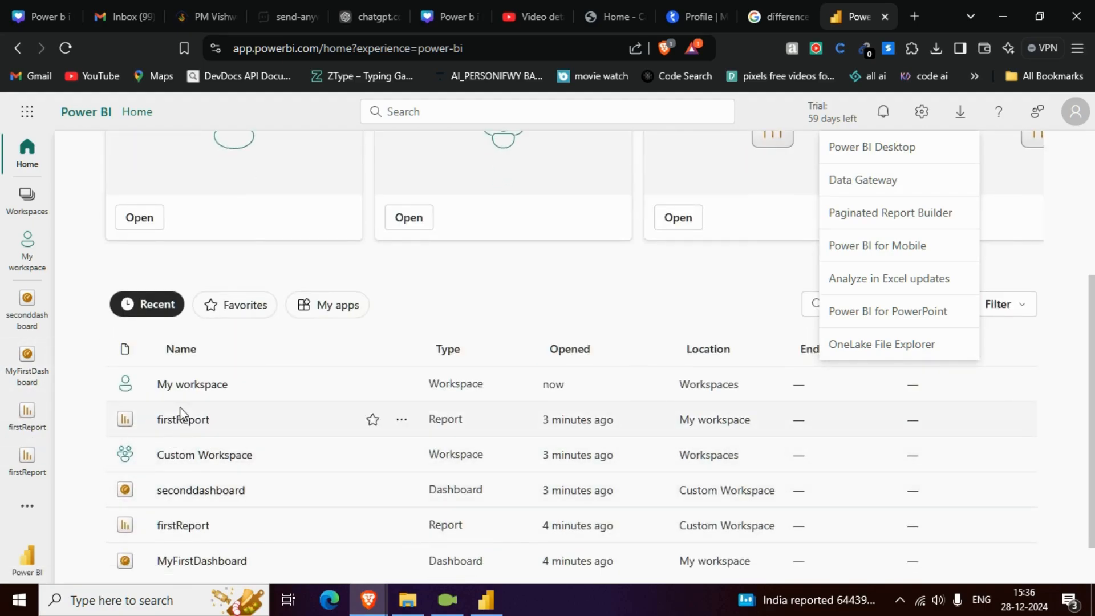
{"action": "scroll", "coordinate": [219, 429], "scroll_direction": "up", "scroll_amount": 3}
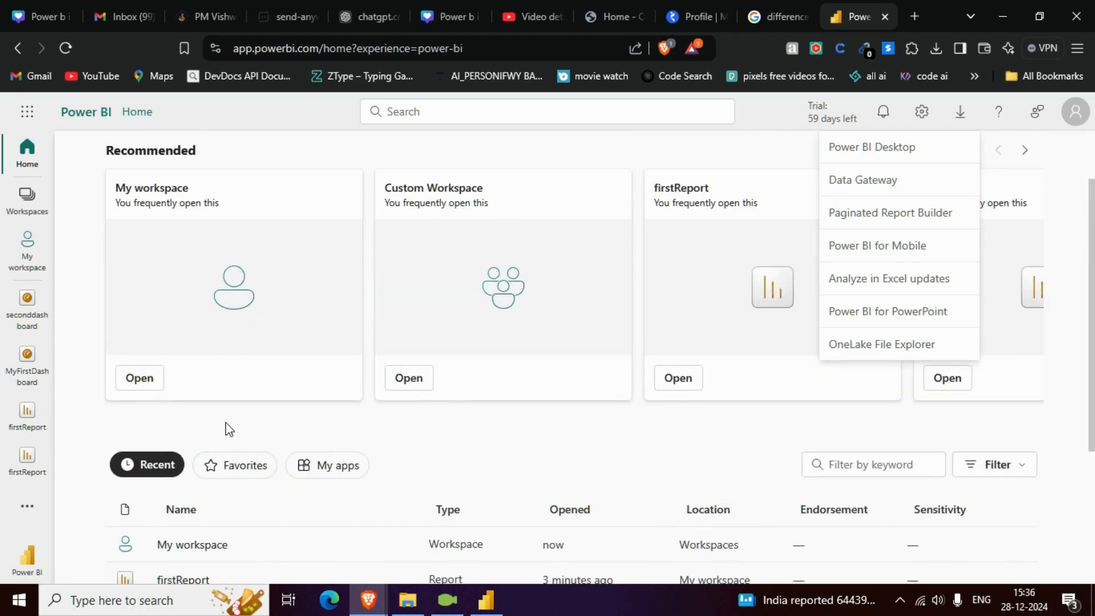
{"action": "scroll", "coordinate": [225, 428], "scroll_direction": "down", "scroll_amount": 2}
{"action": "scroll", "coordinate": [247, 433], "scroll_direction": "down", "scroll_amount": 2}
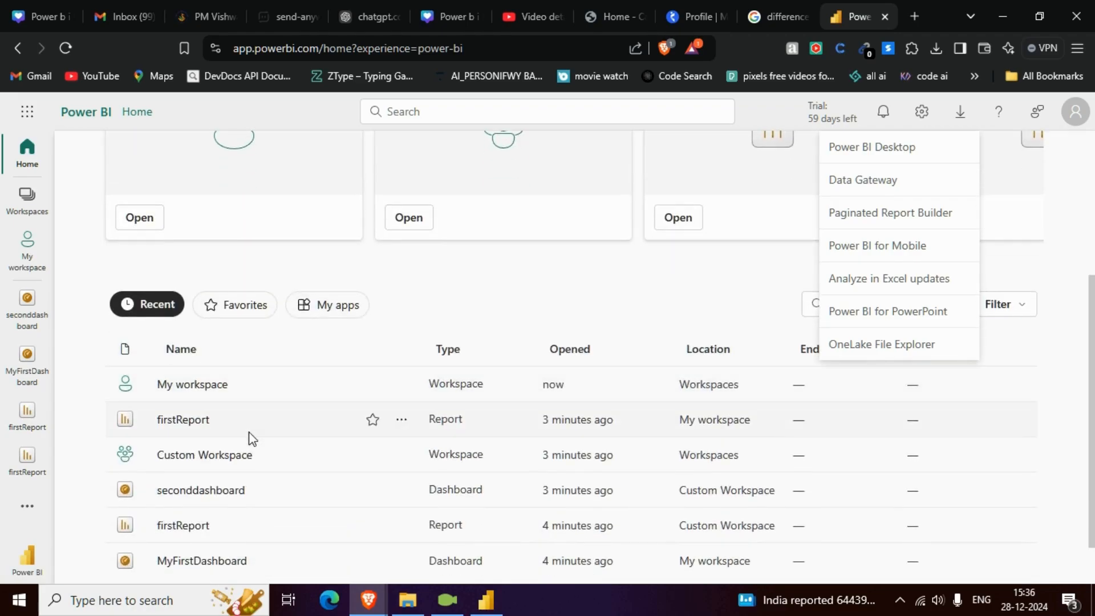
{"action": "scroll", "coordinate": [251, 438], "scroll_direction": "down", "scroll_amount": 1}
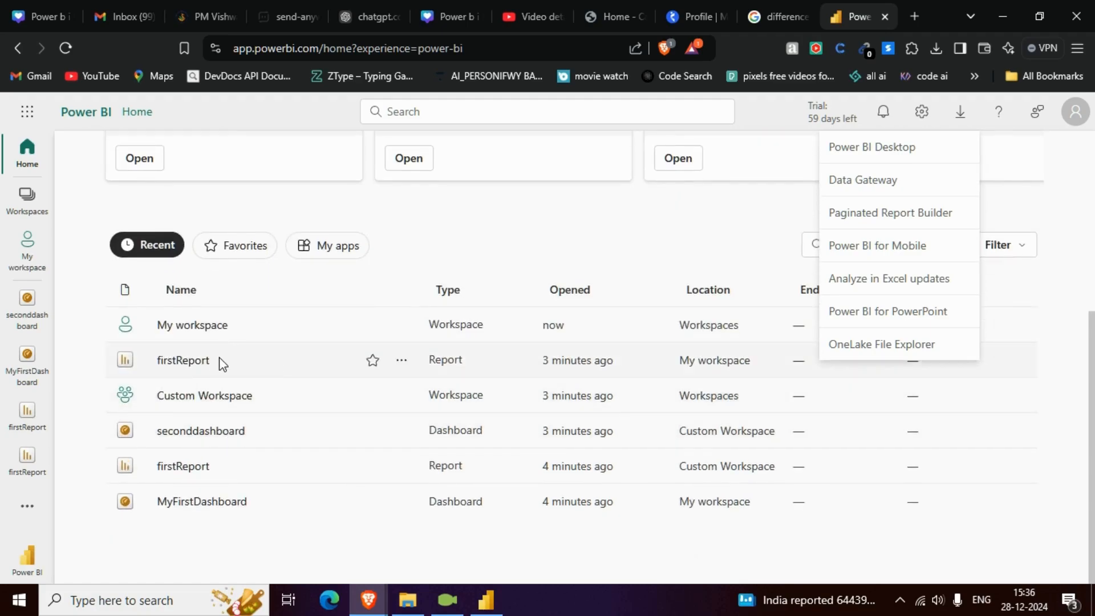
{"action": "scroll", "coordinate": [228, 377], "scroll_direction": "up", "scroll_amount": 4}
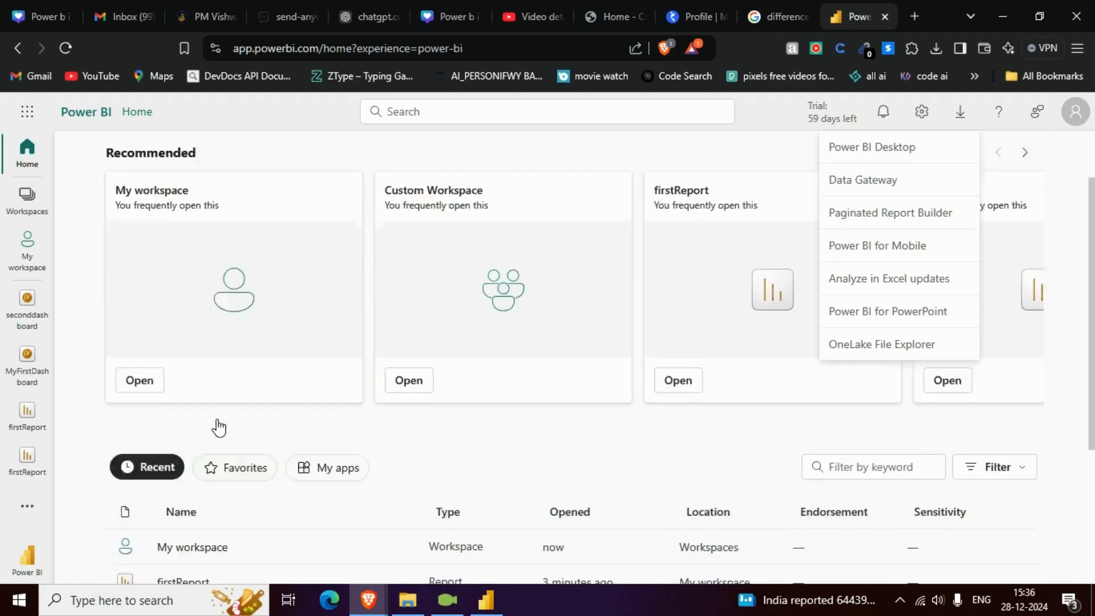
{"action": "scroll", "coordinate": [217, 420], "scroll_direction": "down", "scroll_amount": 3}
{"action": "scroll", "coordinate": [245, 402], "scroll_direction": "up", "scroll_amount": 1}
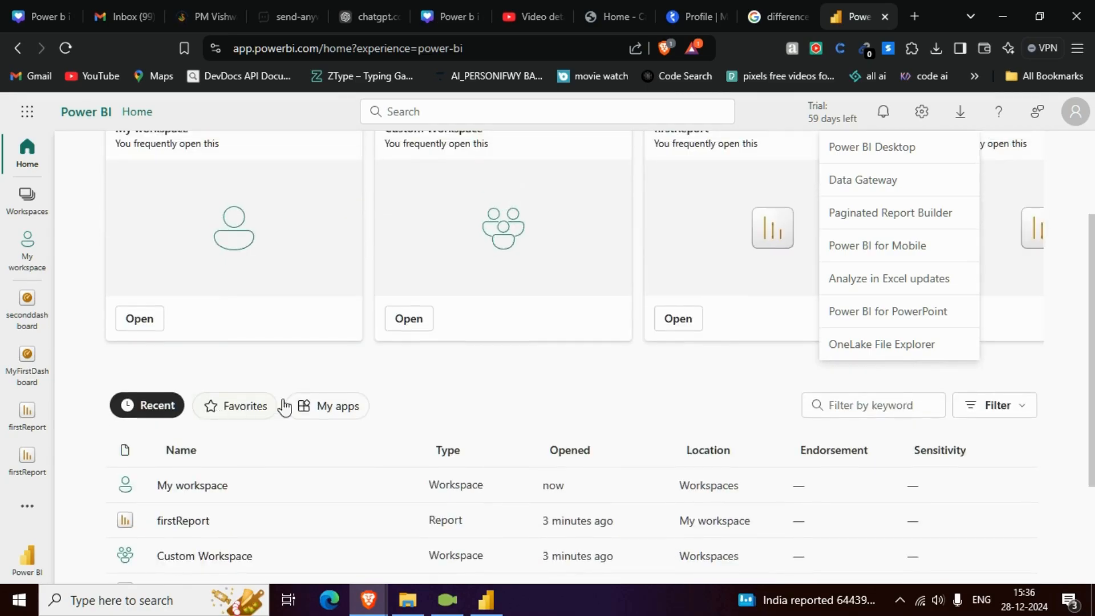
{"action": "scroll", "coordinate": [271, 421], "scroll_direction": "up", "scroll_amount": 1}
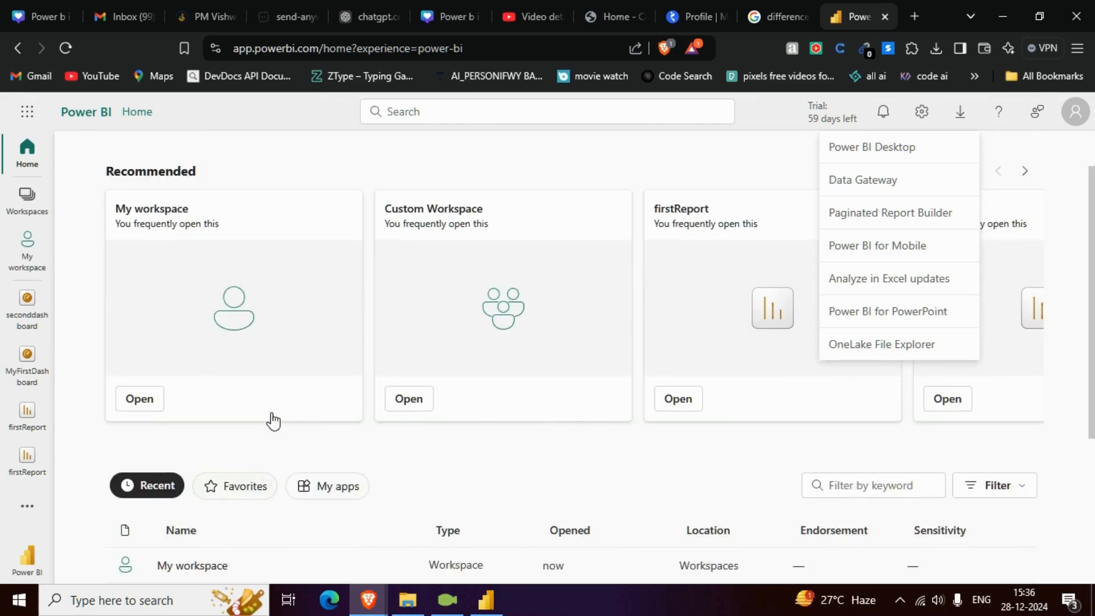
{"action": "scroll", "coordinate": [797, 238], "scroll_direction": "up", "scroll_amount": 1}
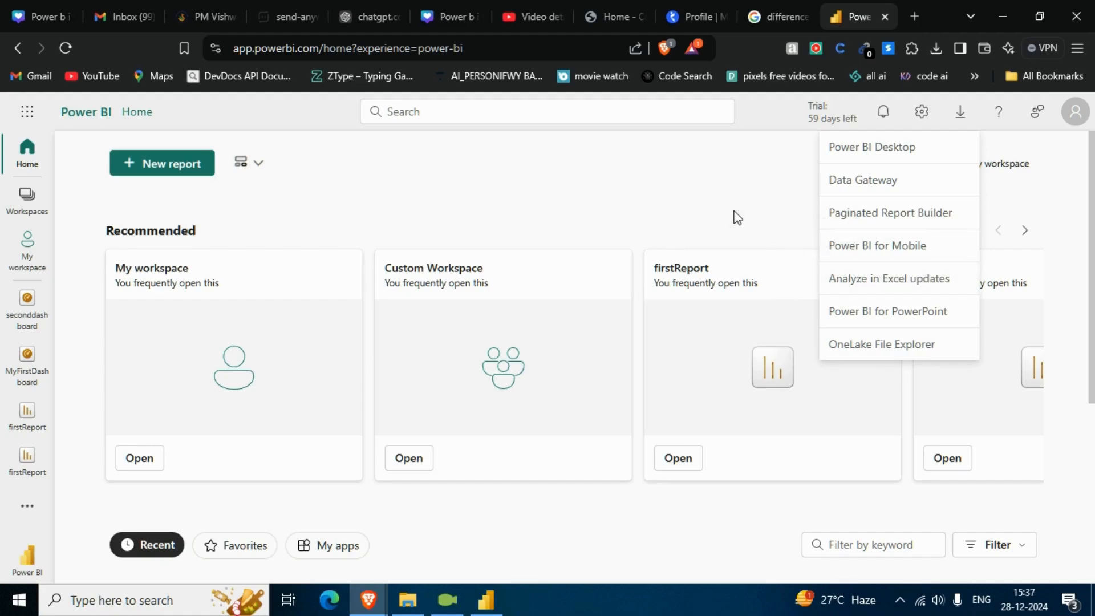
{"action": "left_click", "coordinate": [843, 217]}
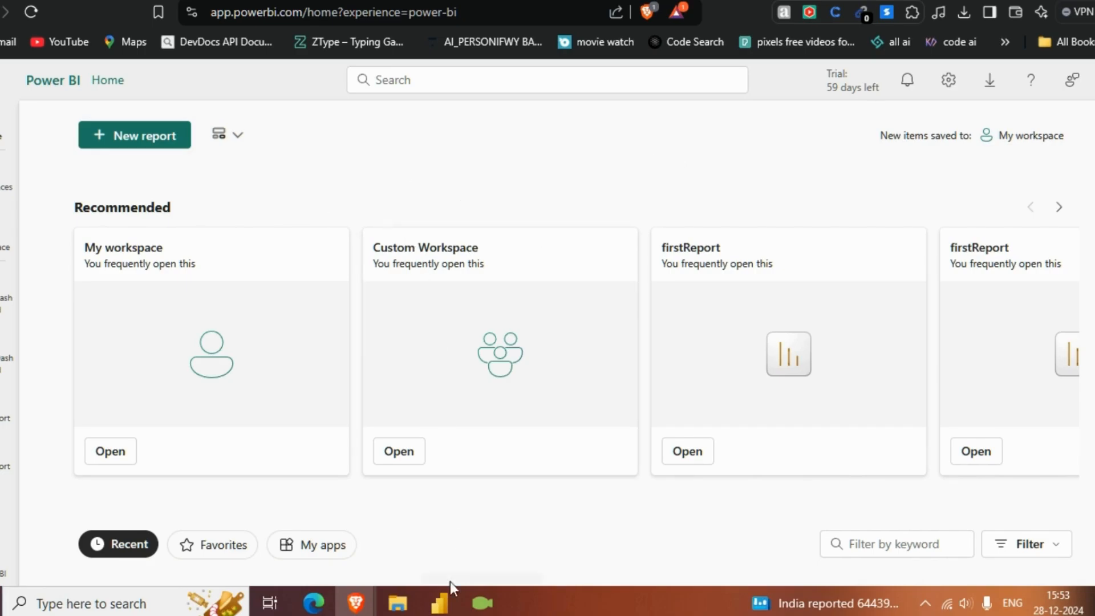
- Switch to Power BI Desktop to view the report's charts, and return to the Power BI service in Brave
{"action": "left_click", "coordinate": [439, 608]}
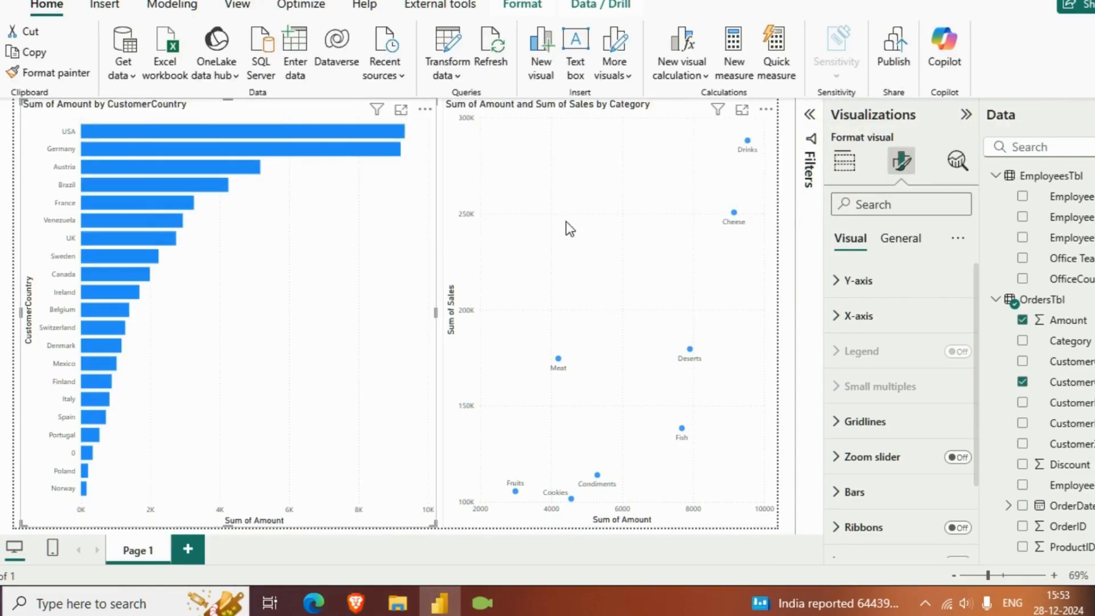
{"action": "mouse_move", "coordinate": [356, 603]}
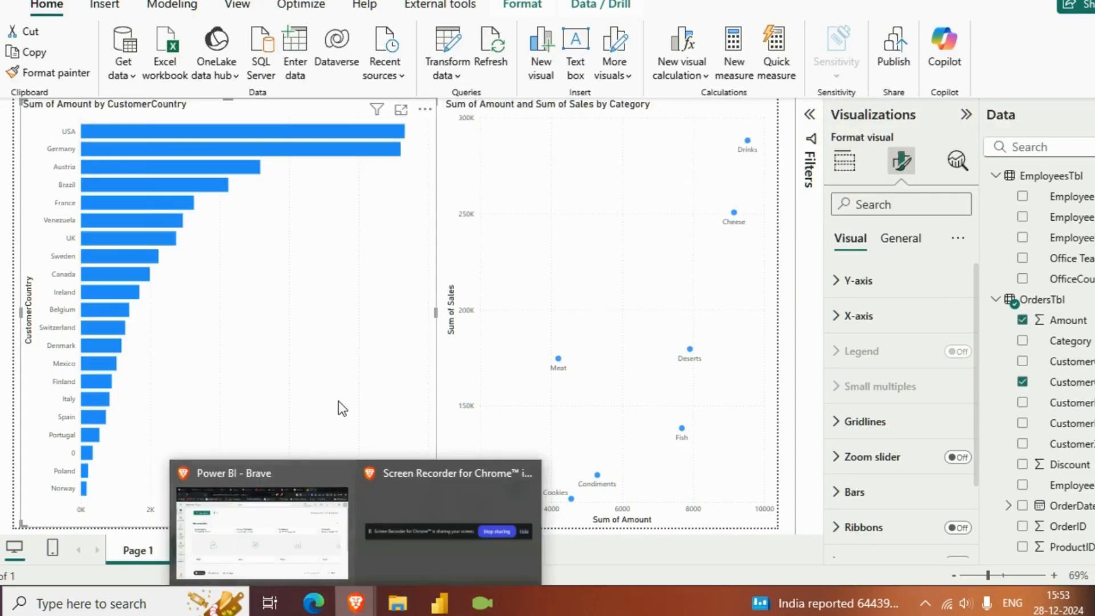
{"action": "left_click", "coordinate": [275, 519]}
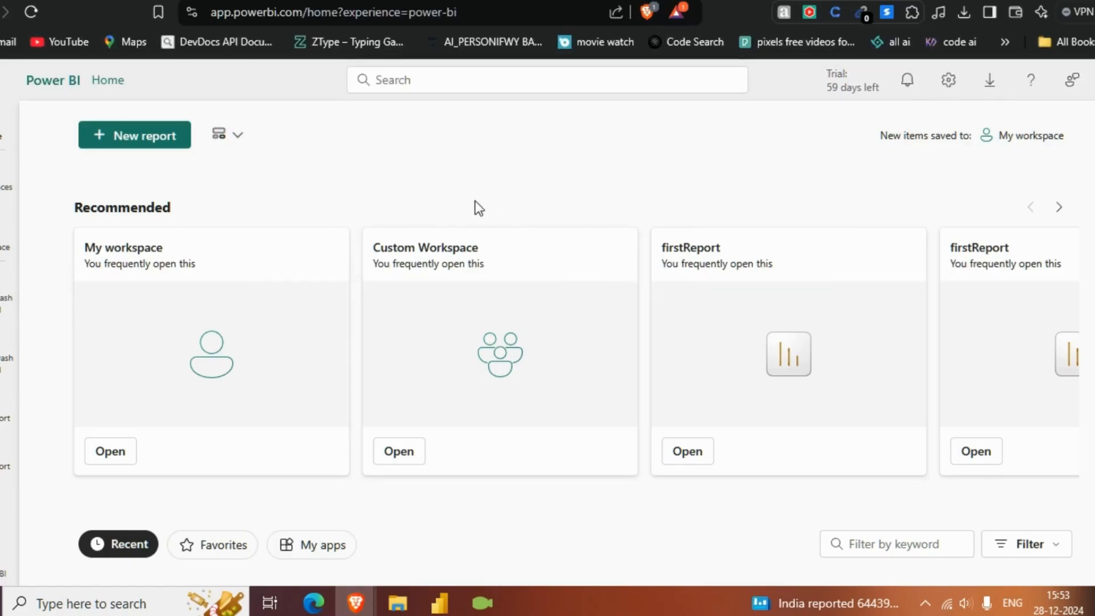